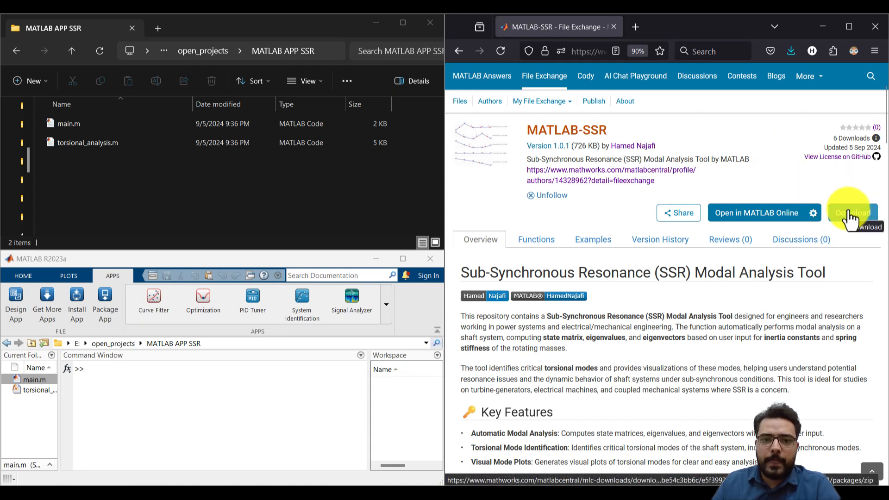
Leave the browser, switch to MATLAB with its window maximized, and widen the Current Folder pane slightly
click(873, 29)
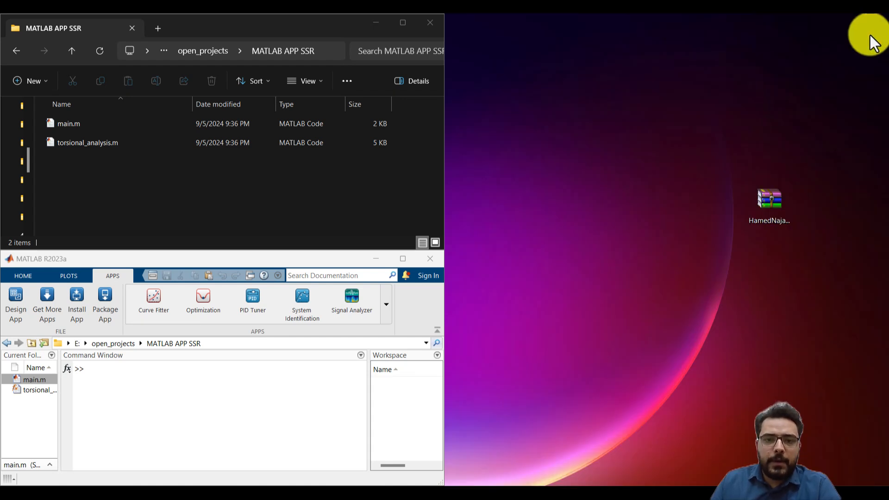
click(765, 211)
click(322, 187)
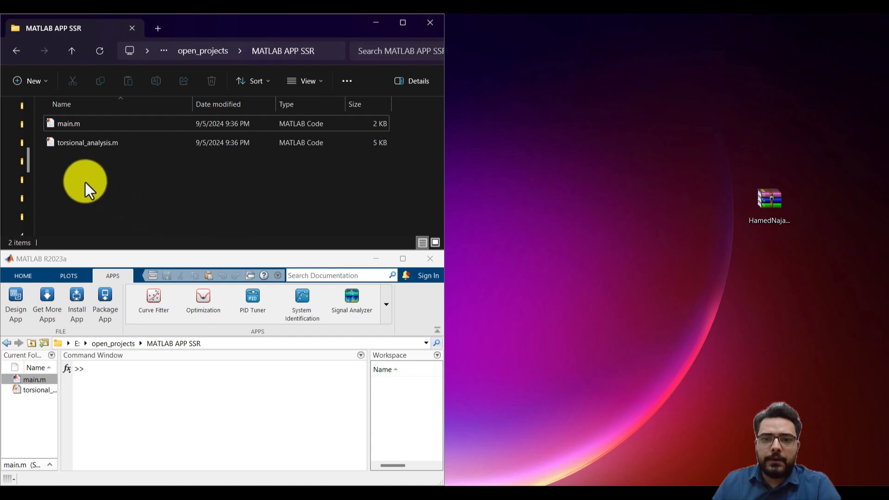
click(204, 264)
click(402, 259)
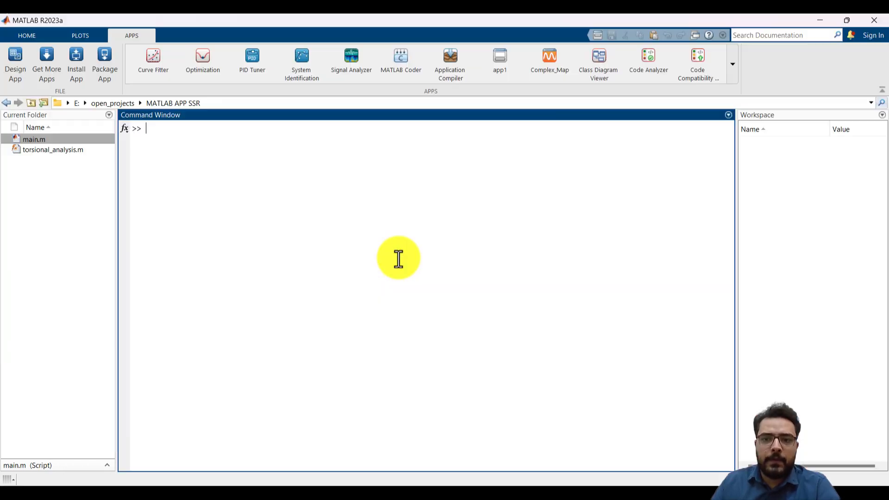
drag(115, 202, 133, 199)
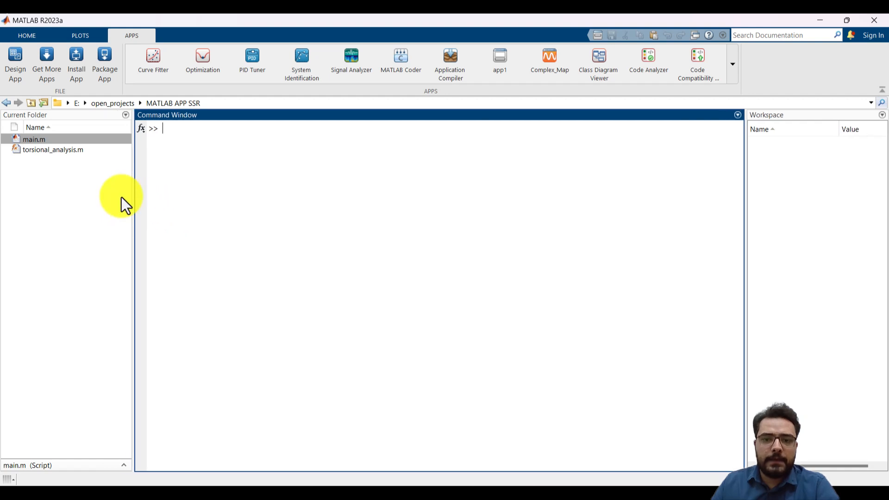
Open the main.m script from the current folder and move its editor window clear of the file list
click(67, 178)
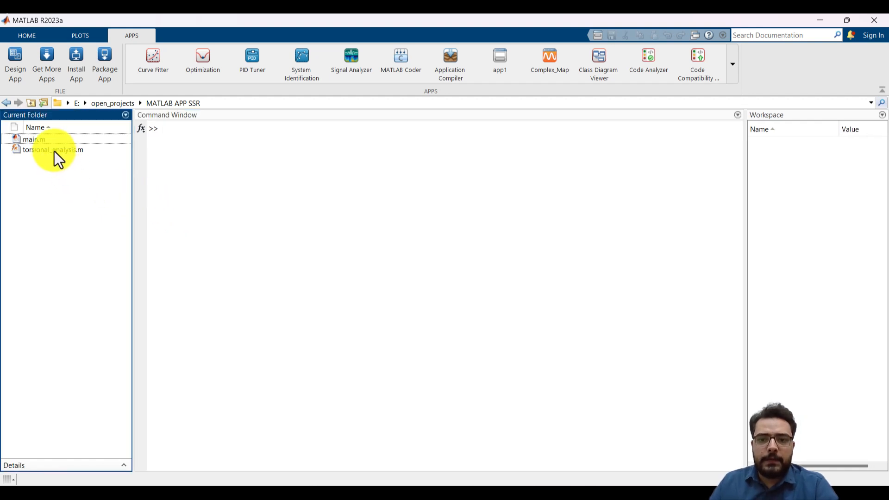
click(29, 138)
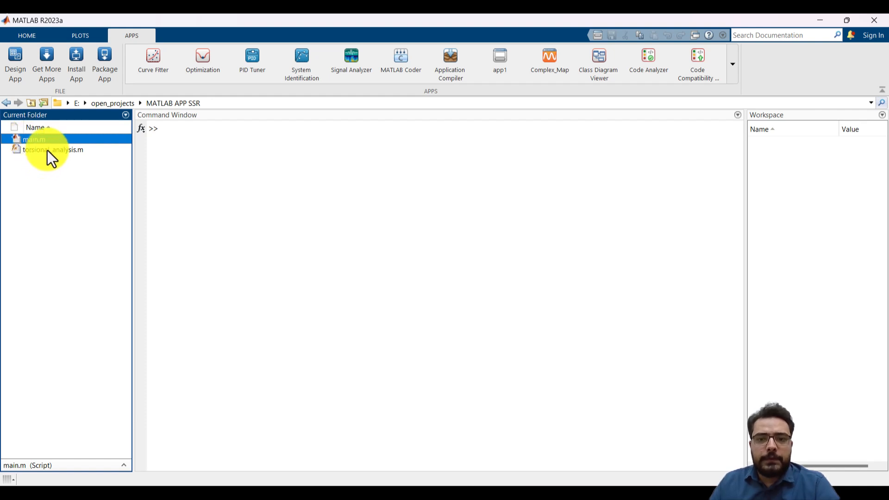
click(47, 150)
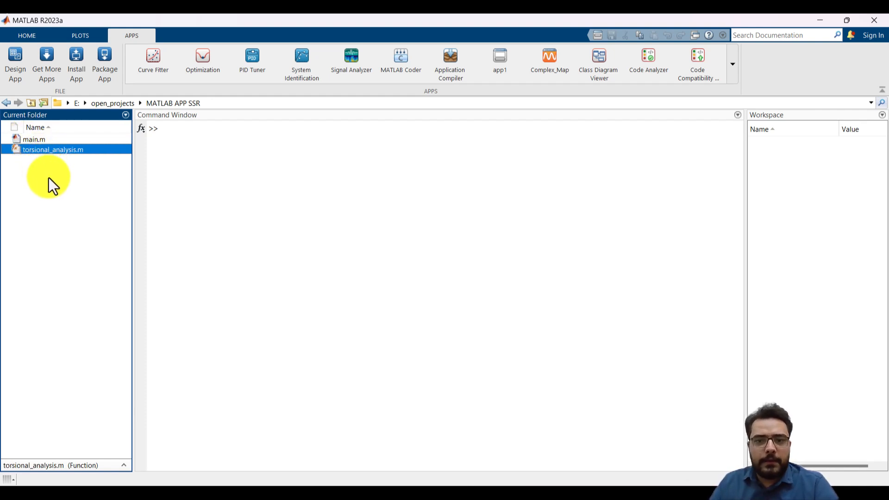
double_click(34, 139)
drag(293, 95, 510, 94)
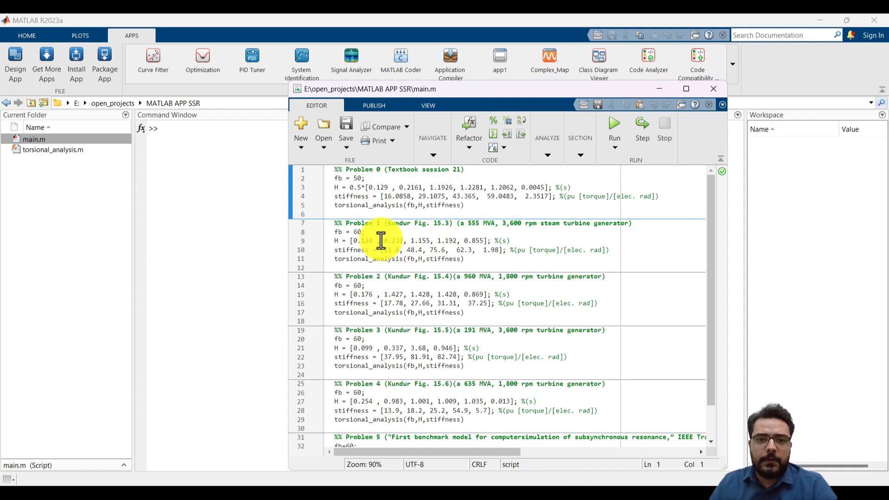
Run only the Problem 1 section (Kundur Fig. 15.3) of main.m
click(387, 312)
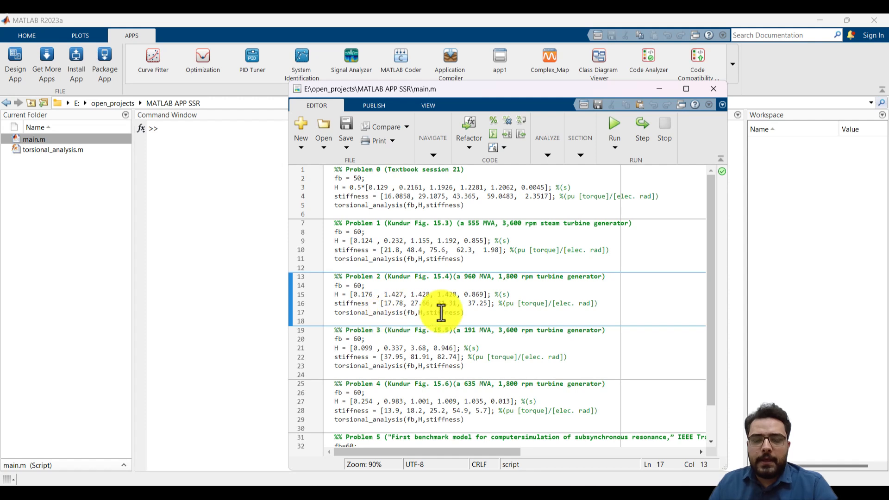
click(347, 312)
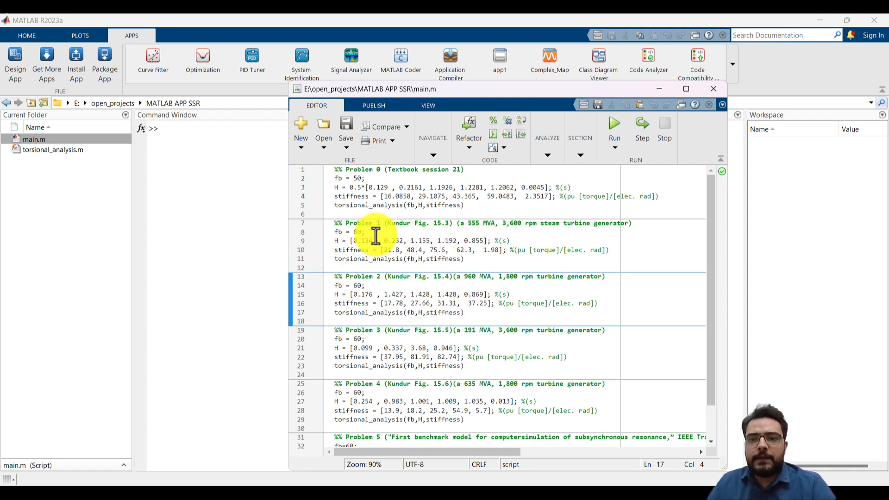
click(517, 241)
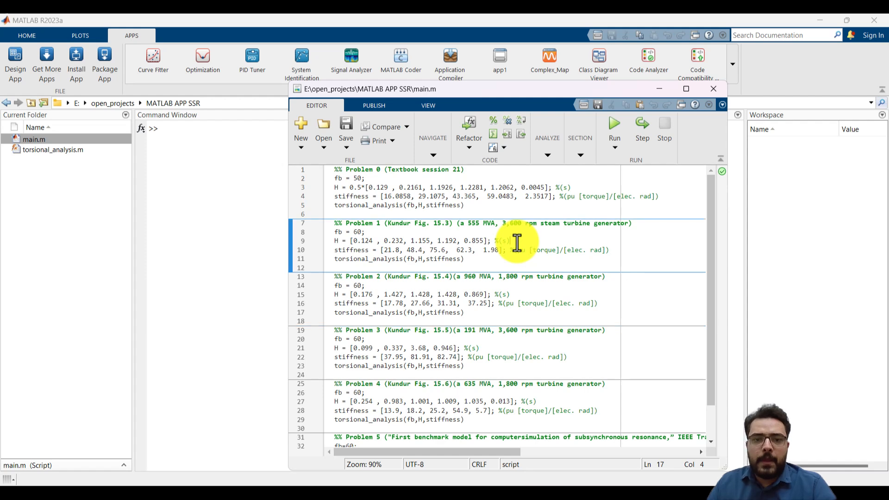
click(579, 156)
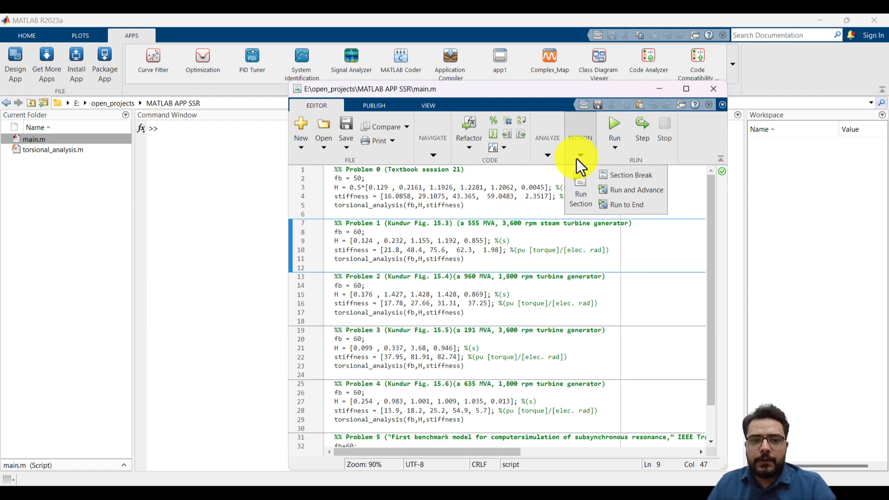
click(573, 186)
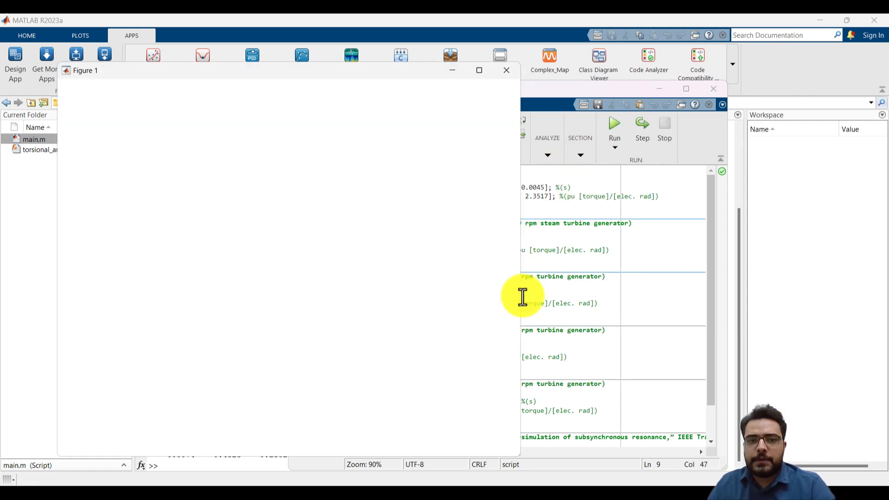
Clear the editor and figure off the command output and examine the printed matrices, eigenvalues, frequencies and eigenvectors
click(659, 89)
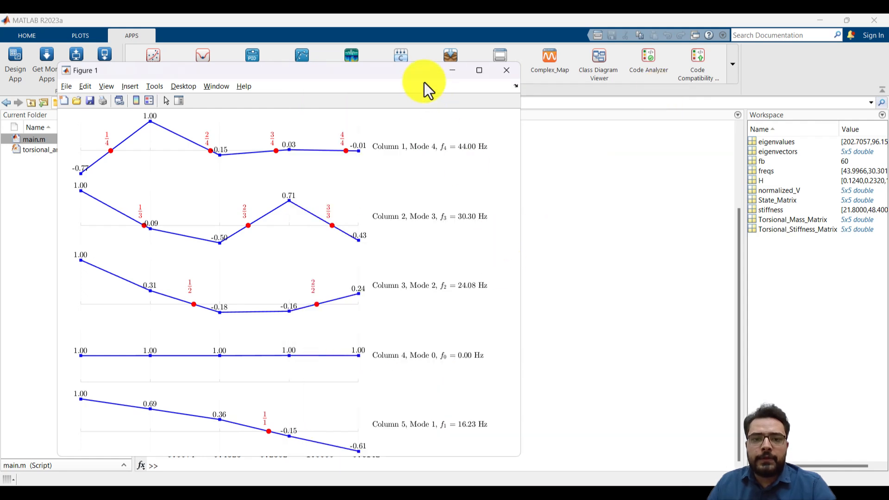
drag(374, 71, 731, 76)
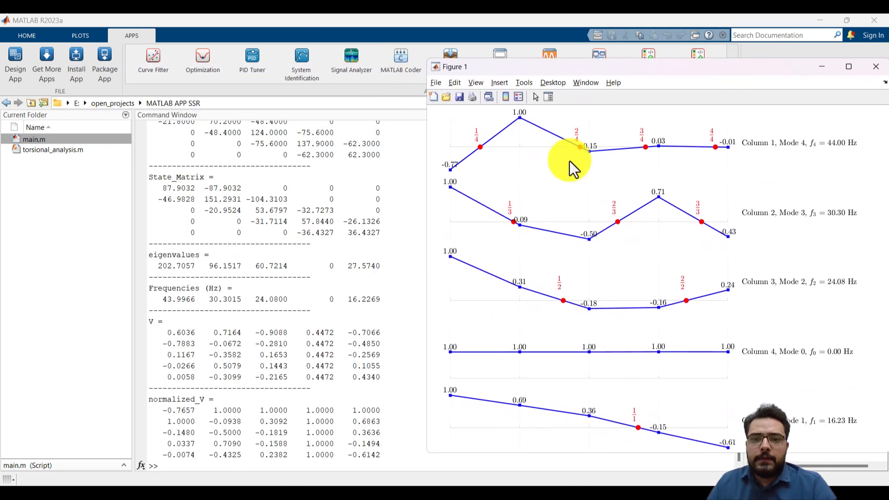
click(396, 215)
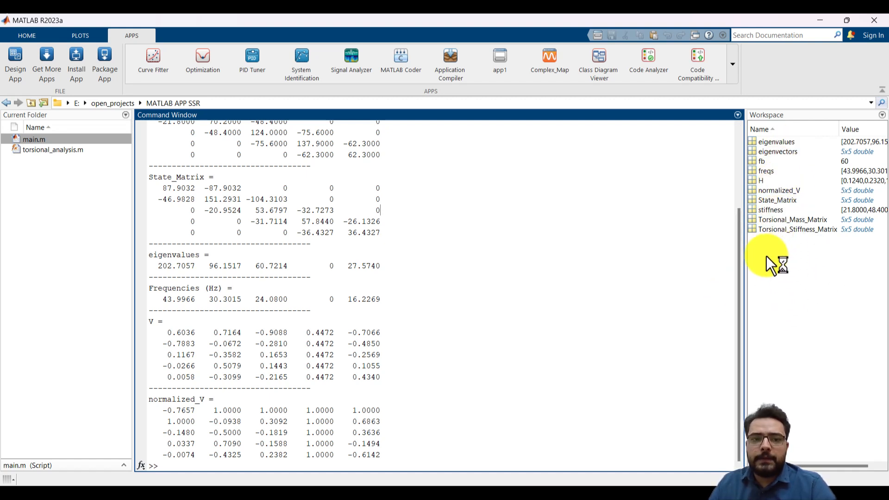
scroll(571, 214, up, 3)
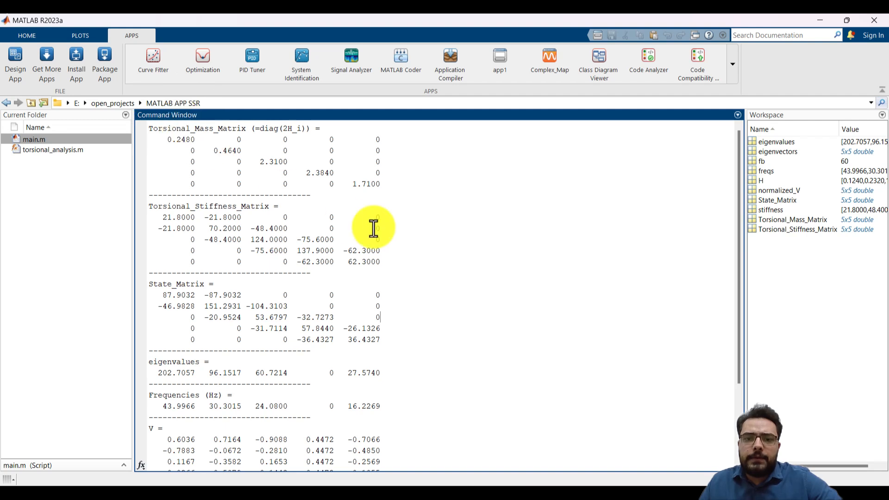
scroll(386, 271, down, 3)
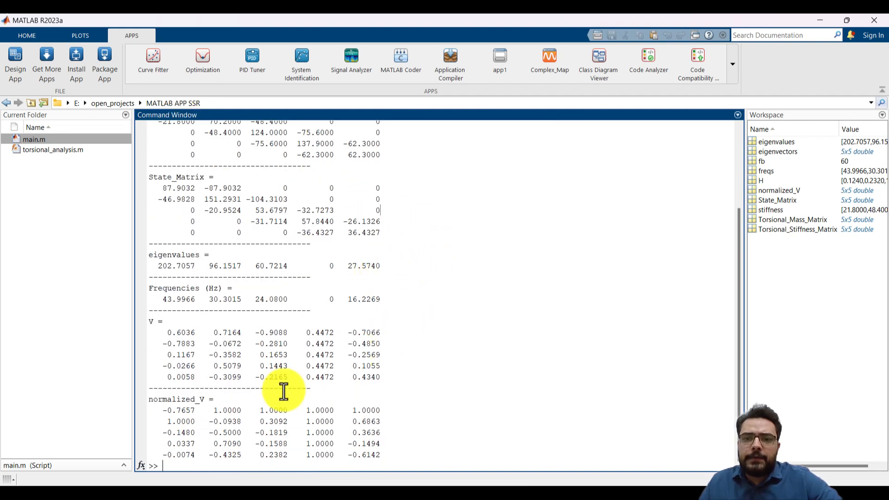
Bring Figure 1 back to the front, examine its torsional mode shape plots and mode labels, and close it
mouse_move(178, 484)
click(254, 462)
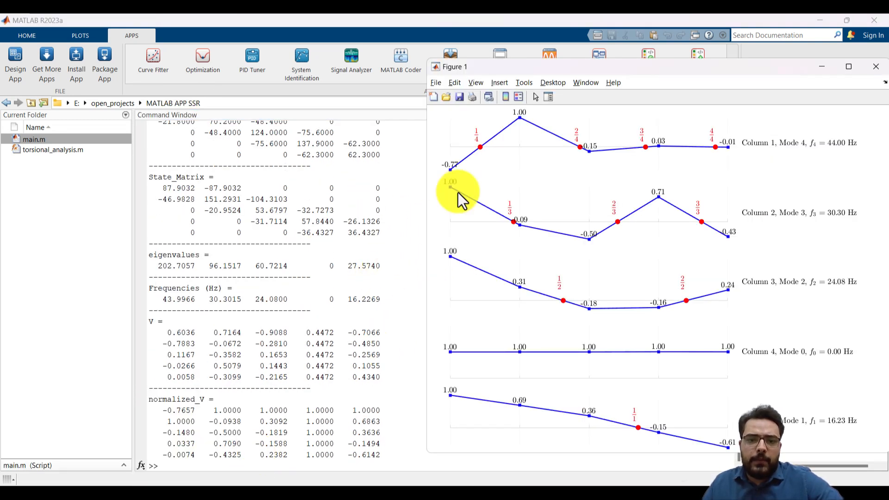
drag(623, 67, 383, 63)
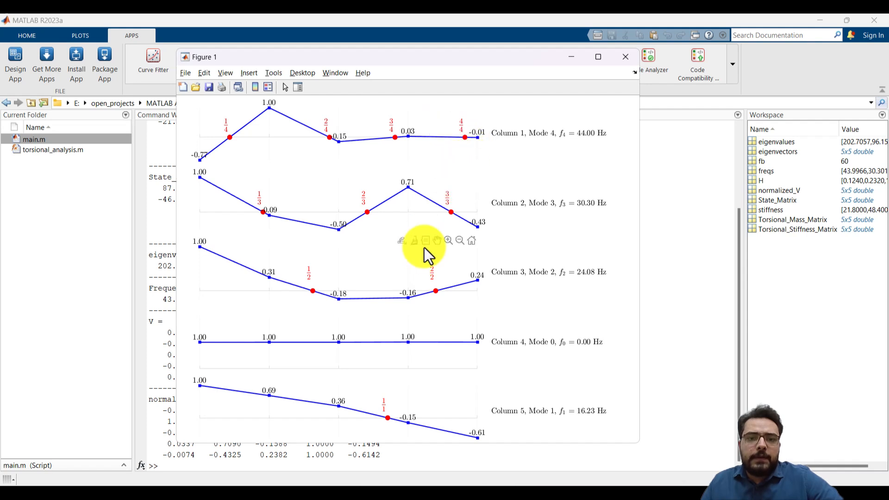
click(552, 141)
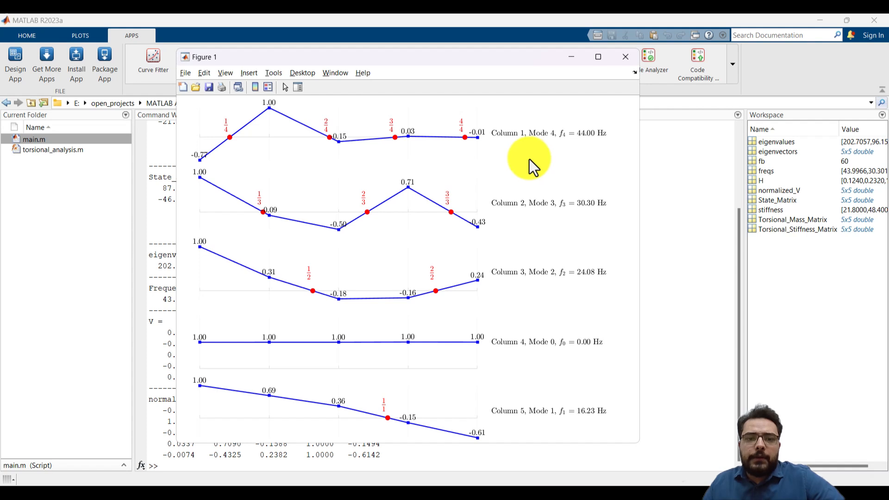
click(627, 60)
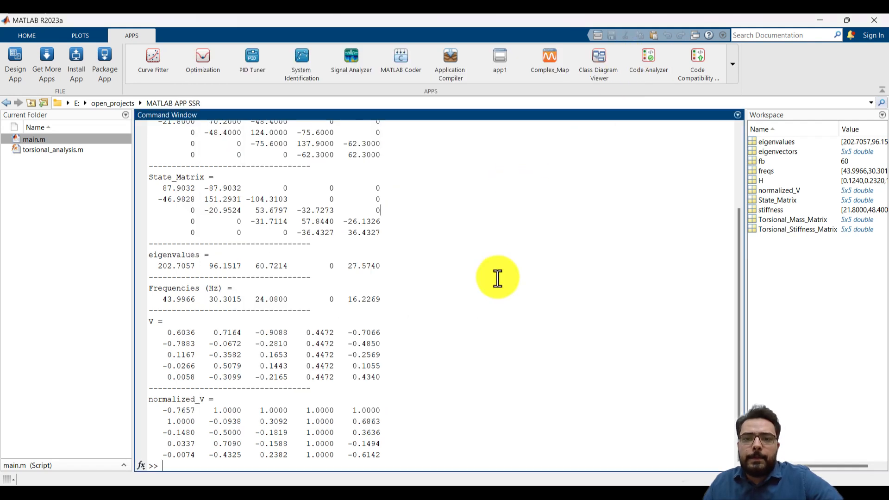
Open torsional_analysis.m and examine the function's input arguments fb, H and stiffness
double_click(57, 150)
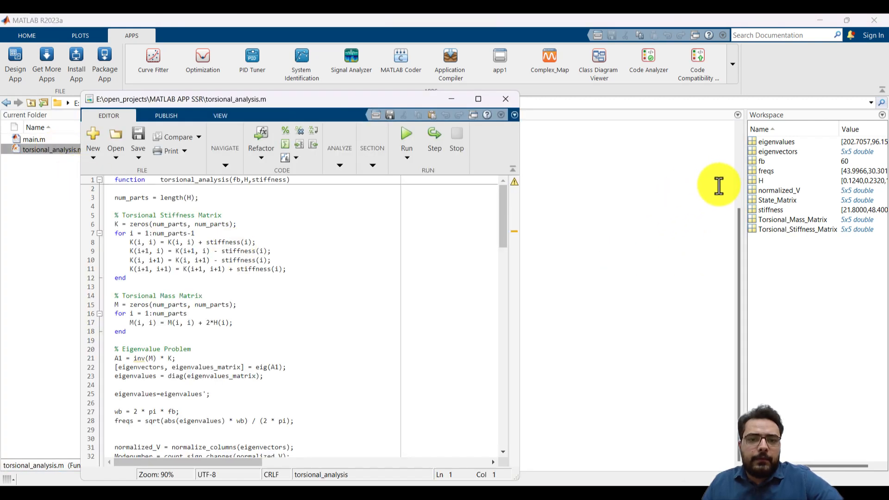
drag(366, 99, 452, 51)
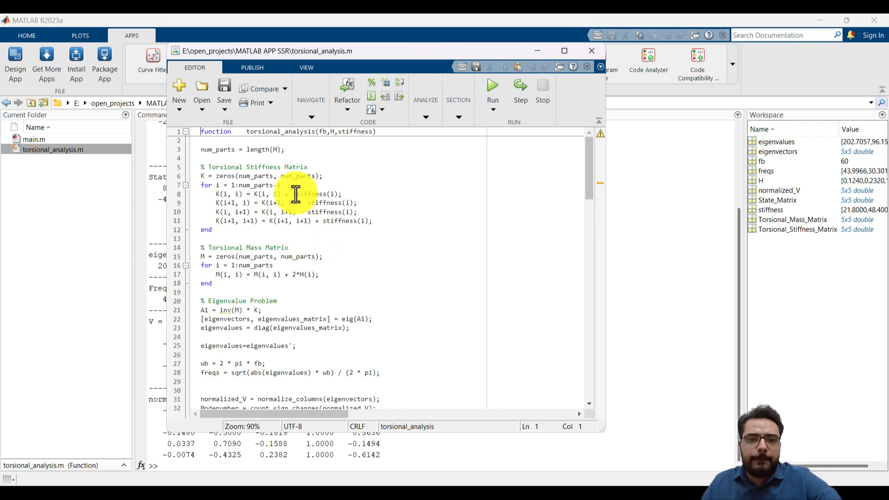
click(333, 132)
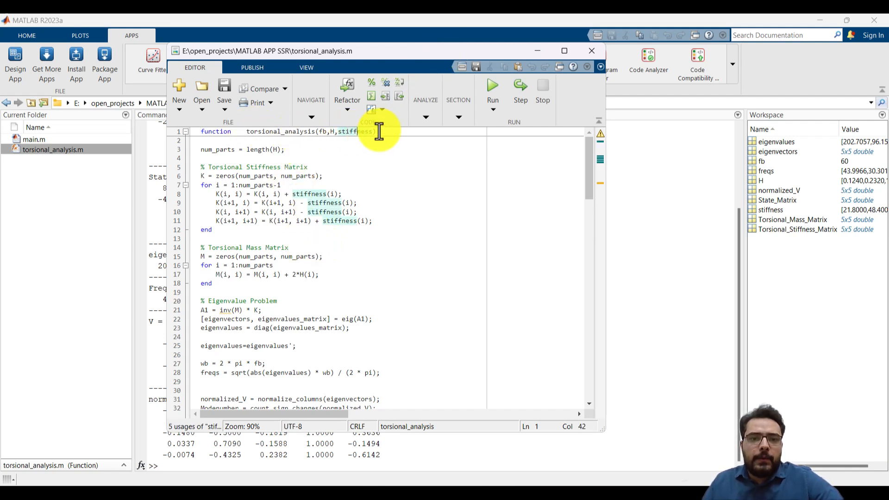
click(321, 132)
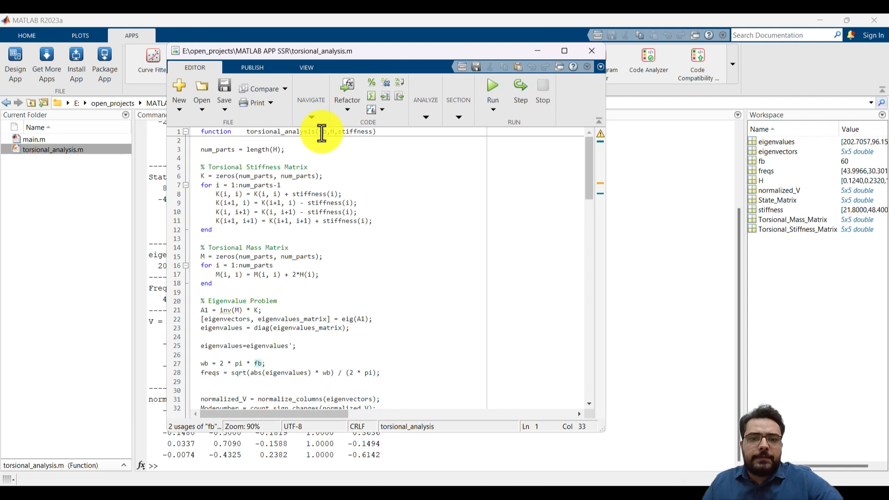
click(344, 132)
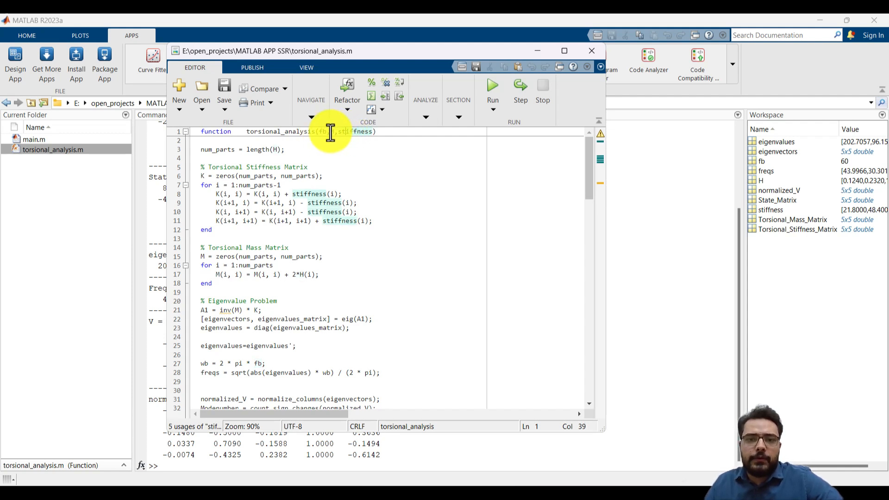
Review the plotting code and the normalize_columns and count_sign_changes helper functions in torsional_analysis.m, then put its editor window away
scroll(321, 171, down, 17)
scroll(321, 173, down, 16)
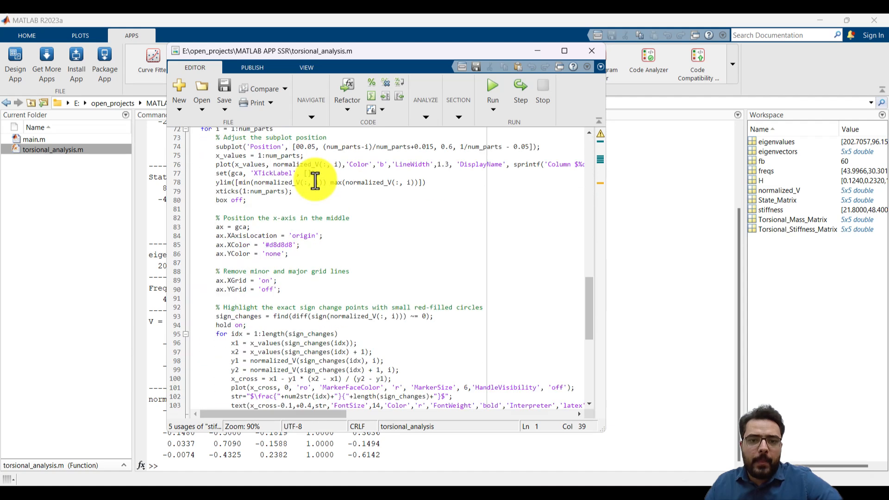
click(245, 297)
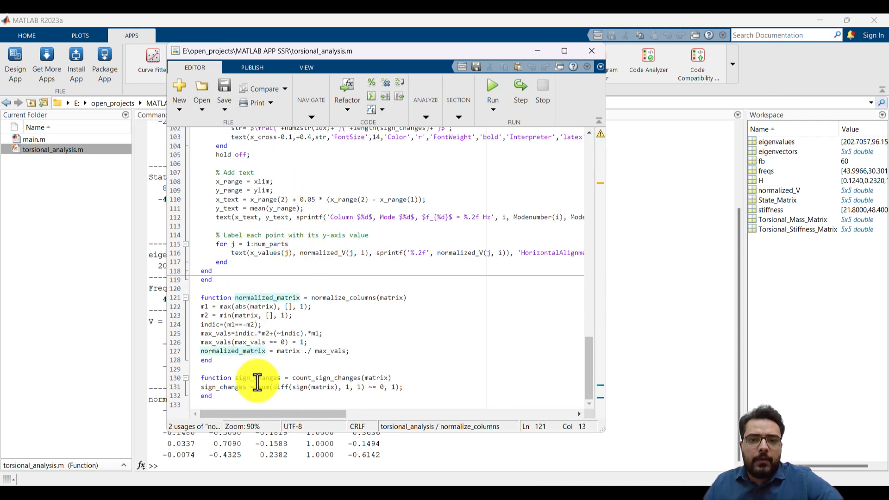
click(247, 324)
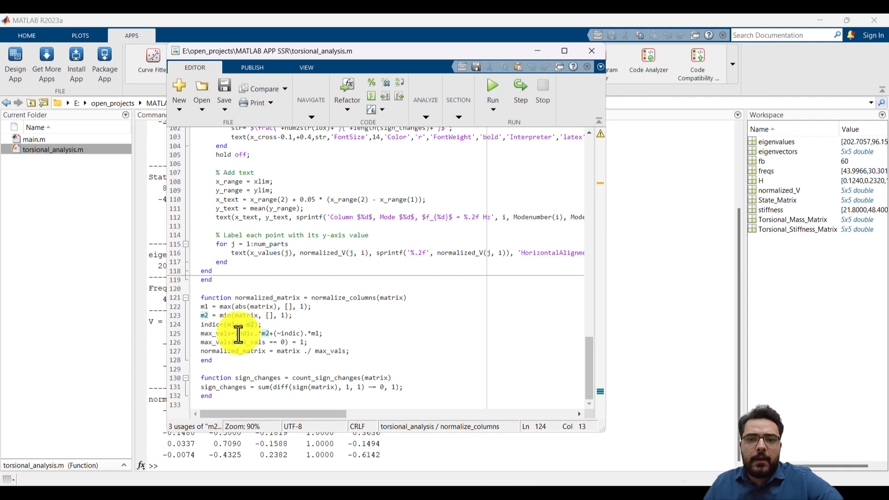
click(327, 282)
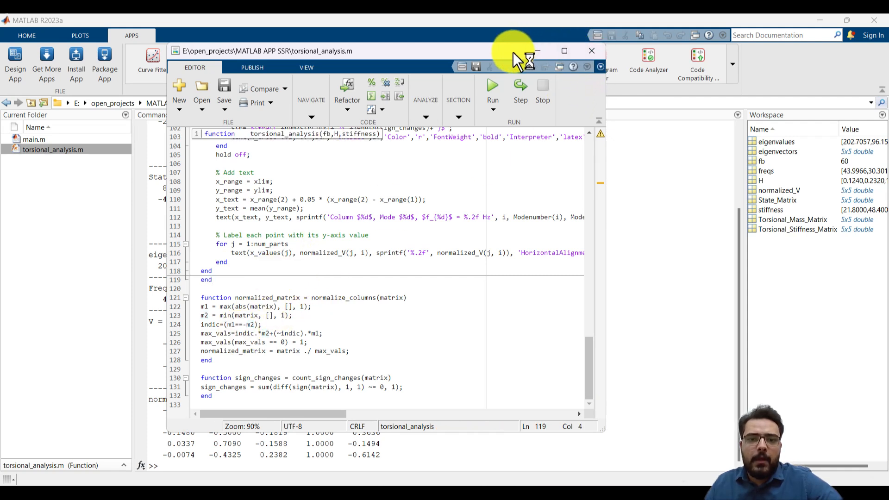
drag(513, 51, 452, 82)
click(475, 82)
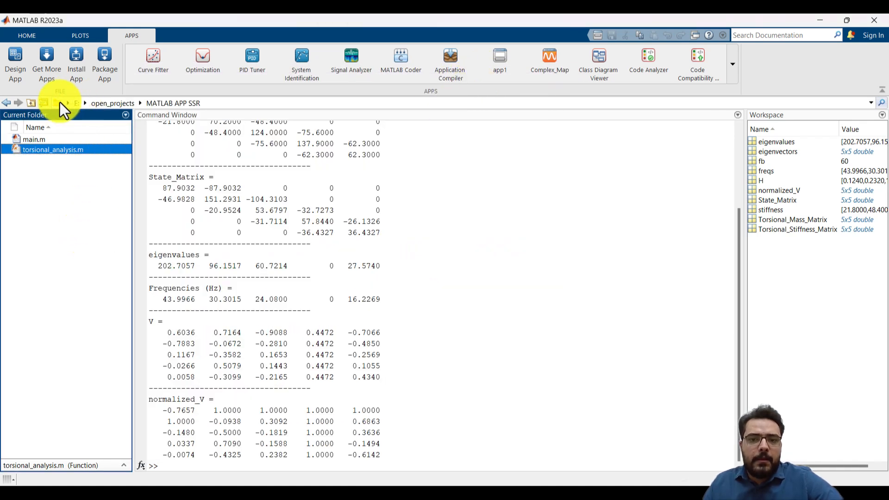
Start App Designer from MATLAB and create a new blank app
click(31, 37)
click(138, 32)
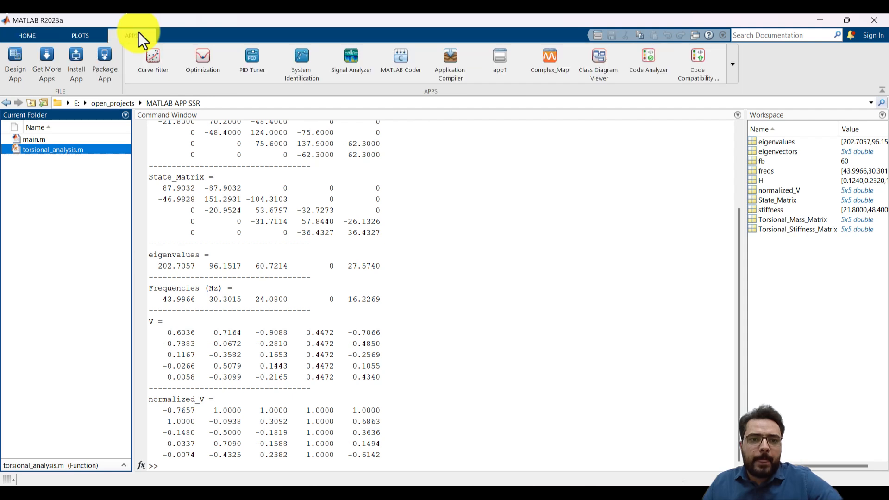
click(15, 79)
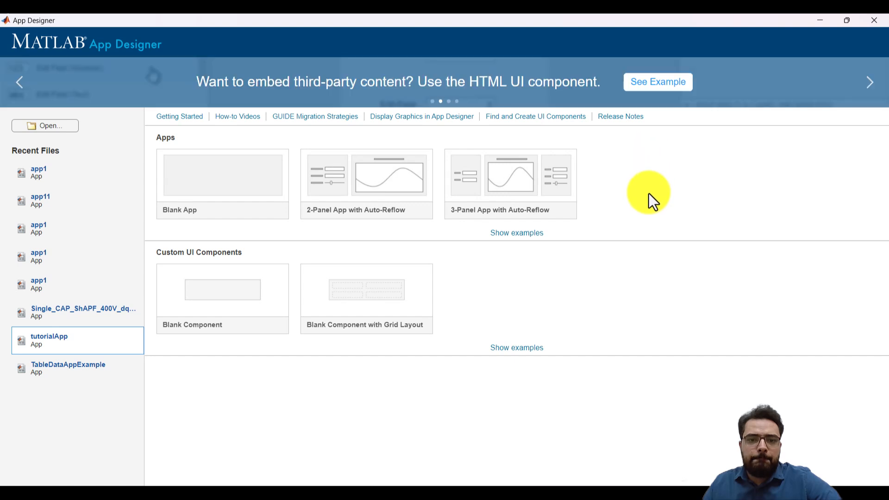
click(204, 199)
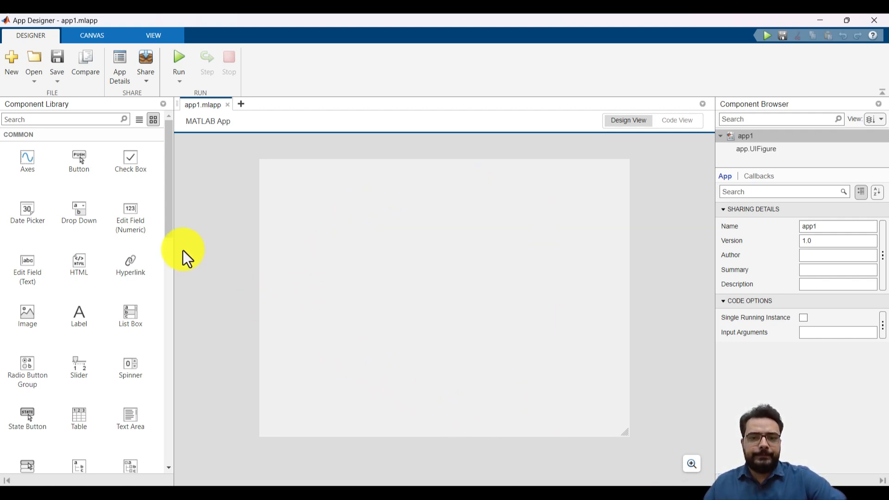
Bring torsional_analysis.m back to the front and review the input arguments in its function definition
mouse_move(153, 482)
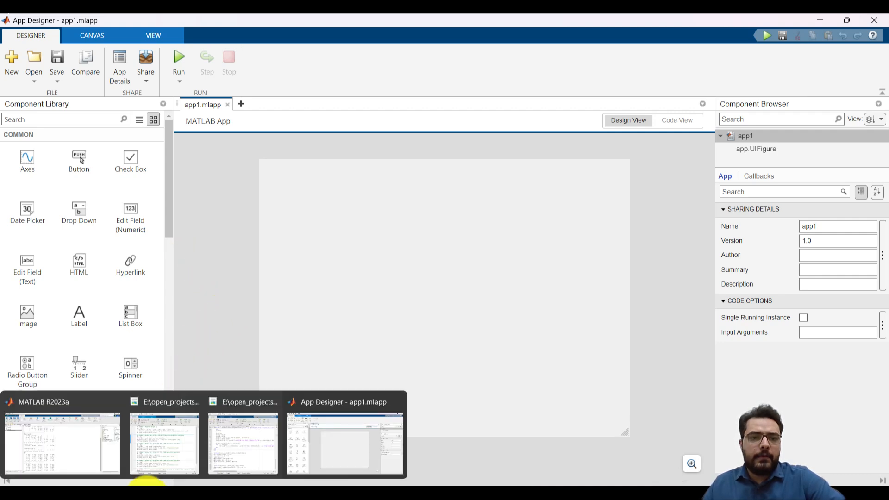
click(219, 431)
scroll(324, 215, up, 20)
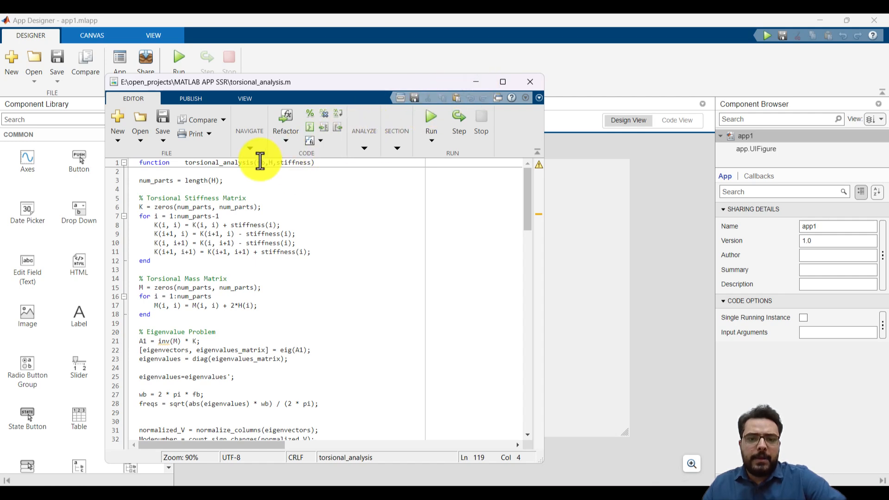
Bring up main.m, examine the fb, H and stiffness inputs of Problem 1, and minimize both editor windows
mouse_move(188, 491)
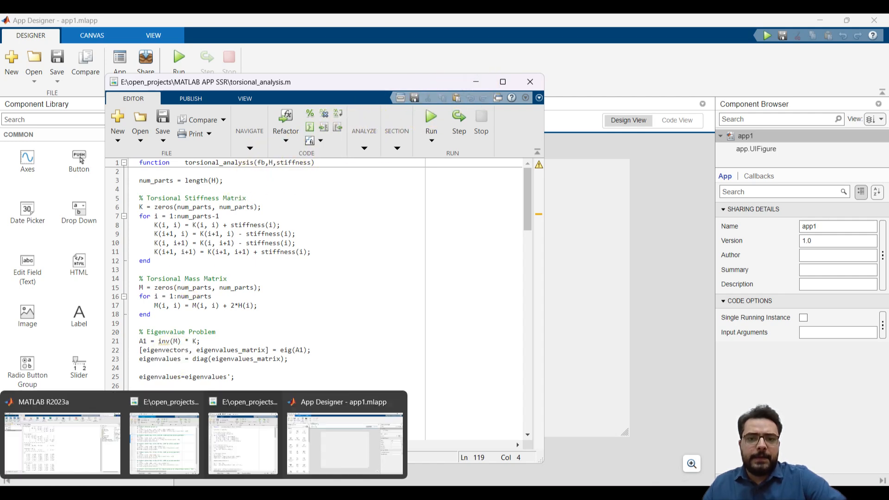
click(232, 438)
click(164, 439)
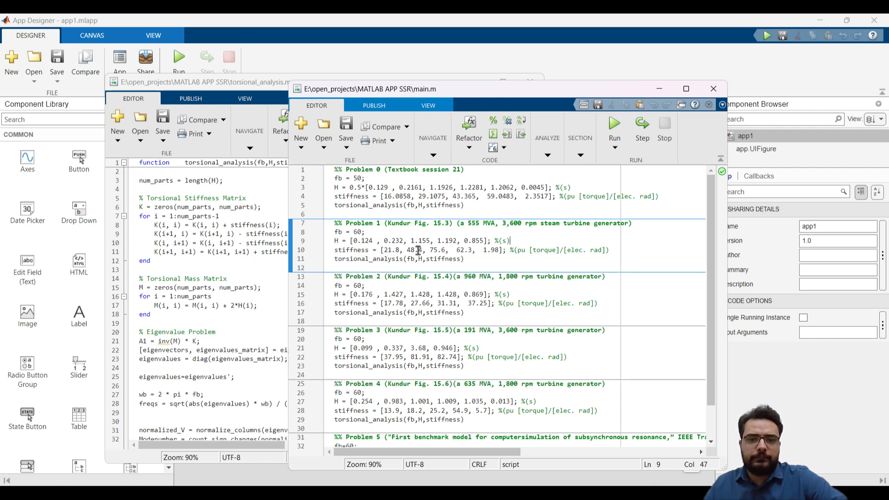
click(497, 250)
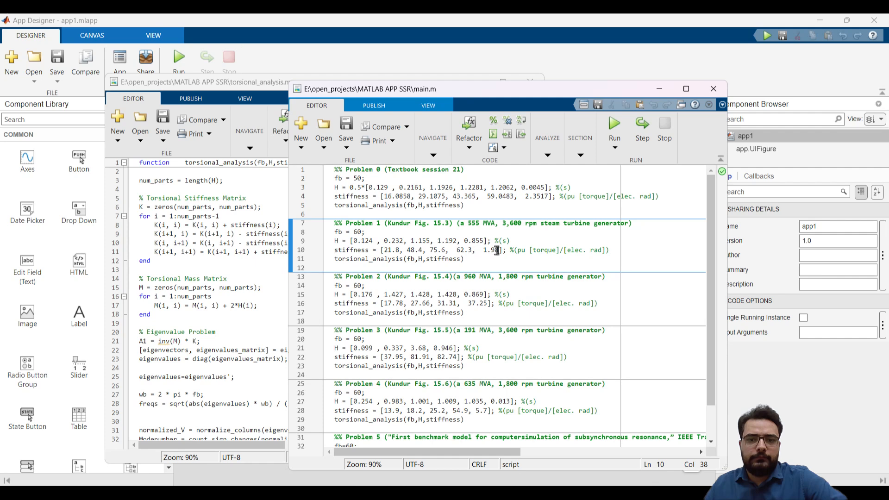
click(419, 253)
click(418, 253)
click(338, 231)
click(358, 233)
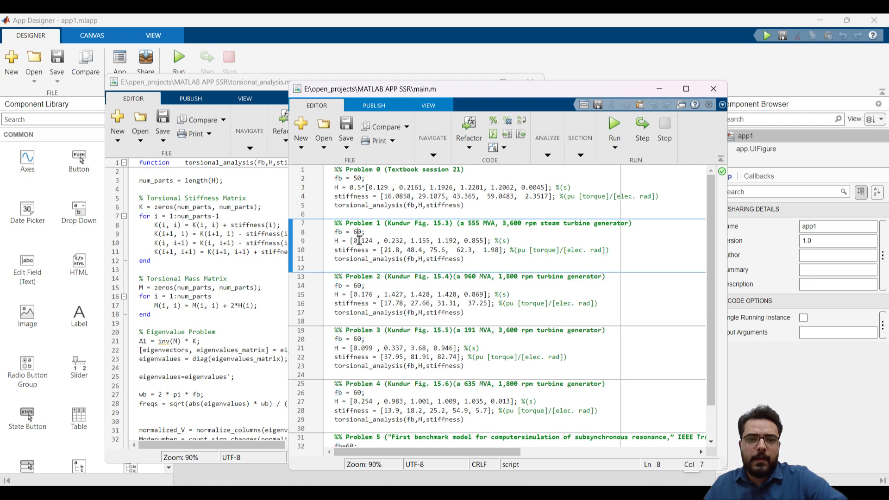
click(393, 249)
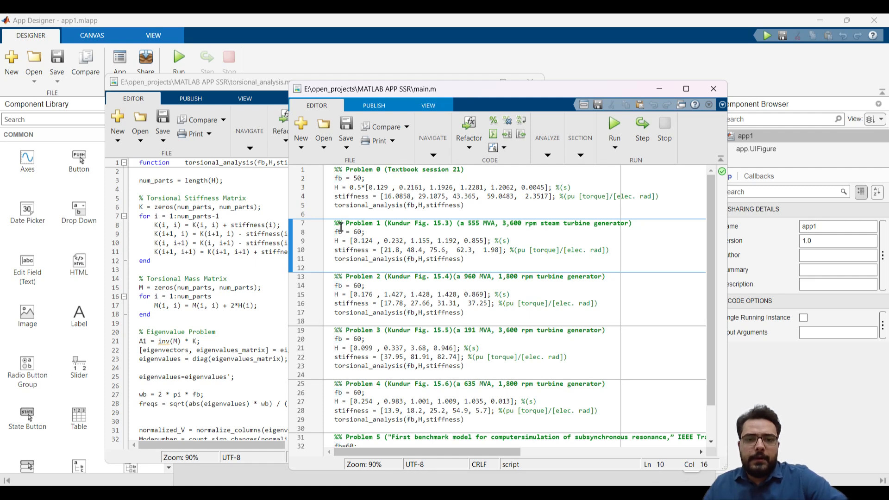
key(ctrl)
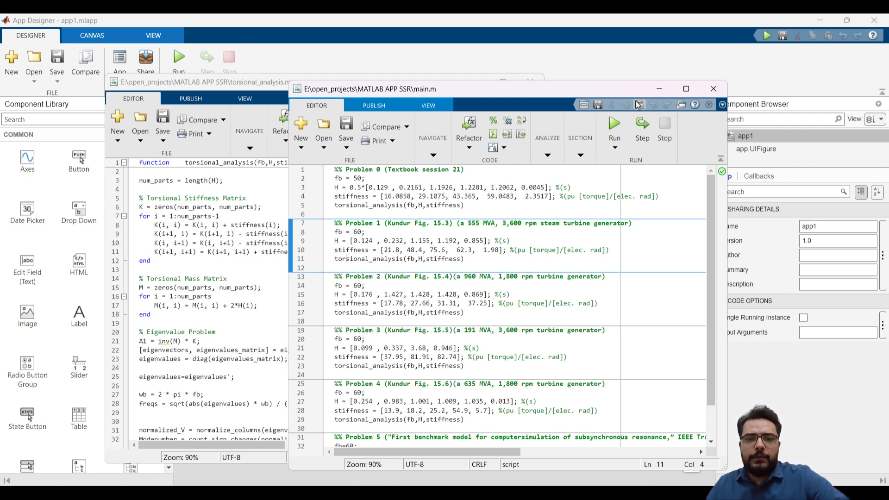
click(659, 88)
click(478, 82)
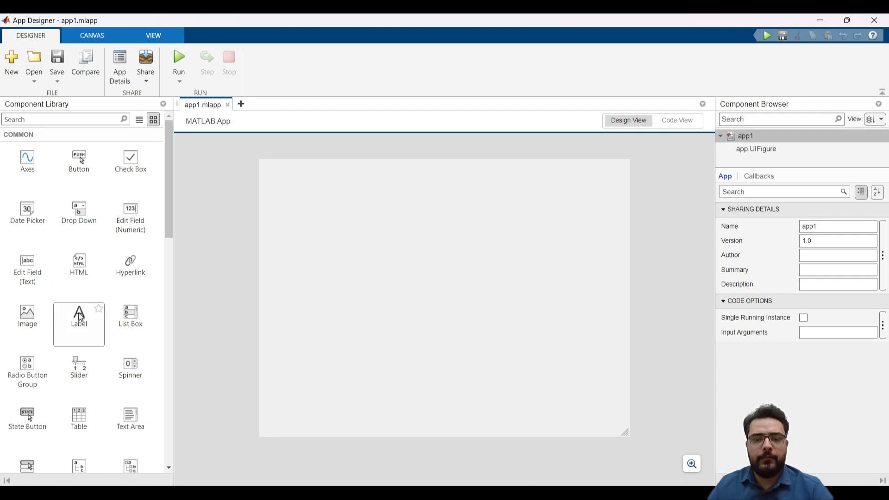
Add a label near the top centre of the app canvas with the text My First App
drag(80, 318, 431, 182)
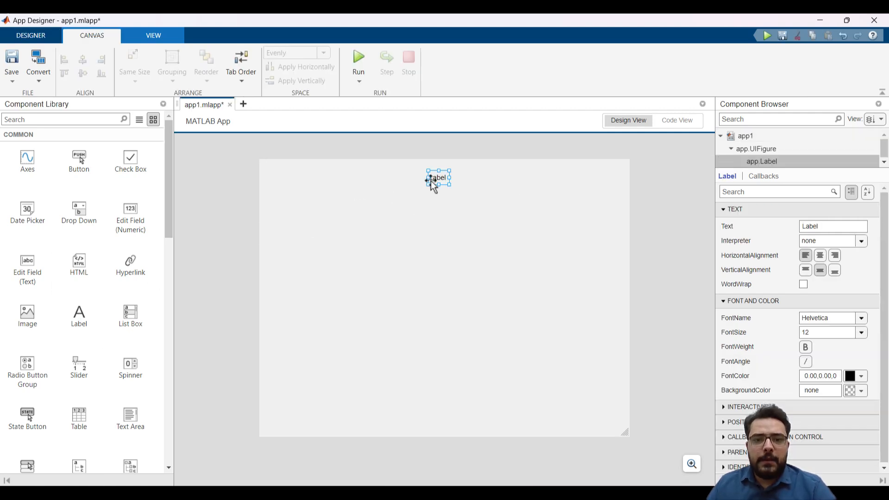
double_click(440, 178)
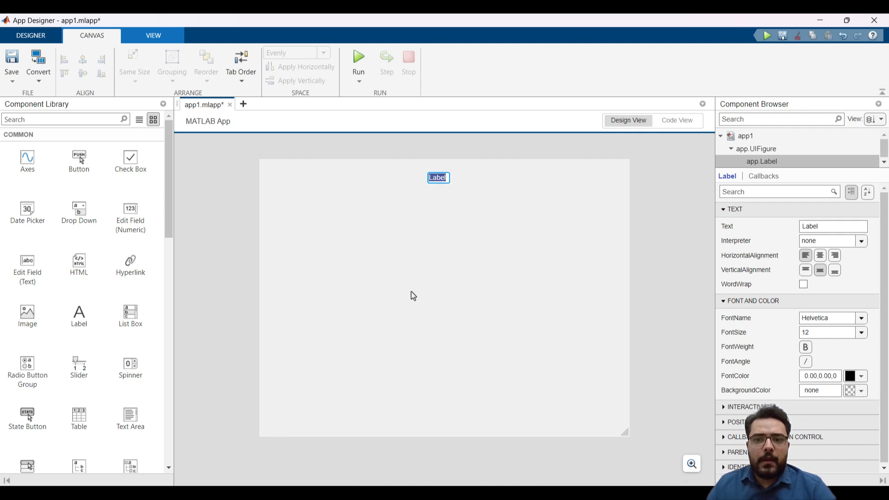
text(My)
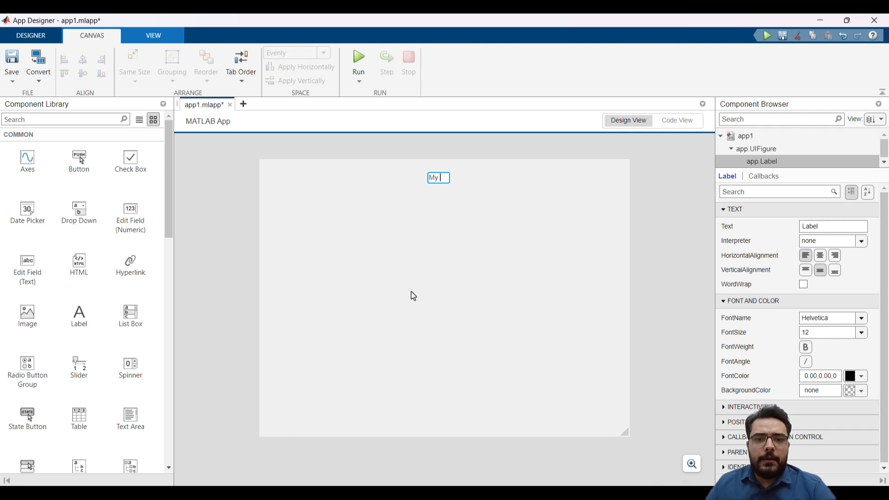
text( Fi)
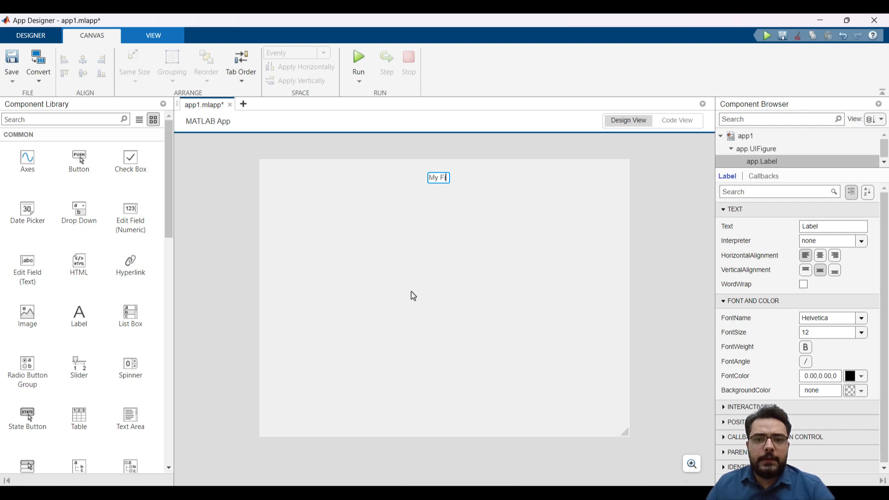
text(rst App)
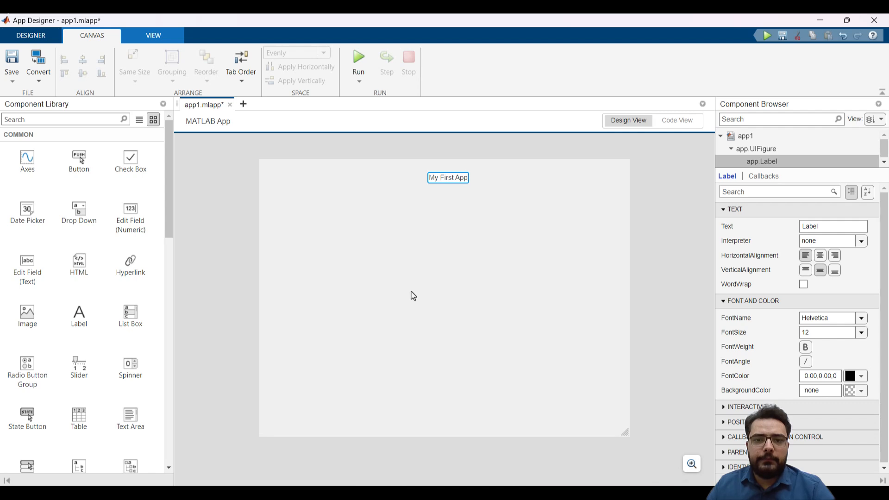
key(Return)
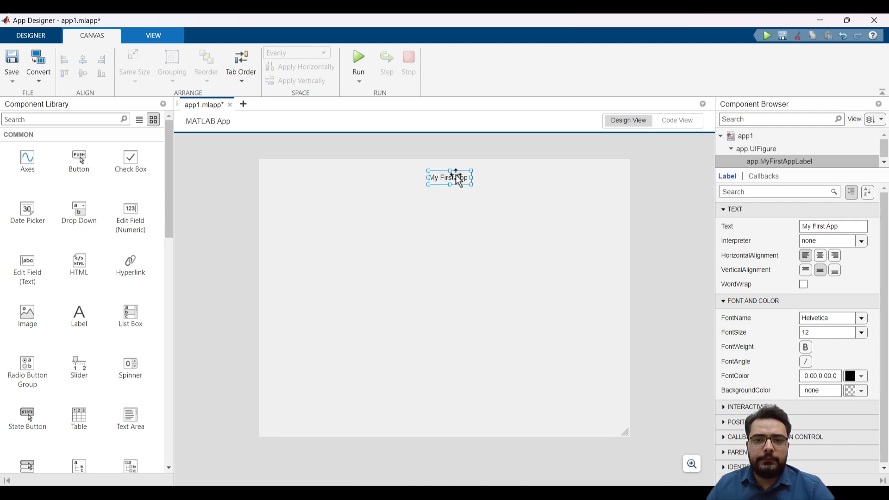
mouse_move(454, 176)
mouse_down()
mouse_move(437, 179)
mouse_move(449, 177)
mouse_up()
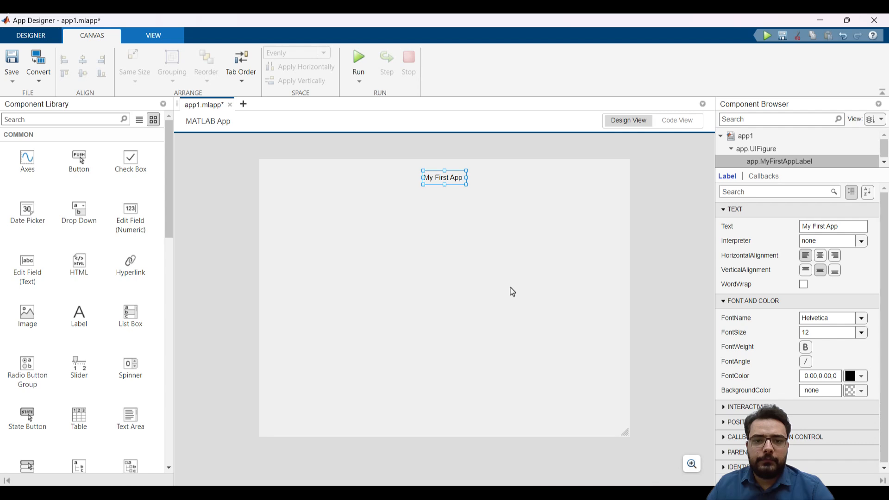
click(862, 319)
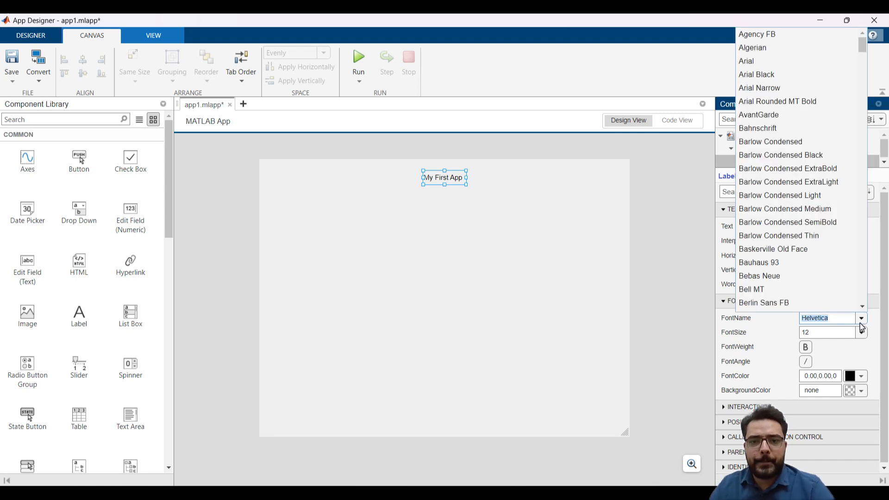
click(862, 319)
click(868, 257)
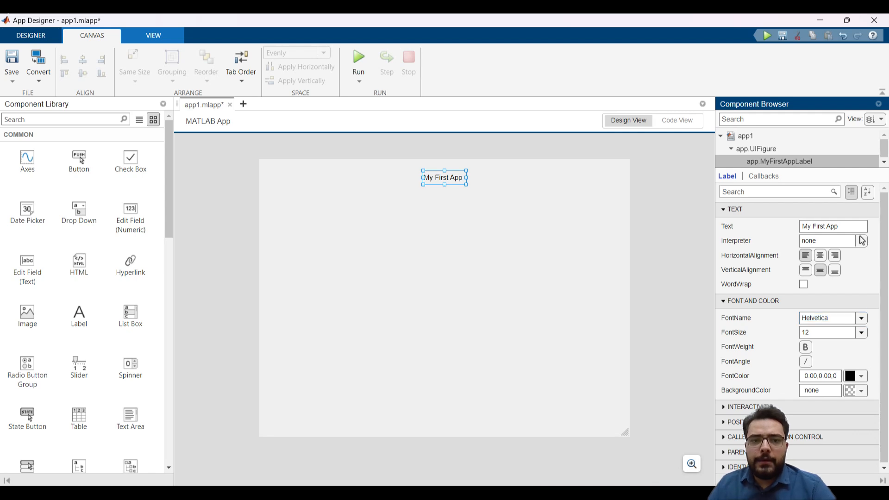
Format the My First App label as centred, bold, font size 18, and move it slightly right along the canvas's upper edge
click(821, 256)
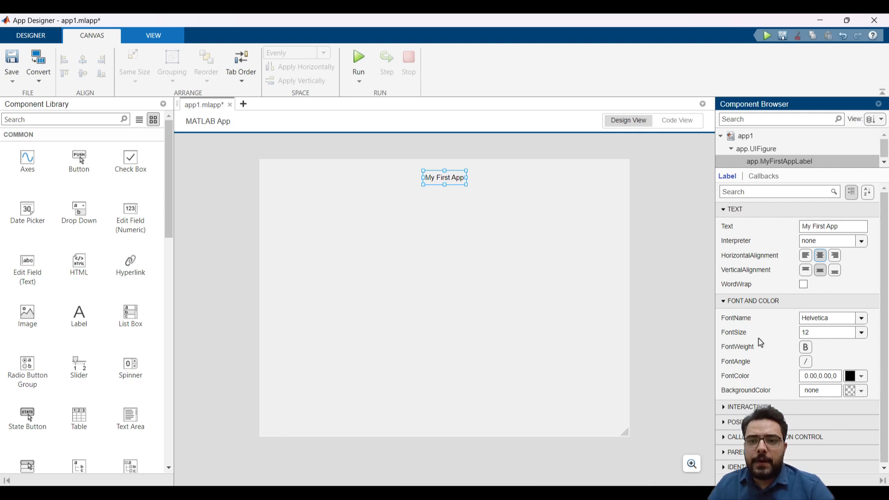
click(809, 348)
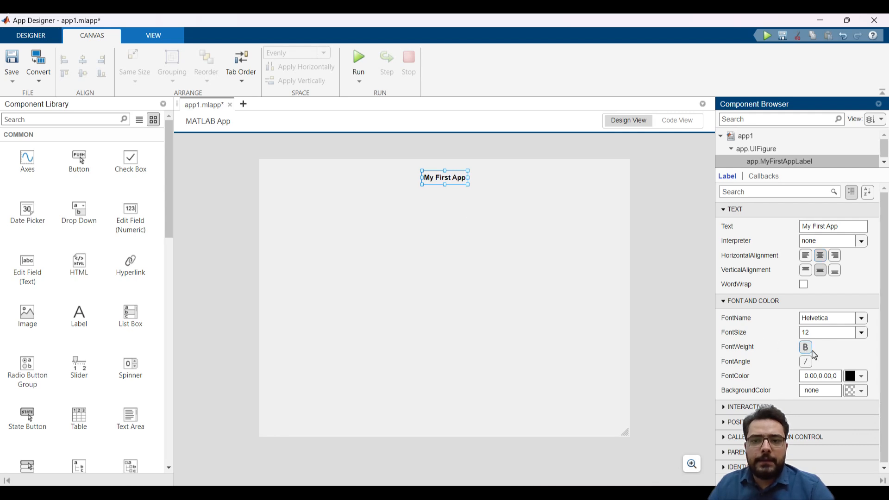
click(861, 333)
click(843, 400)
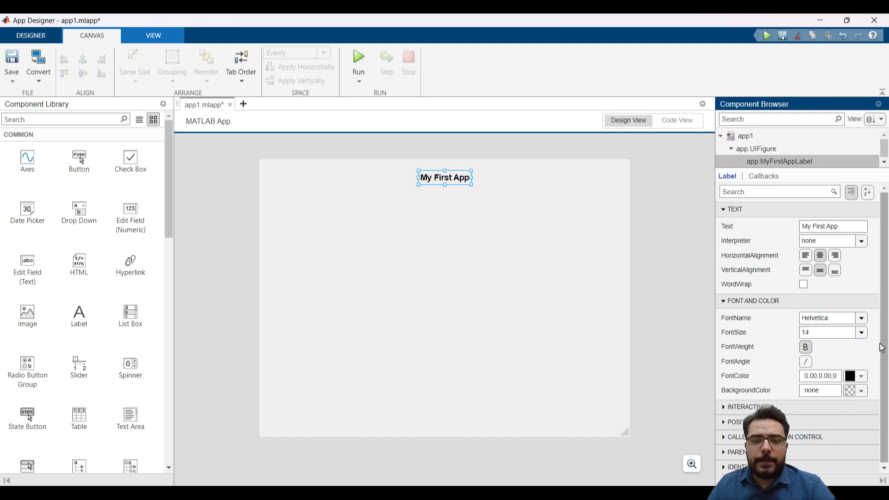
click(863, 336)
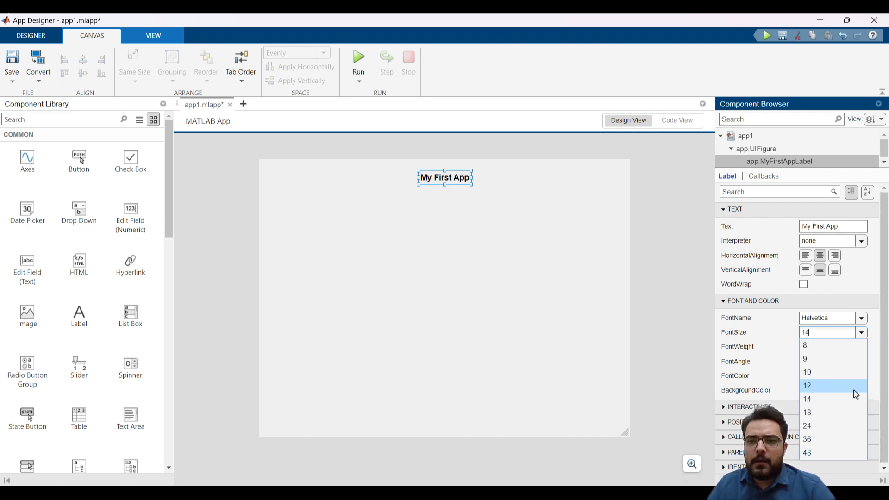
click(847, 416)
drag(453, 176, 470, 175)
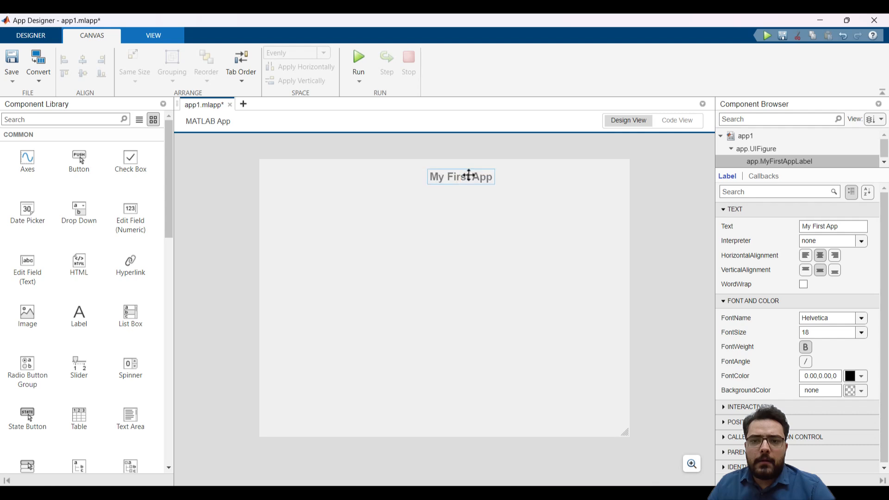
click(457, 231)
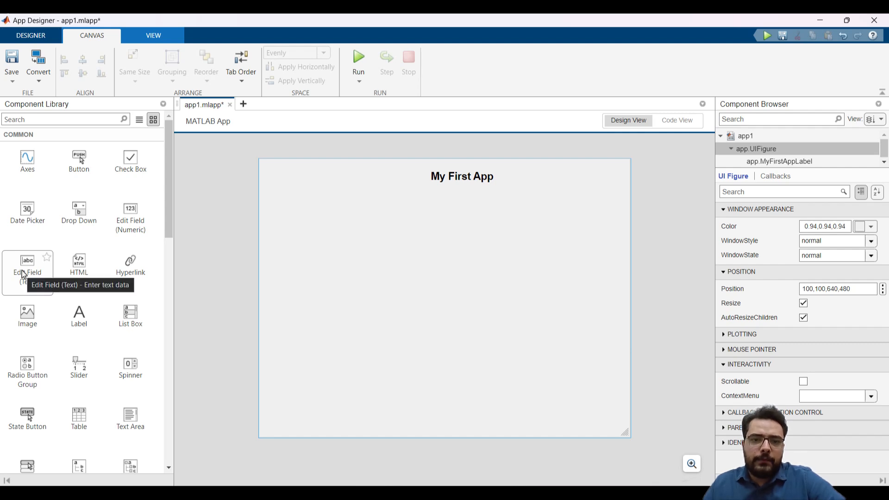
Place a text edit field on the canvas below and left of the title, and label it fb
drag(24, 275, 339, 224)
click(391, 301)
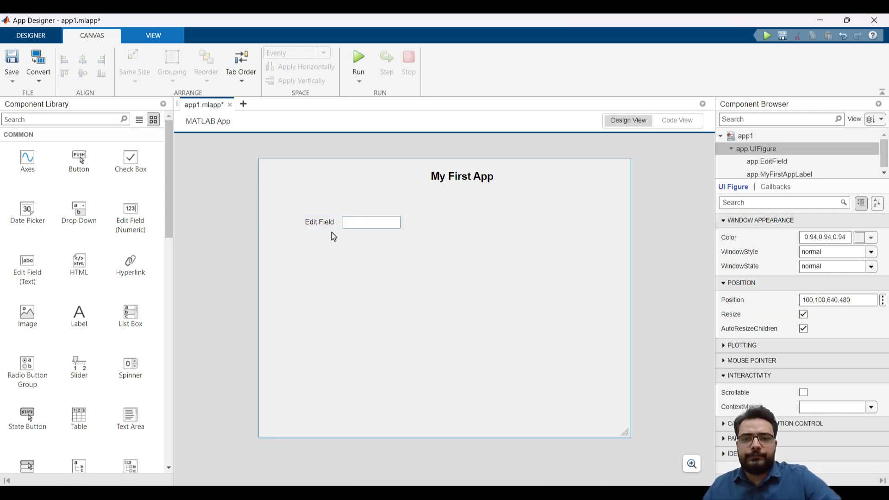
click(326, 223)
double_click(326, 223)
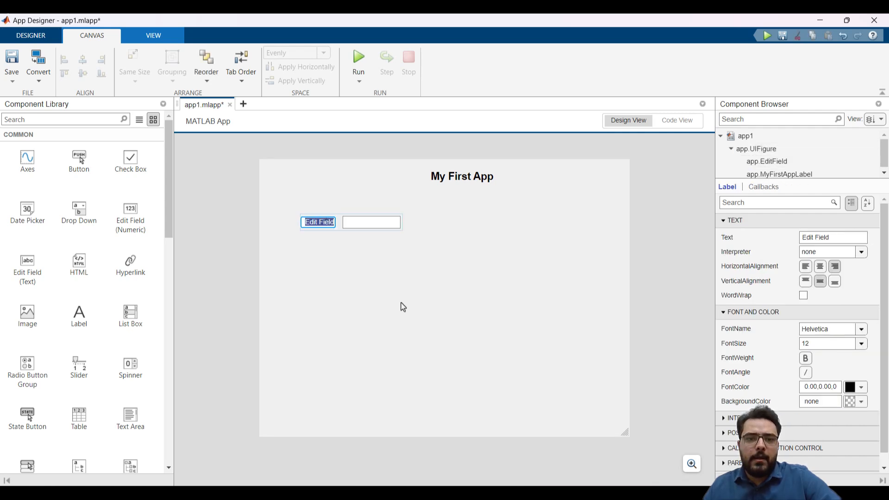
key(BackSpace)
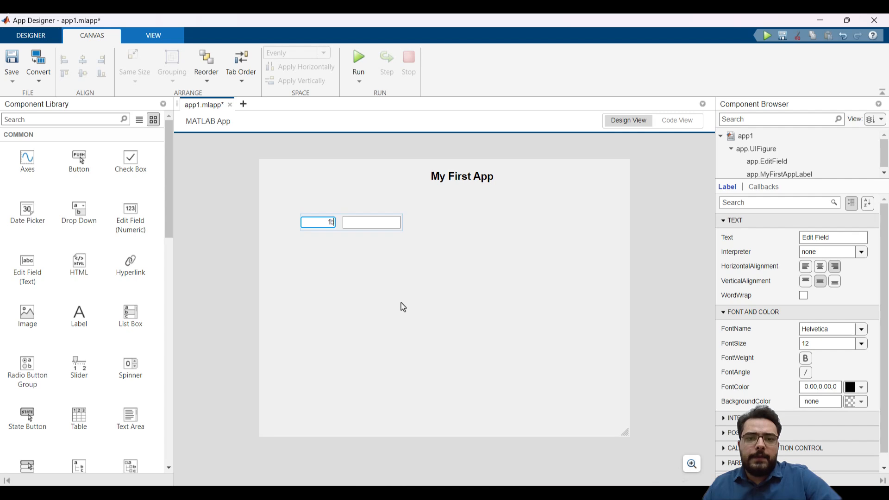
key(Return)
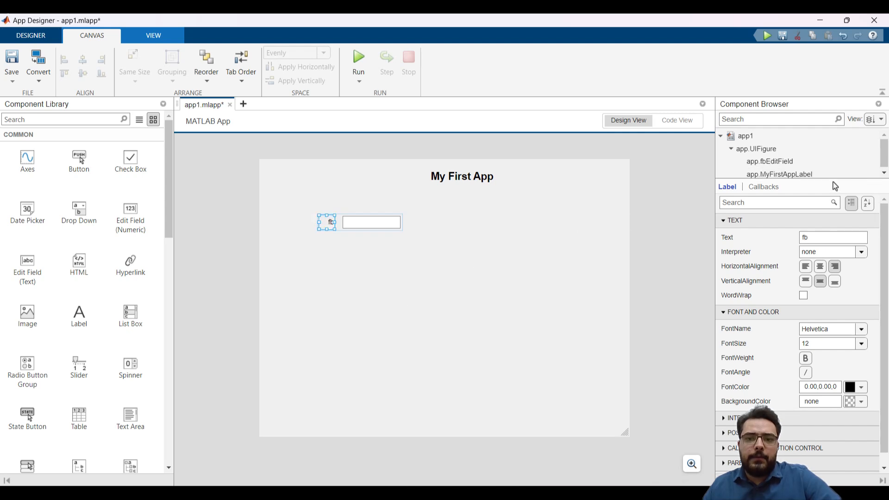
Enlarge the Component Browser's component tree and shift the fb edit field with its label slightly left on the canvas
drag(836, 180, 837, 214)
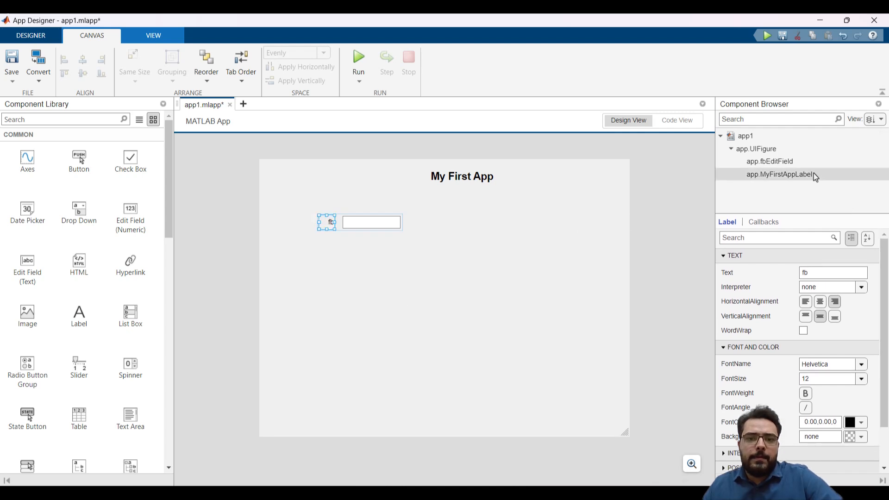
key(ctrl)
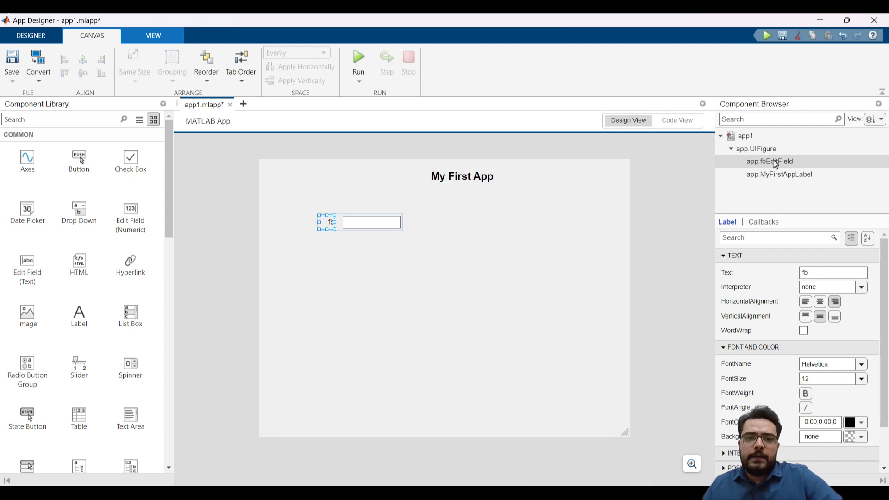
click(370, 222)
click(349, 246)
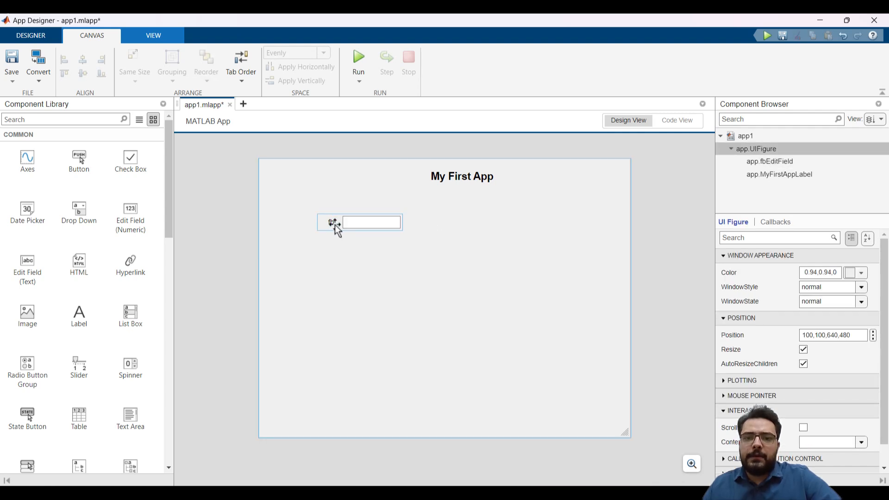
click(335, 225)
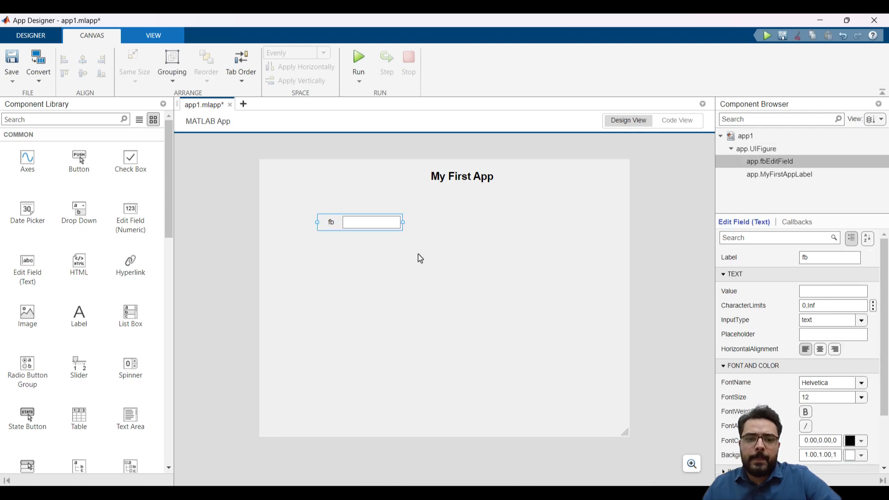
click(362, 237)
drag(359, 228, 342, 228)
click(366, 256)
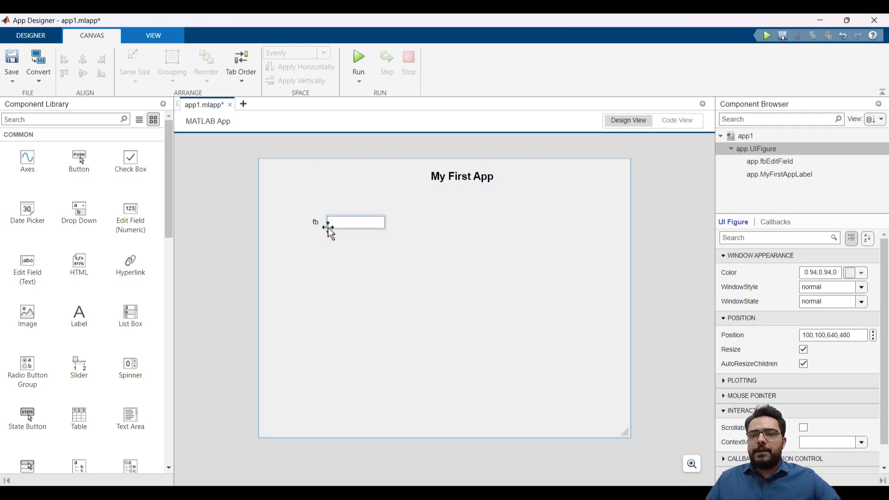
Select the fb label and its text box separately to examine the properties of each
click(315, 223)
click(315, 220)
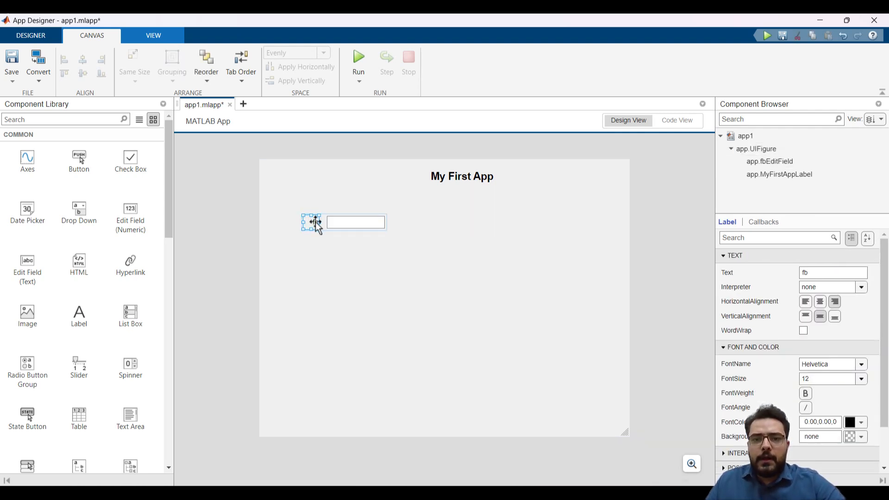
click(361, 224)
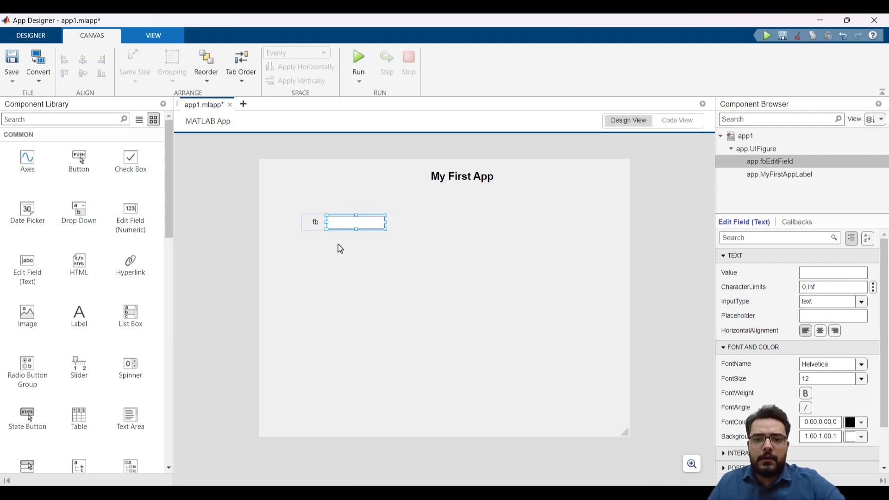
Turn off the Visible property of the fb label, leaving its text box shown
click(339, 248)
click(331, 226)
click(316, 225)
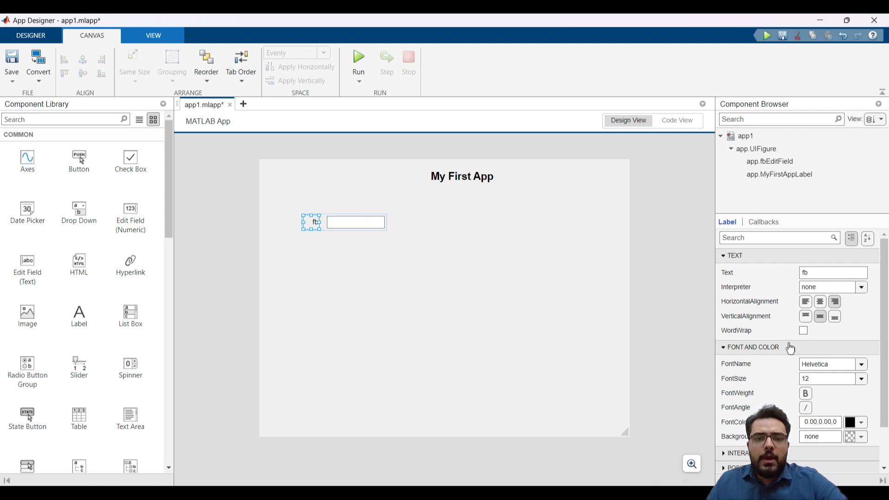
scroll(784, 353, down, 3)
click(782, 406)
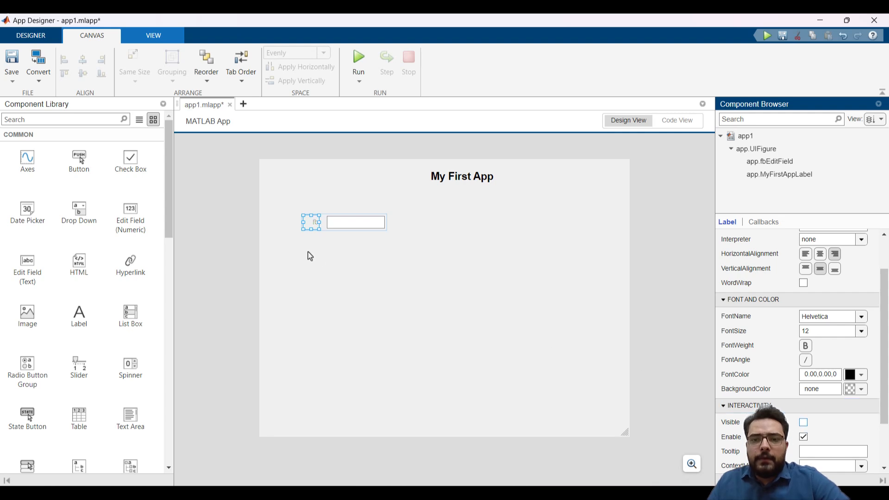
click(355, 228)
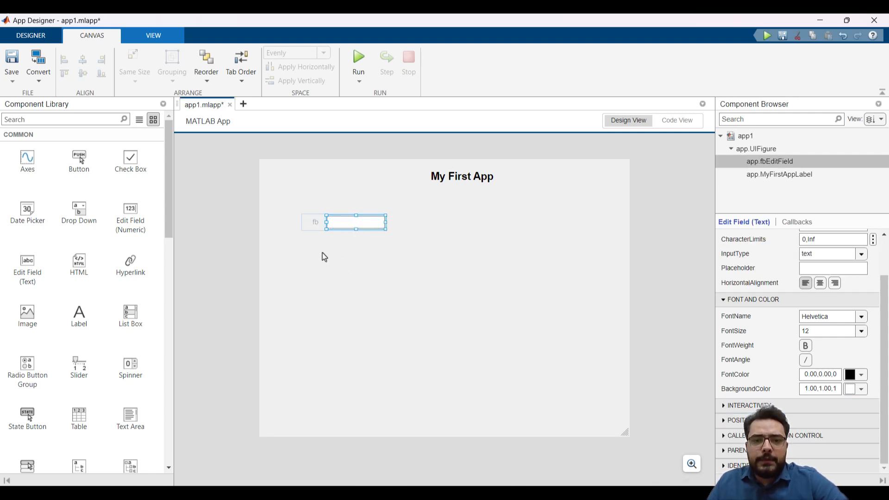
Place a new label just above the fb text box and set its text to "Base Frequency:"
click(100, 319)
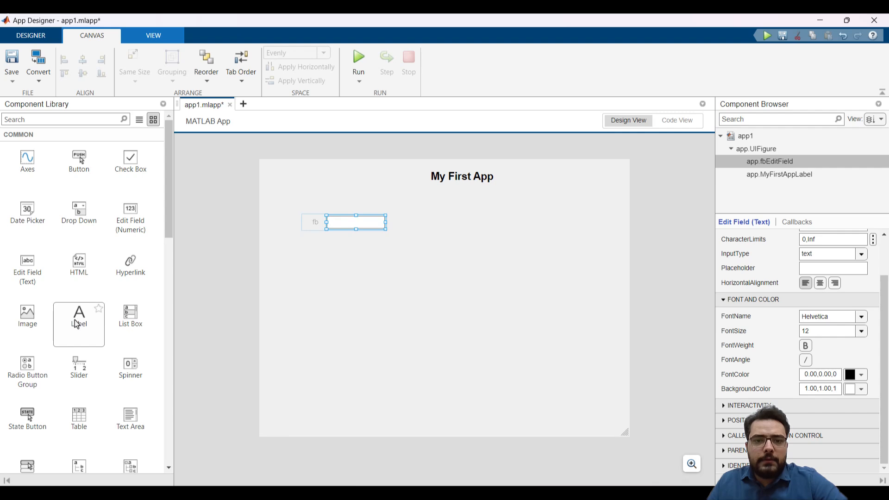
drag(287, 195, 355, 207)
double_click(304, 202)
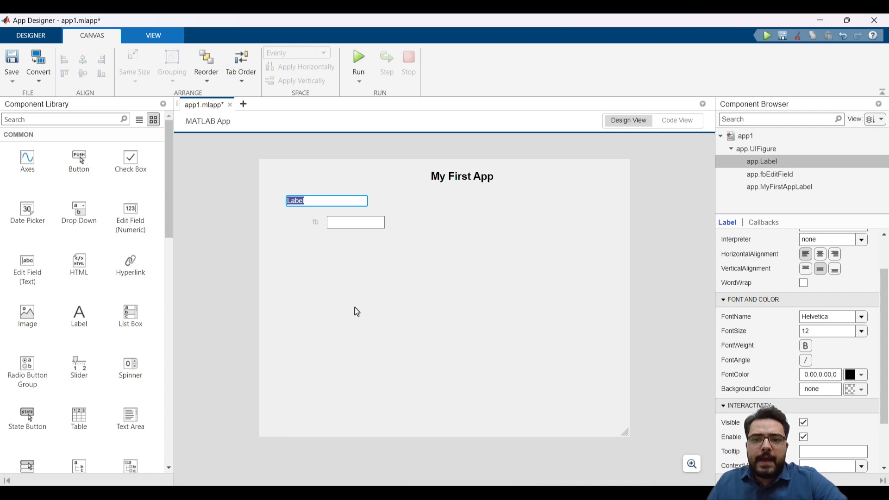
text(Base Frequency:)
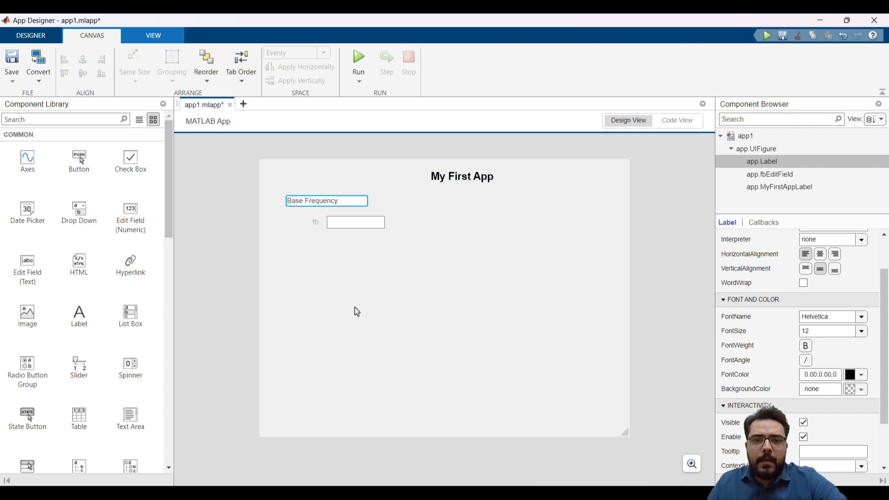
click(355, 309)
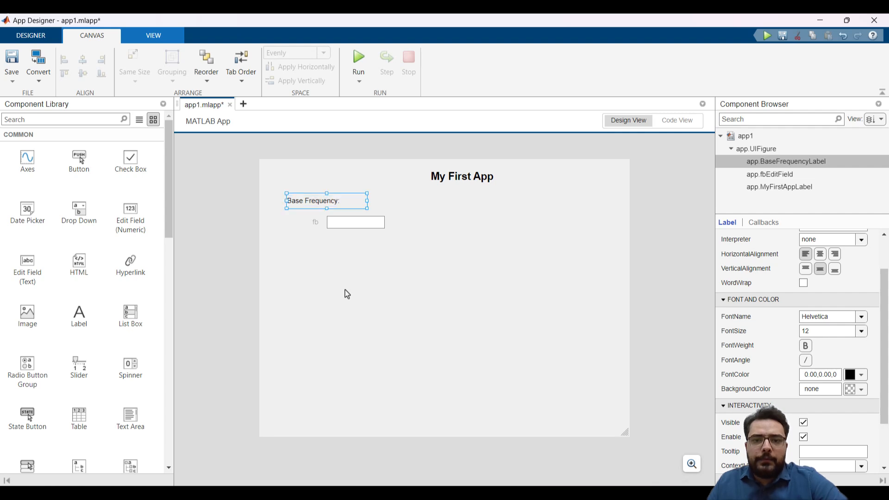
Line up the Base Frequency label and the fb text box side by side on one row
drag(330, 202, 381, 214)
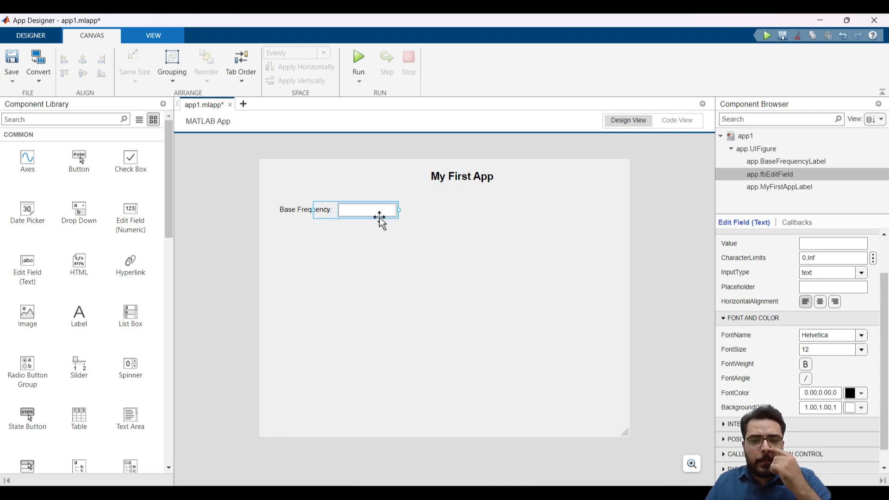
click(380, 268)
click(365, 210)
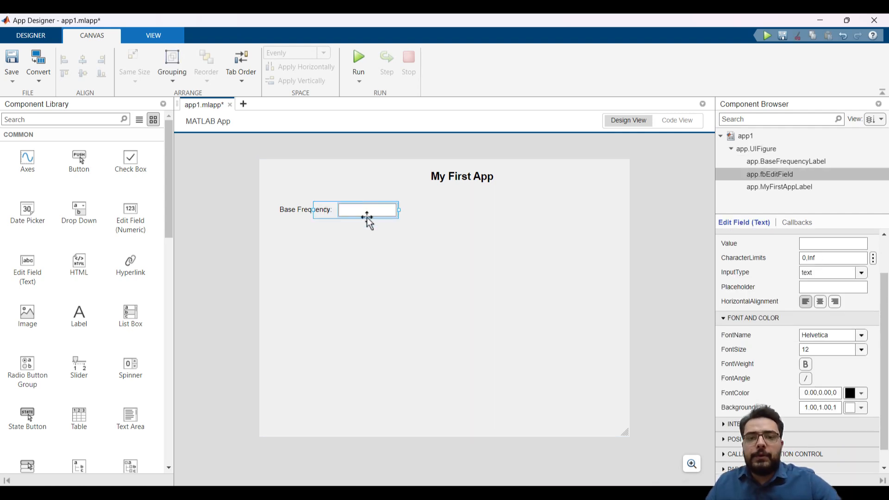
click(376, 283)
click(366, 211)
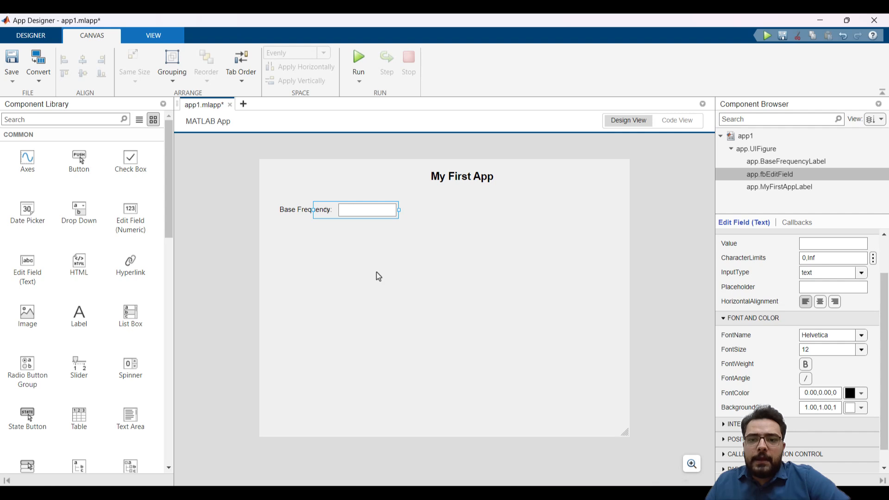
Look up fb for Problem 1 in main.m and set the Base Frequency text box's default value to 60
click(833, 244)
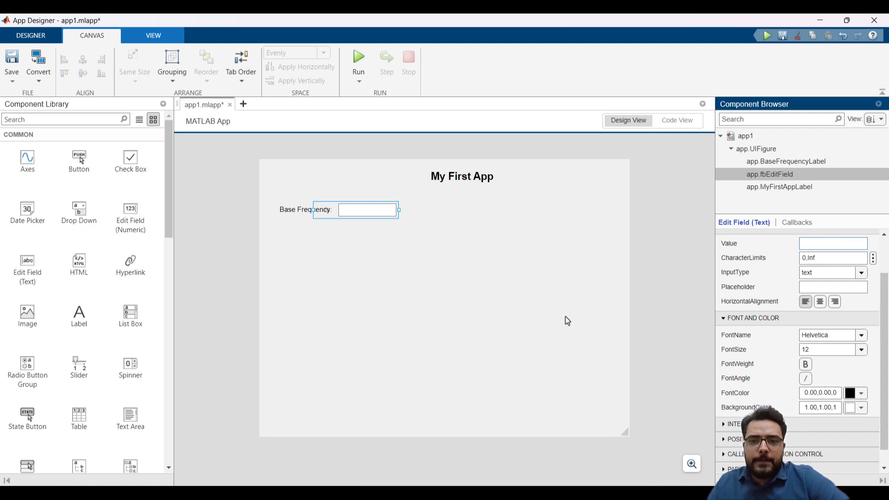
mouse_move(203, 493)
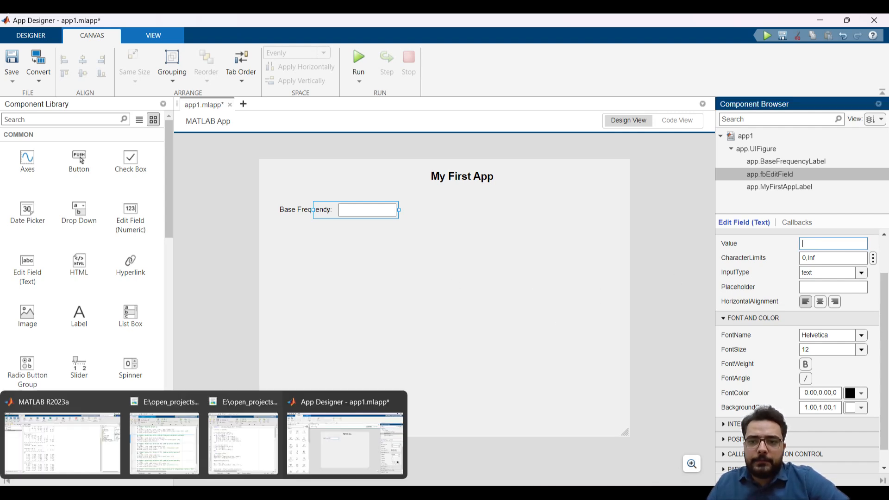
click(176, 452)
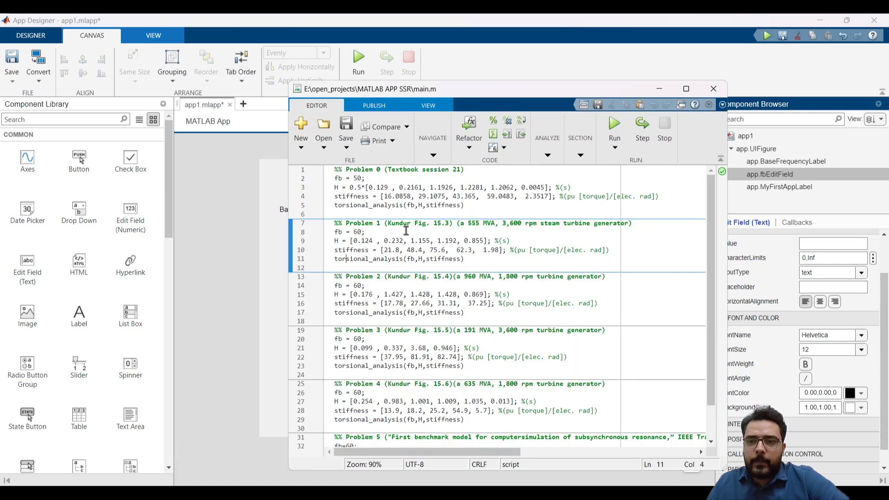
click(366, 232)
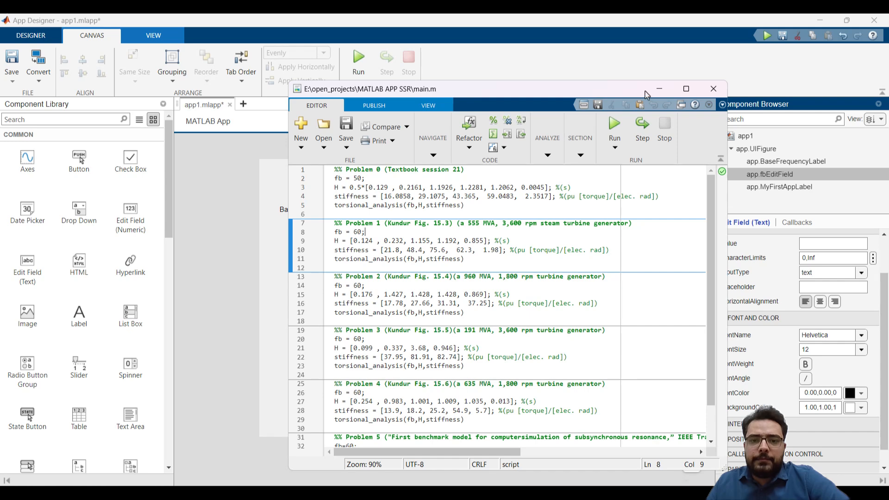
click(659, 89)
click(368, 213)
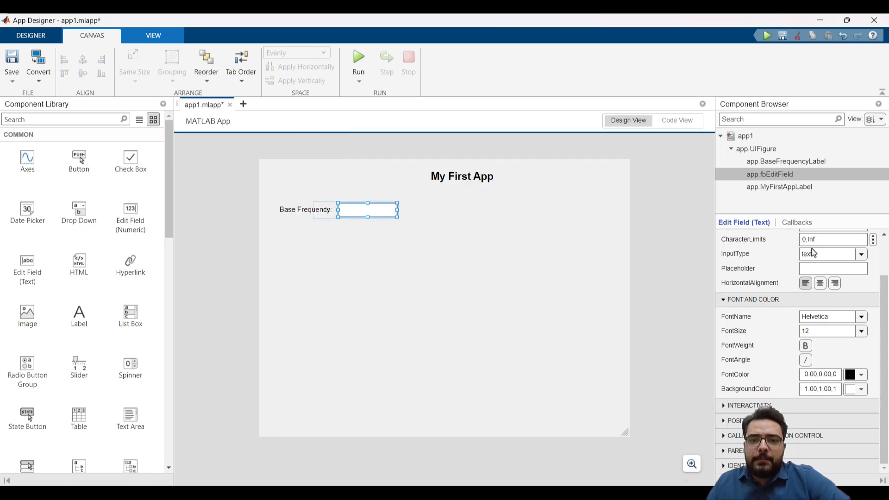
scroll(776, 275, up, 2)
click(814, 277)
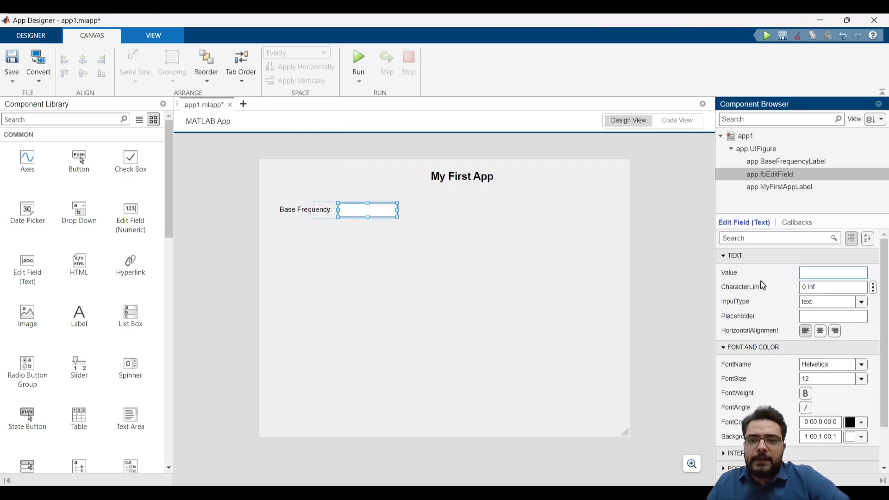
key(Return)
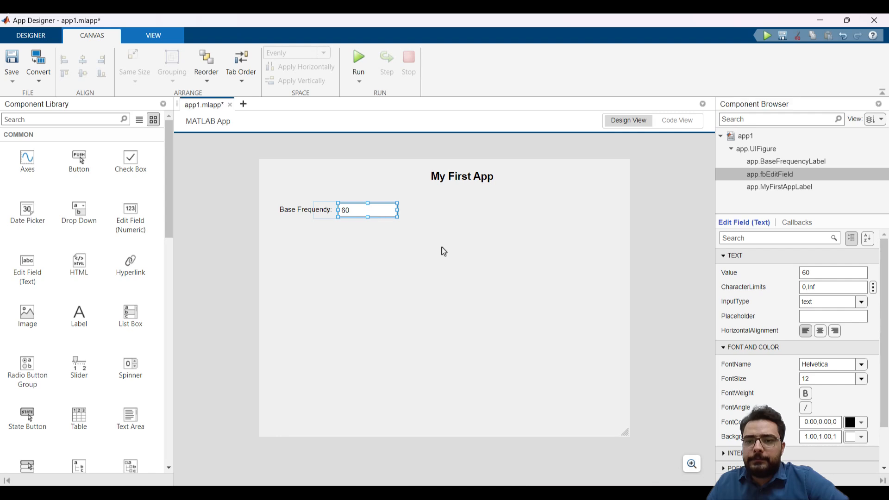
click(390, 245)
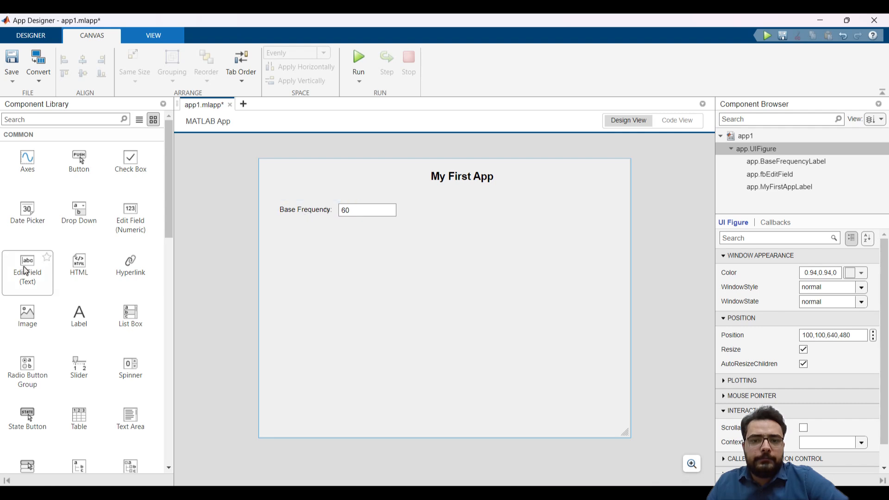
Place a wide text edit field below the Base Frequency row and label it H
drag(26, 271, 413, 251)
drag(375, 251, 468, 242)
click(313, 254)
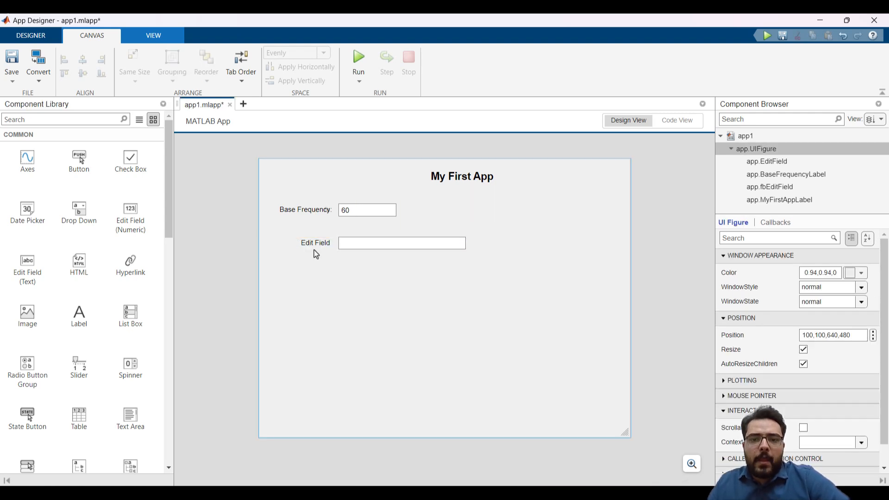
double_click(316, 242)
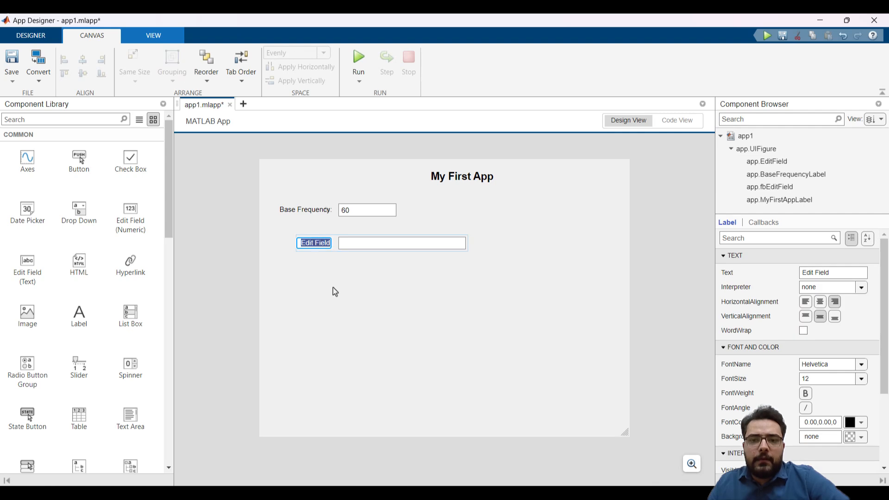
text(H)
key(Return)
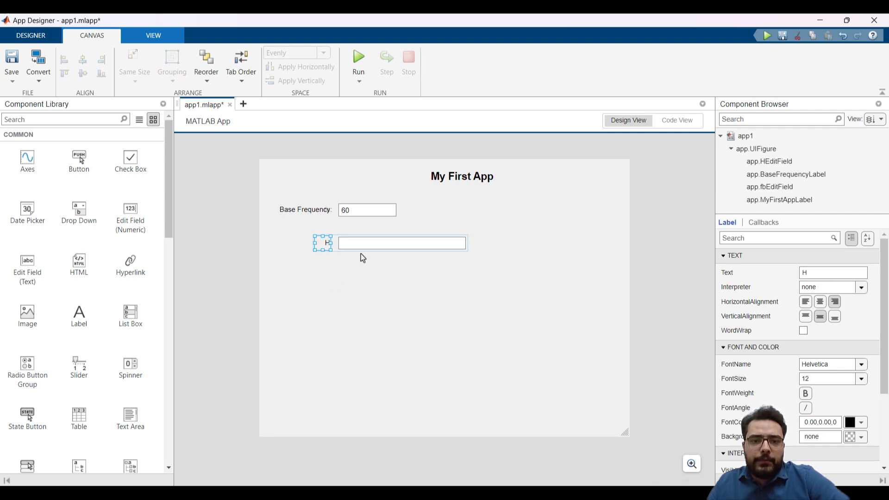
Widen the H text box slightly by extending its right edge
click(363, 244)
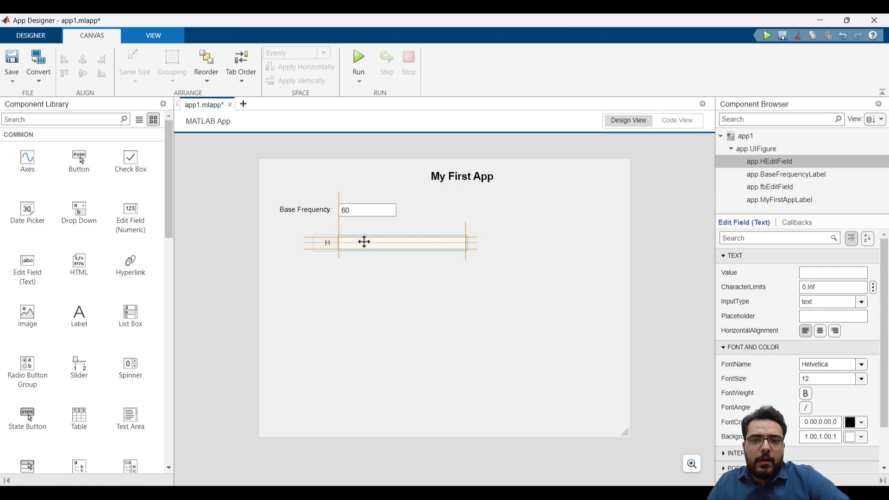
drag(468, 243, 484, 243)
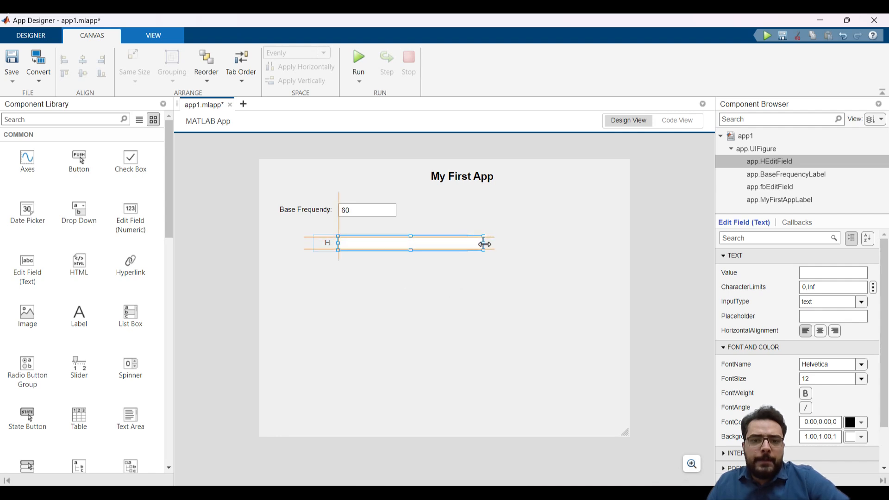
click(423, 286)
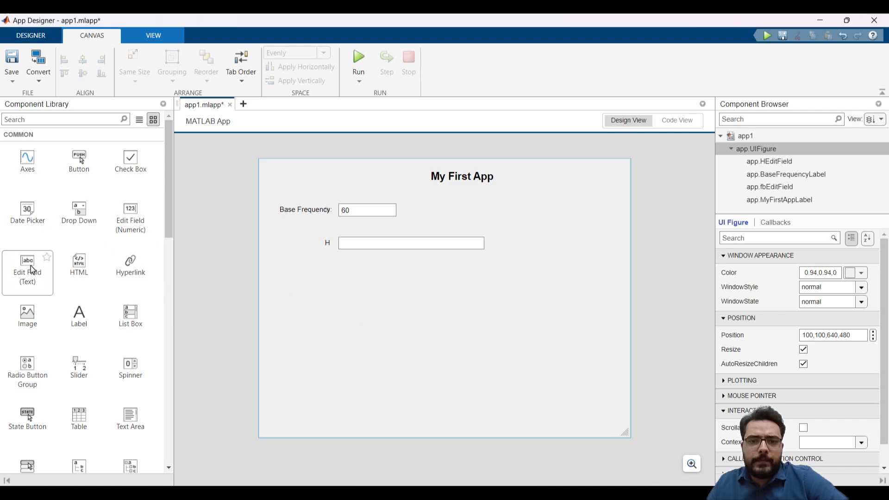
Place a text edit field below the H row and label it with the variable name stiffness copied from main.m
drag(32, 269, 347, 278)
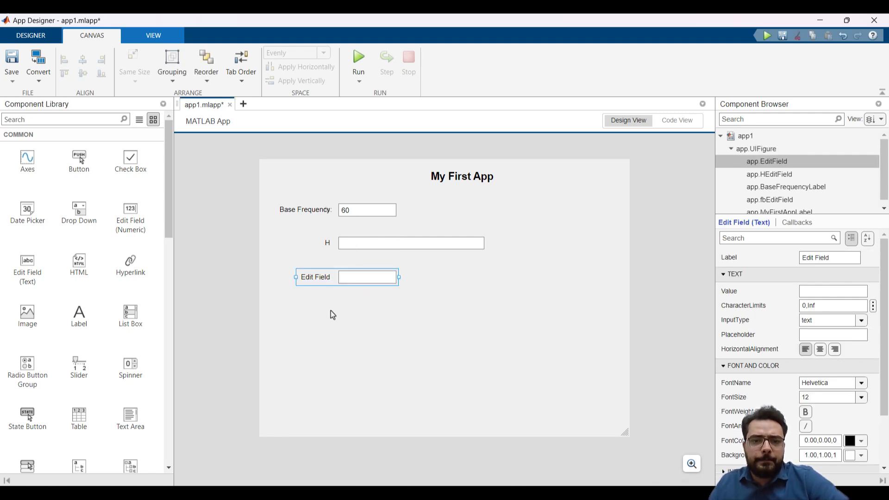
key(alt+Tab)
double_click(361, 251)
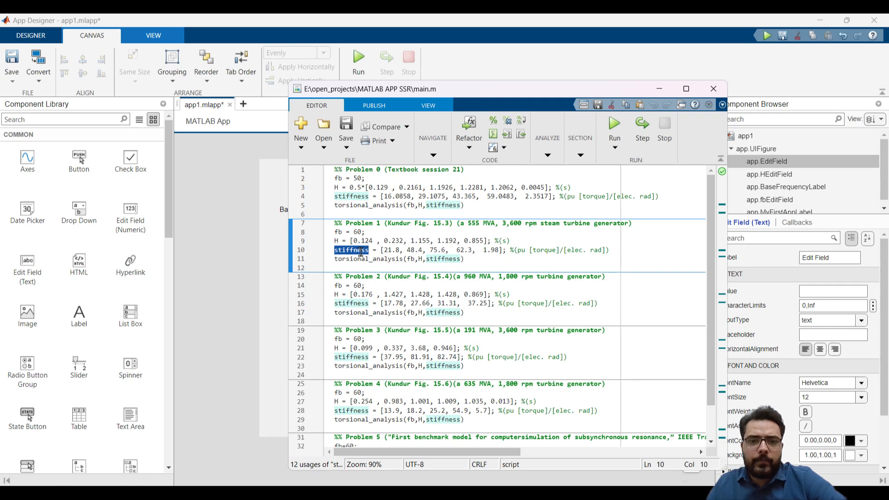
right_click(361, 251)
click(410, 310)
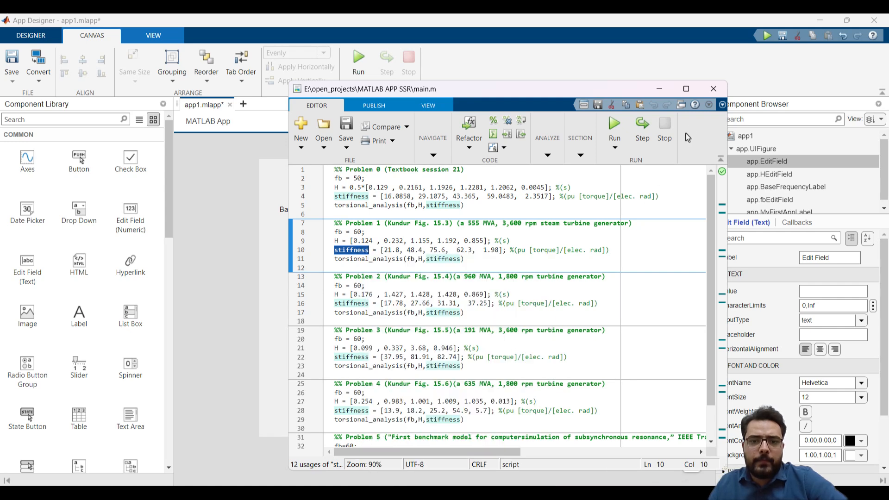
key(alt+Tab)
double_click(317, 277)
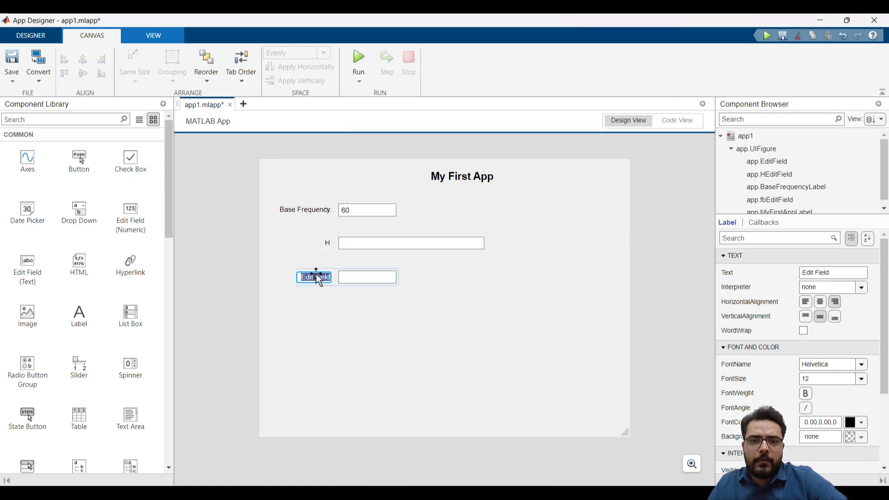
key(ctrl+v)
key(Return)
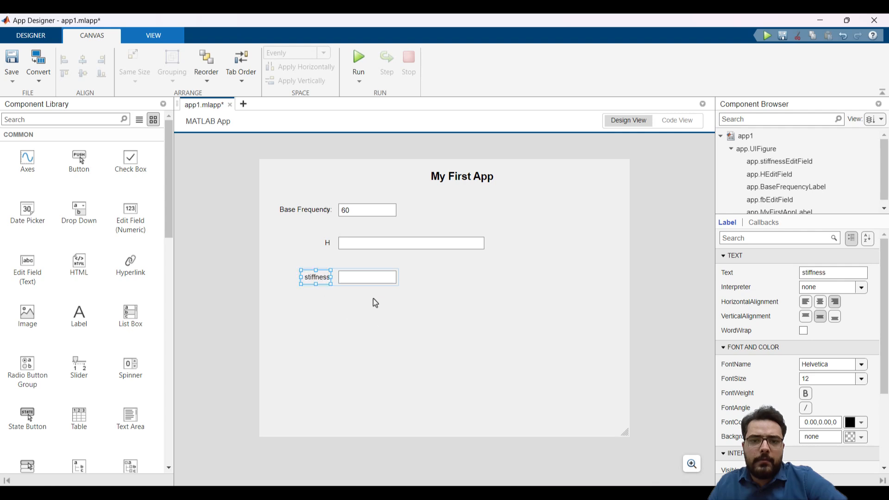
Widen the stiffness text box to roughly match the H text box above it
click(382, 280)
drag(397, 277, 489, 279)
click(463, 244)
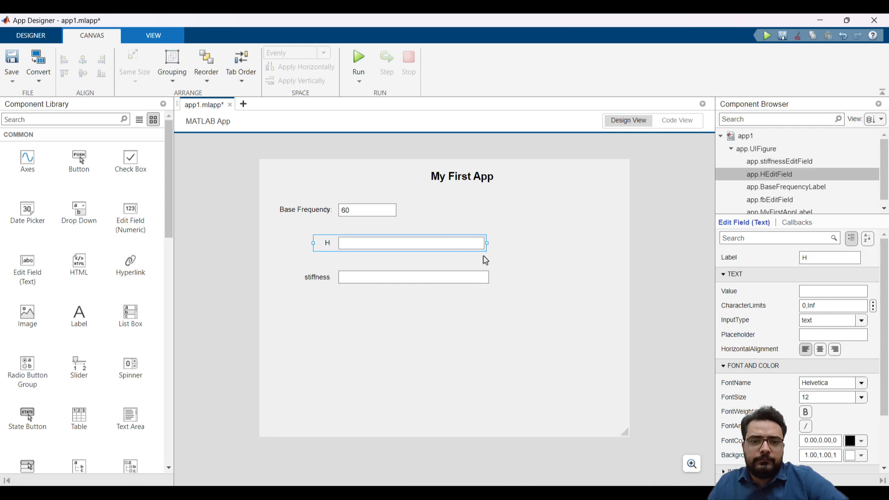
Shift the stiffness, H and Base Frequency rows down the canvas so they sit closer together with similar spacing
click(460, 278)
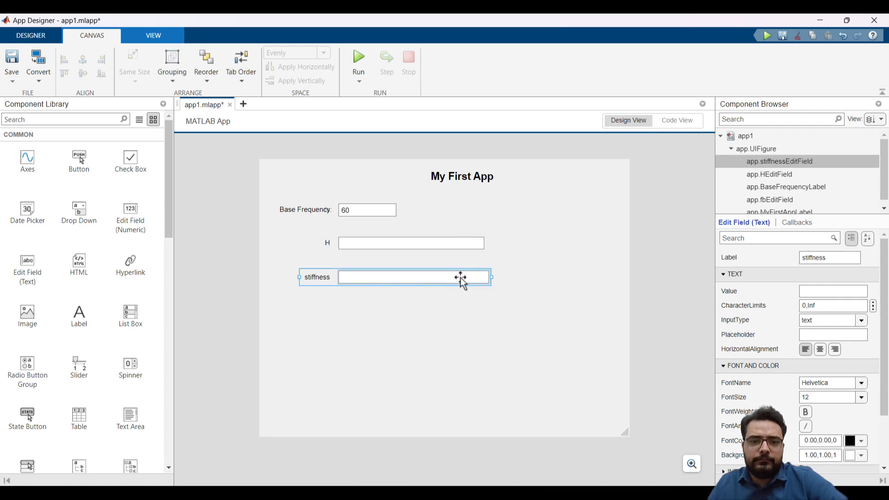
drag(460, 278, 461, 288)
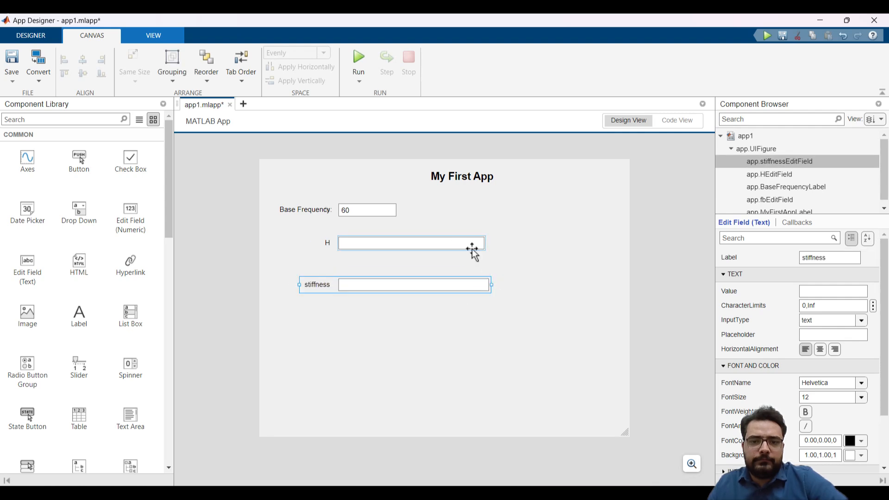
drag(468, 246, 467, 257)
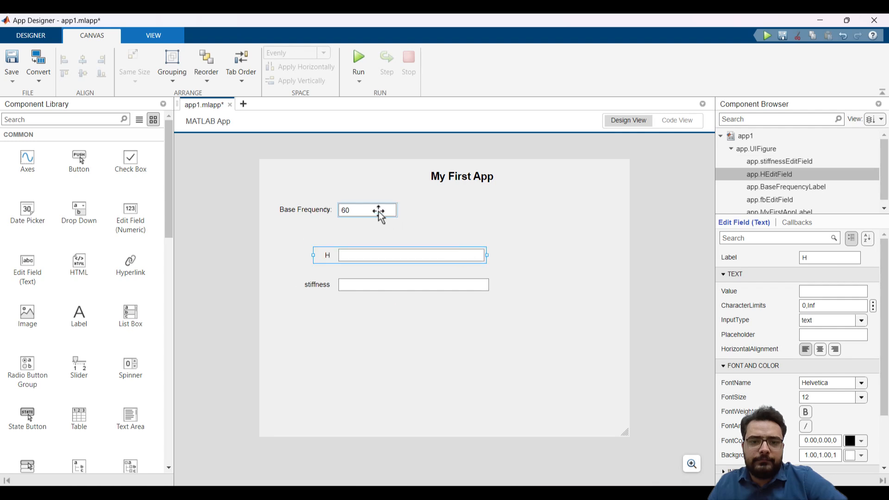
drag(377, 210, 376, 228)
drag(318, 215, 312, 226)
click(388, 335)
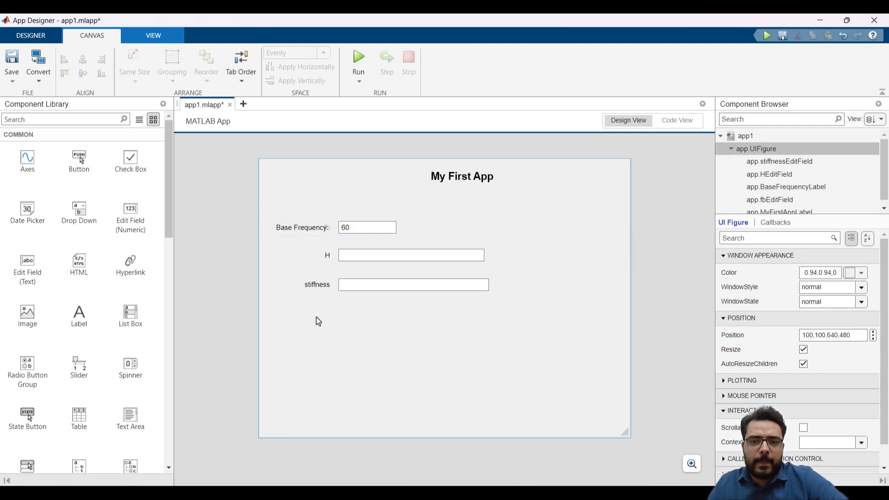
click(401, 254)
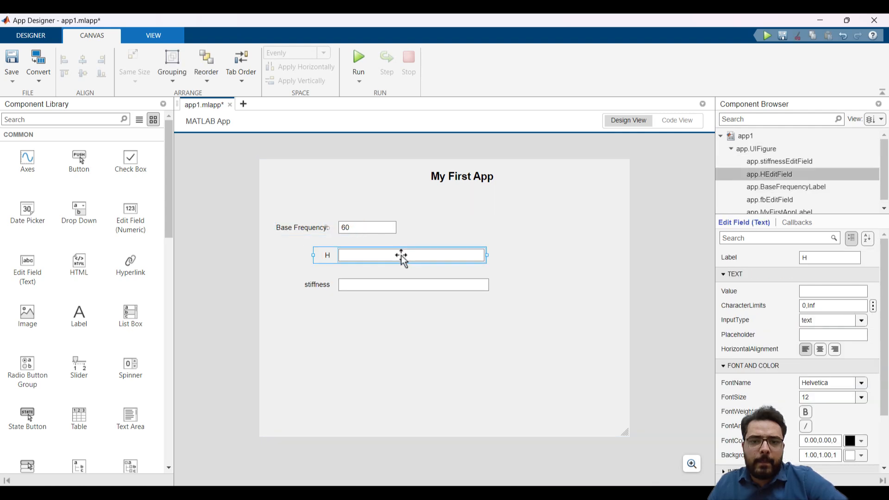
Copy the Problem 1 H vector [0.124 , 0.232, 1.155, 1.192, 0.855] from main.m and return to the app canvas
click(368, 358)
mouse_move(181, 493)
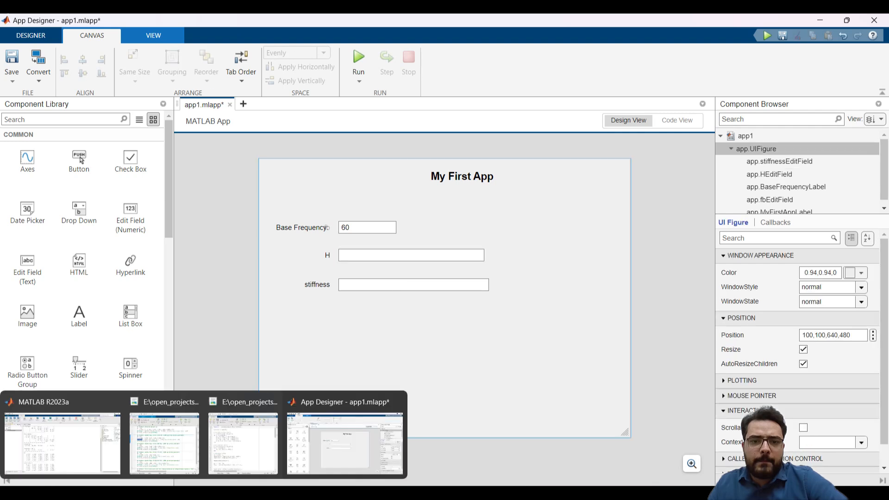
click(160, 458)
click(457, 241)
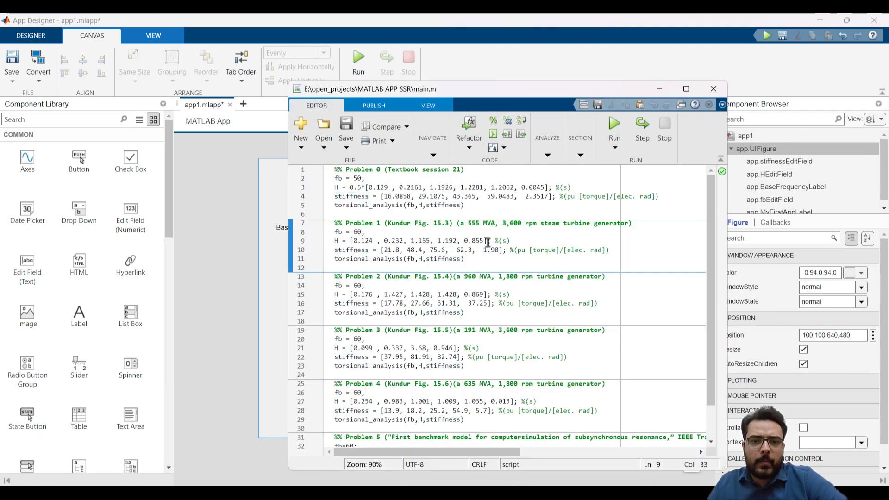
drag(488, 241, 350, 246)
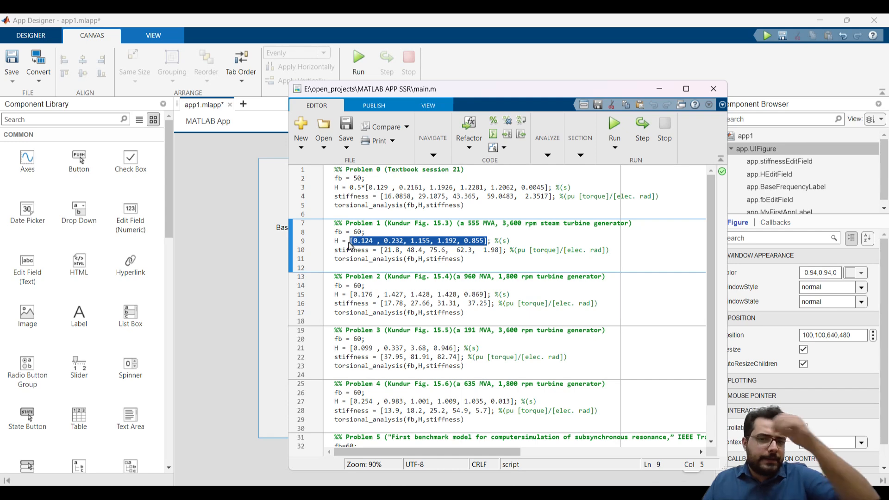
right_click(359, 239)
click(394, 306)
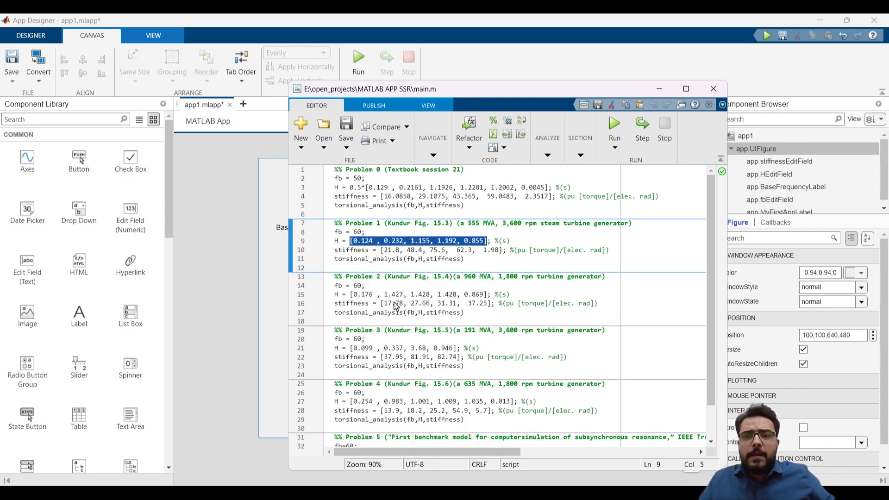
click(660, 88)
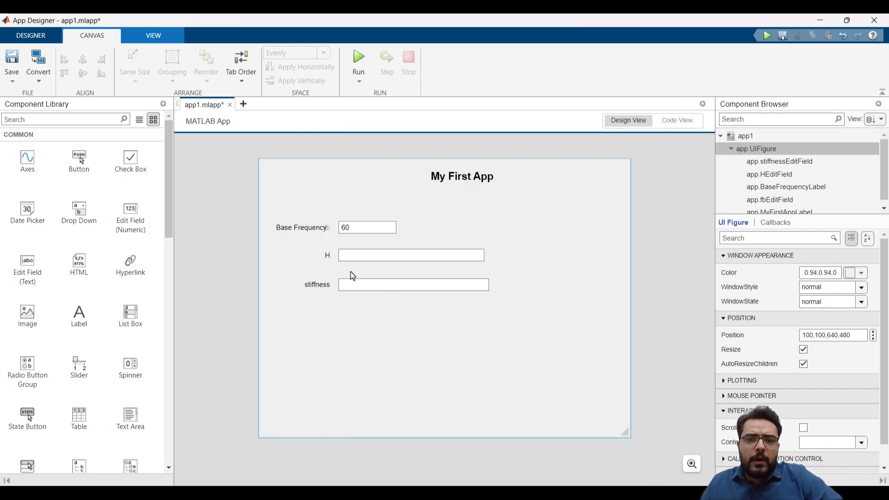
Set the H edit field's default value to the copied vector [0.124 , 0.232, 1.155, 1.192, 0.855]
right_click(359, 254)
click(350, 258)
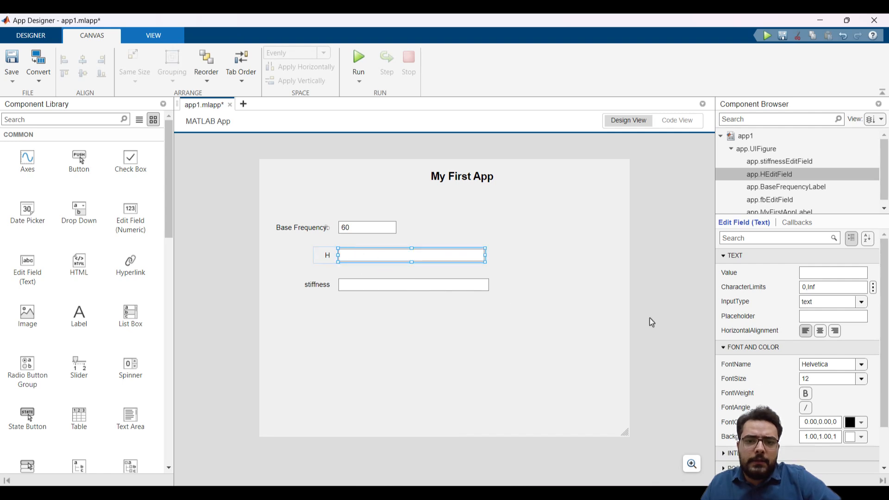
click(816, 273)
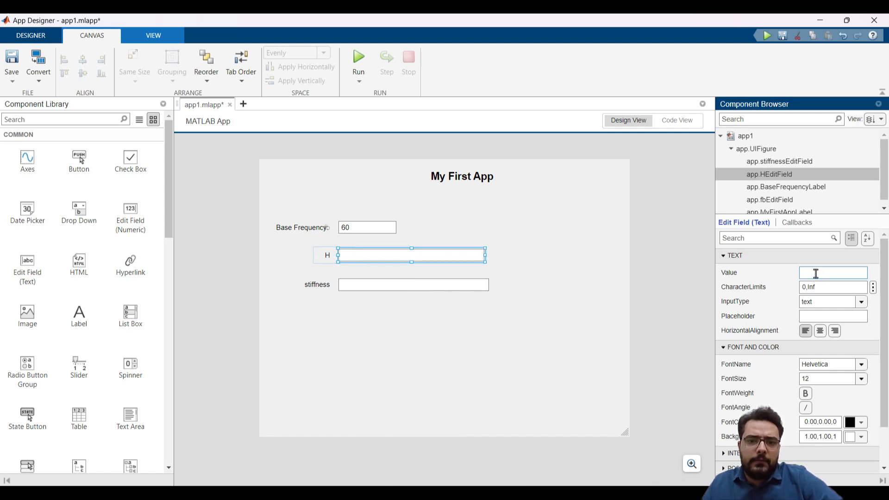
key(ctrl+v)
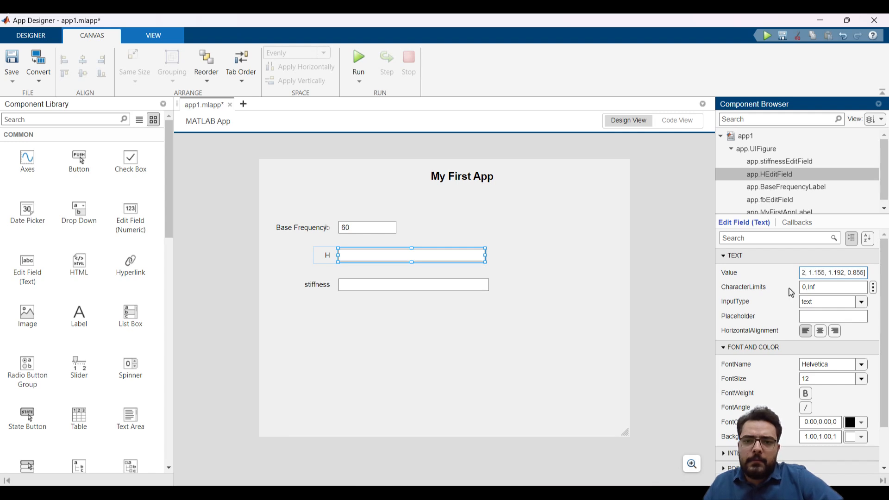
click(483, 342)
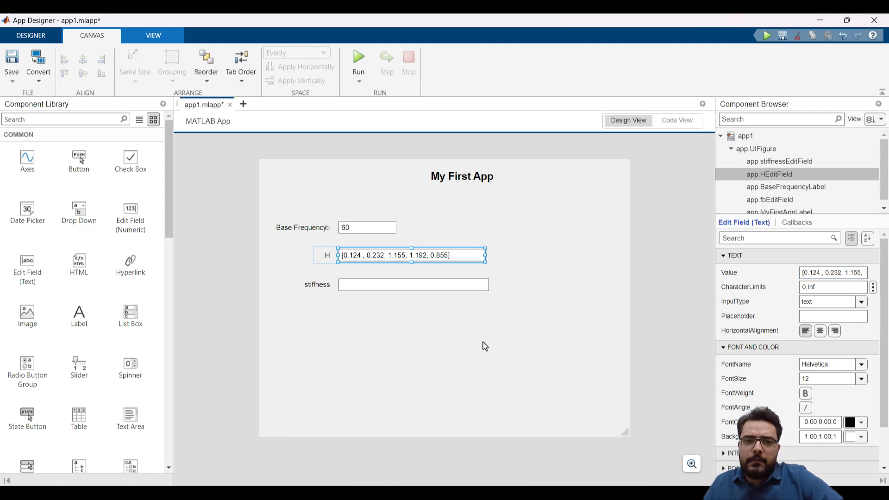
Select the stiffness edit field and copy the Problem 1 stiffness vector [21.8, 48.4, 75.6, 62.3, 1.98] from main.m
click(448, 294)
click(405, 286)
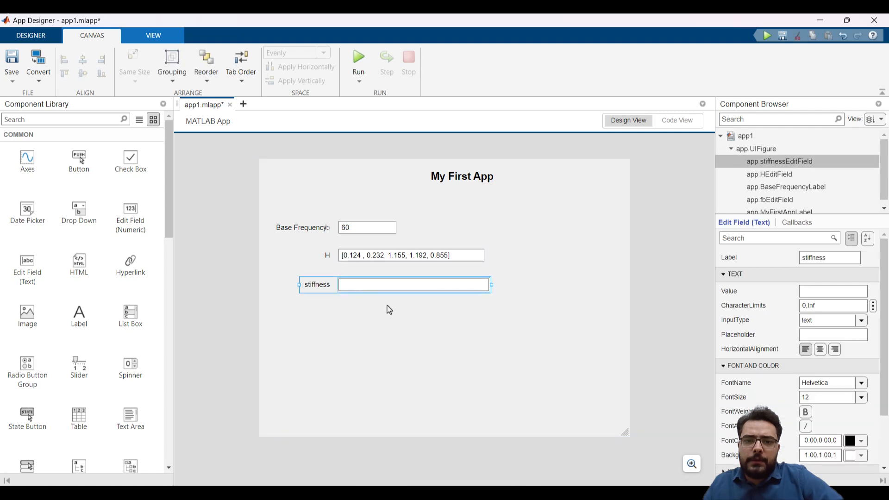
mouse_move(167, 493)
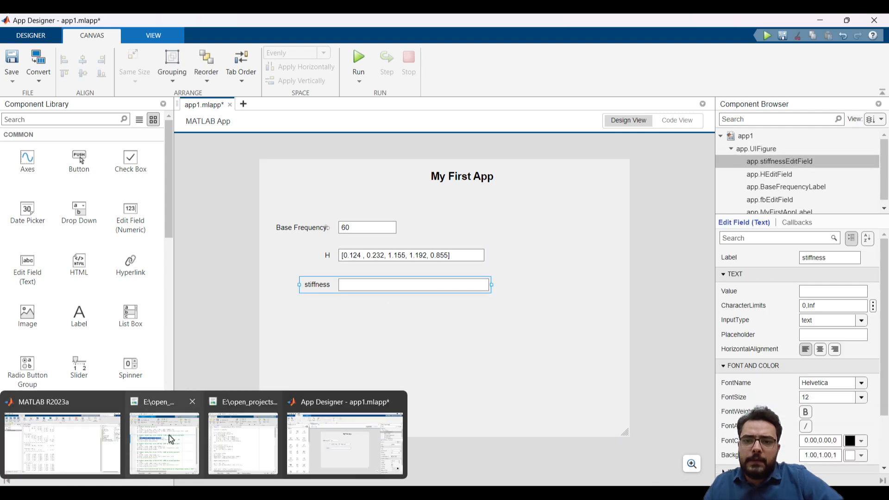
click(170, 439)
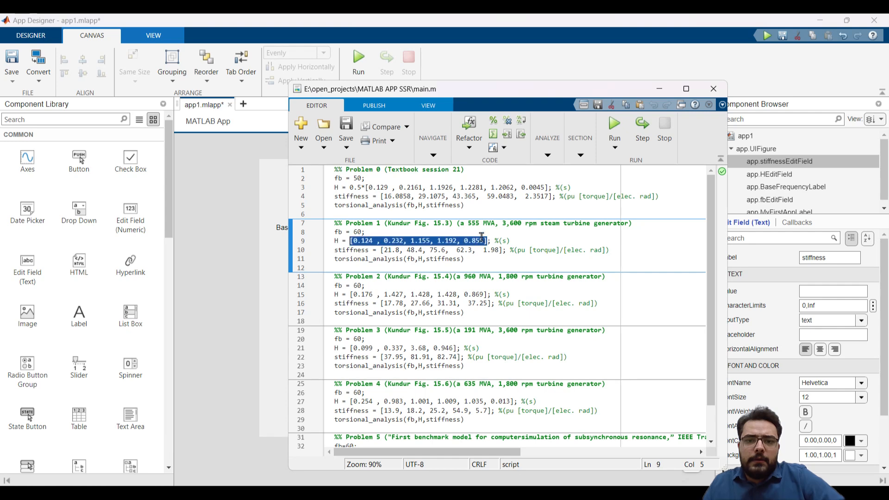
drag(502, 250, 380, 254)
right_click(395, 253)
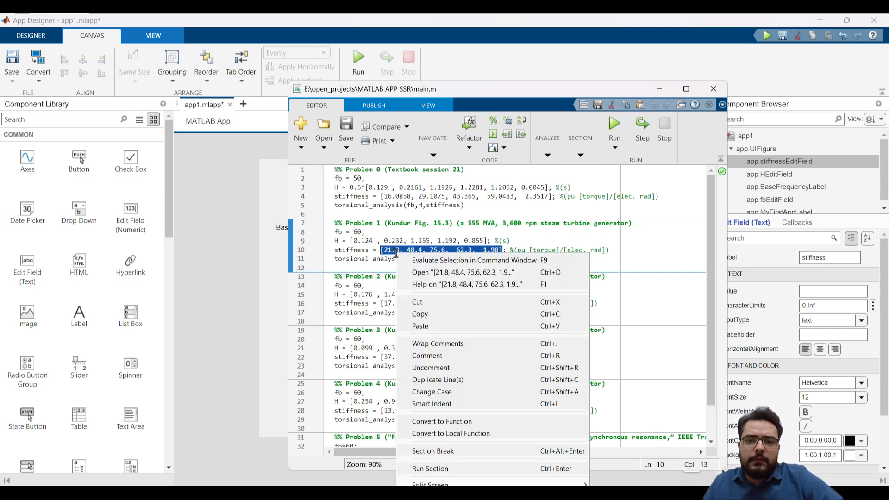
click(421, 312)
click(666, 92)
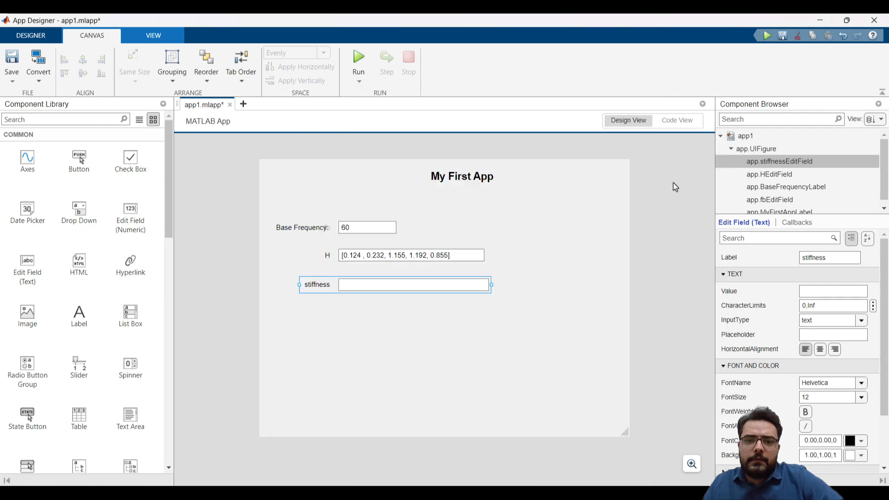
Set the stiffness field's default value to [21.8, 48.4, 75.6, 62.3, 1.98] and nudge its row up closer to the H row
click(814, 291)
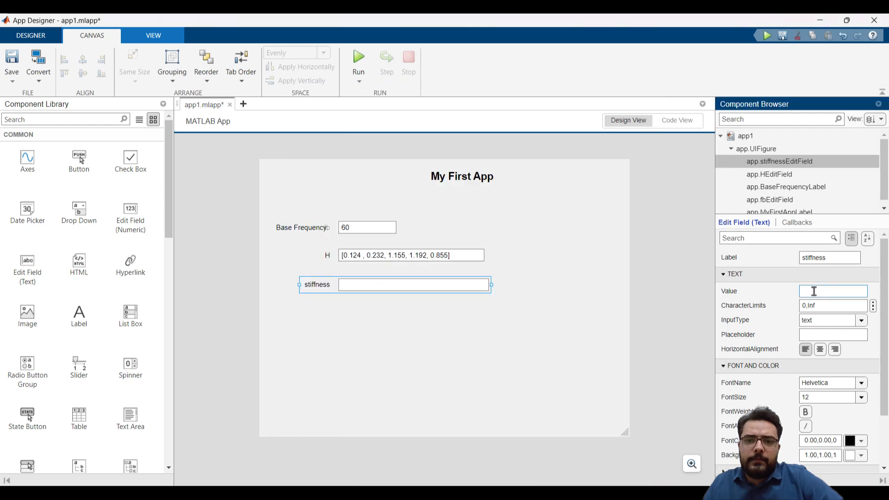
key(ctrl+v)
key(Return)
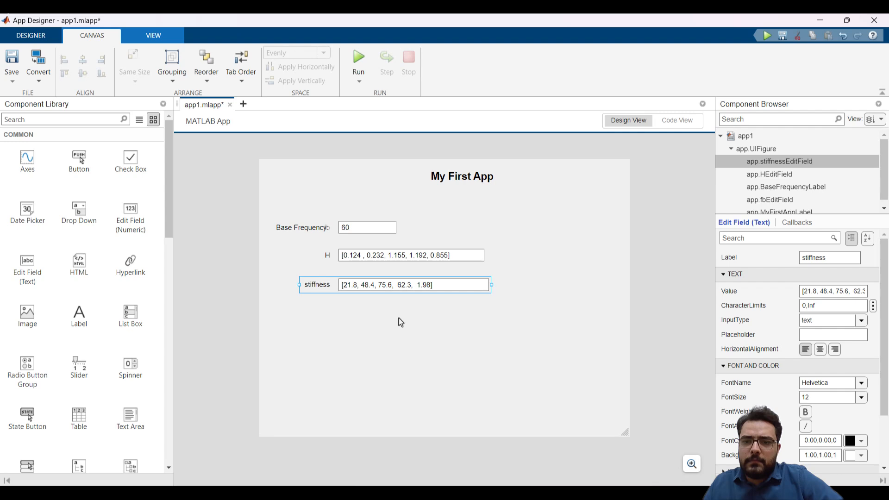
drag(455, 288, 455, 282)
click(466, 334)
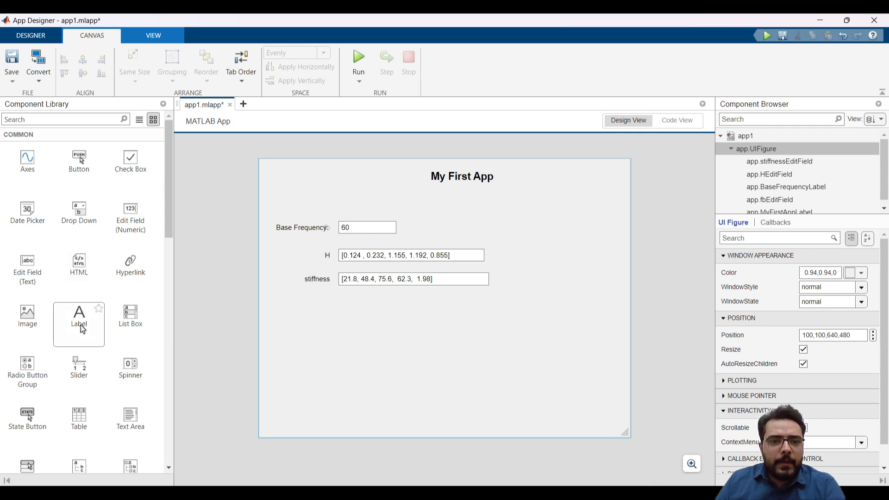
Place a state button with the text Start a short distance below the stiffness row, aligned with the edit fields
drag(28, 419, 383, 328)
click(441, 355)
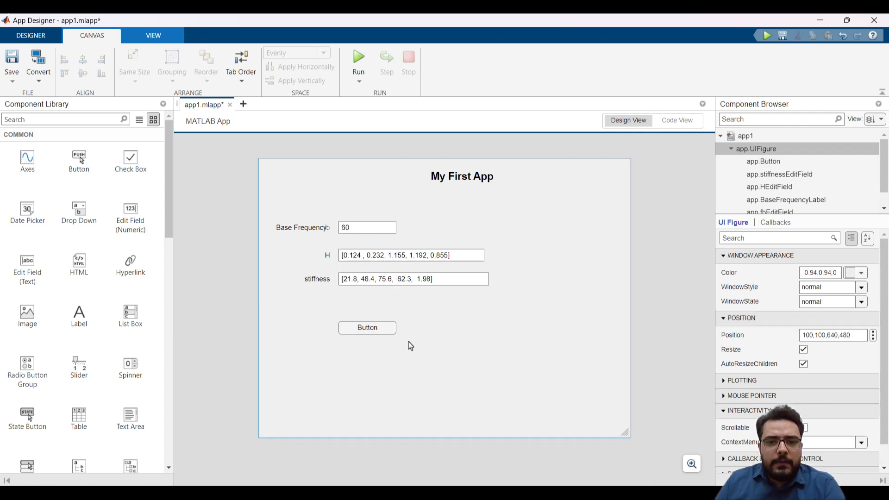
click(374, 332)
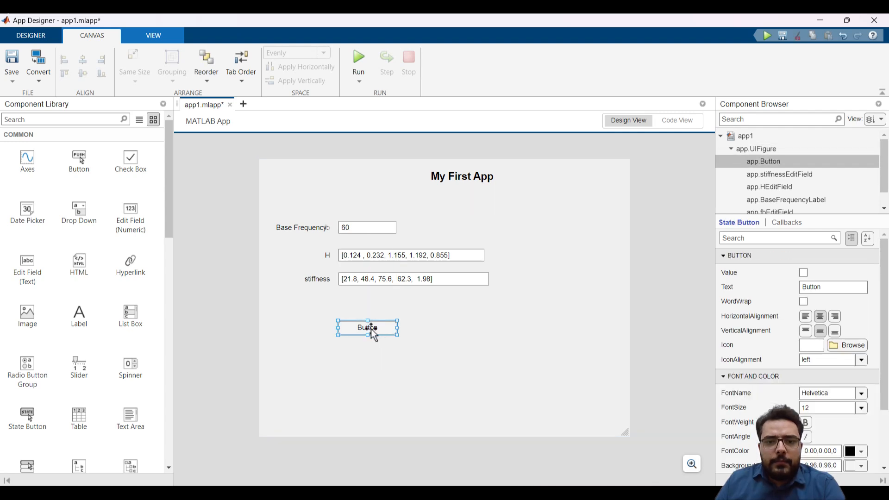
click(810, 289)
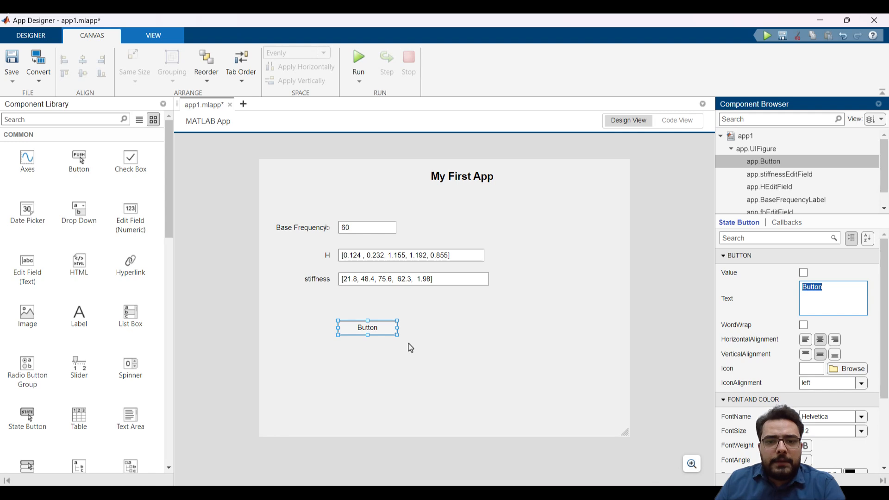
text(St)
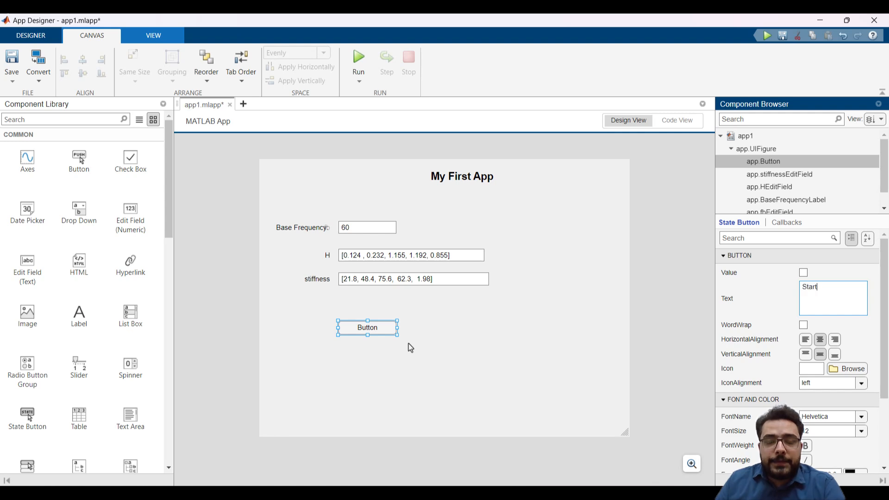
text(art)
key(Return)
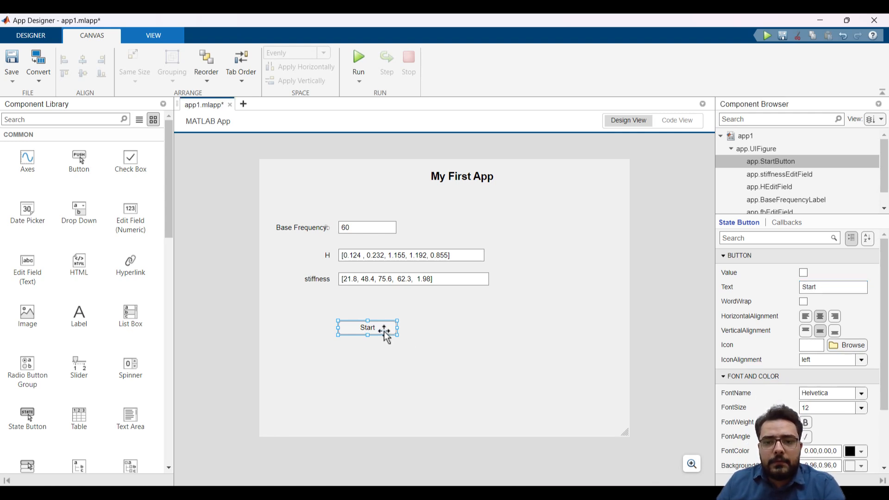
drag(385, 331, 383, 318)
click(467, 346)
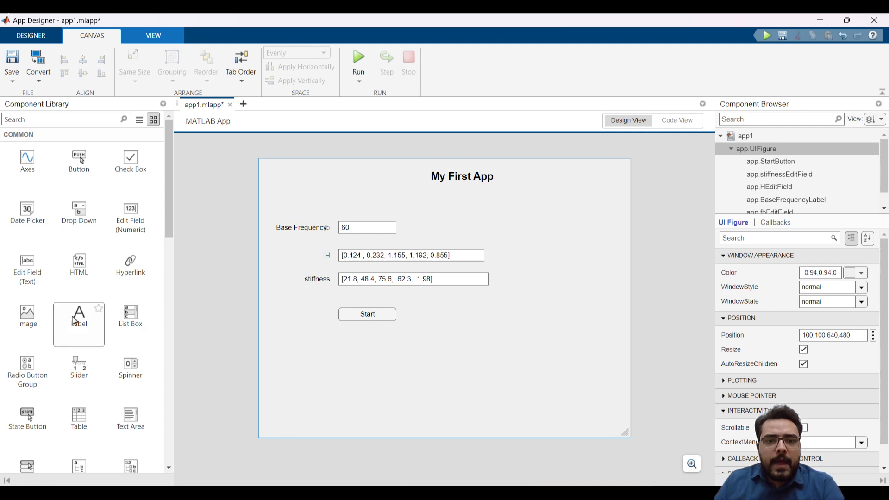
Place a label in the lower-right area of the canvas reading "Made by :" followed by the author's full name
drag(76, 319, 549, 383)
double_click(548, 385)
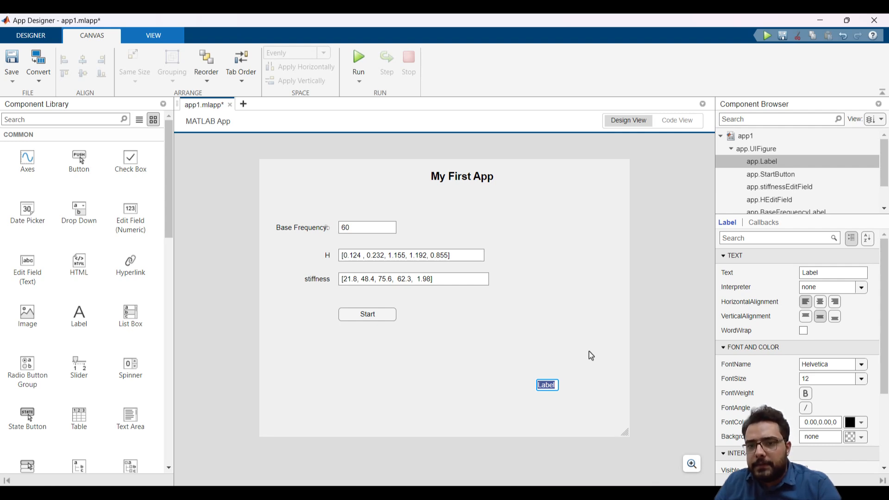
text(Made)
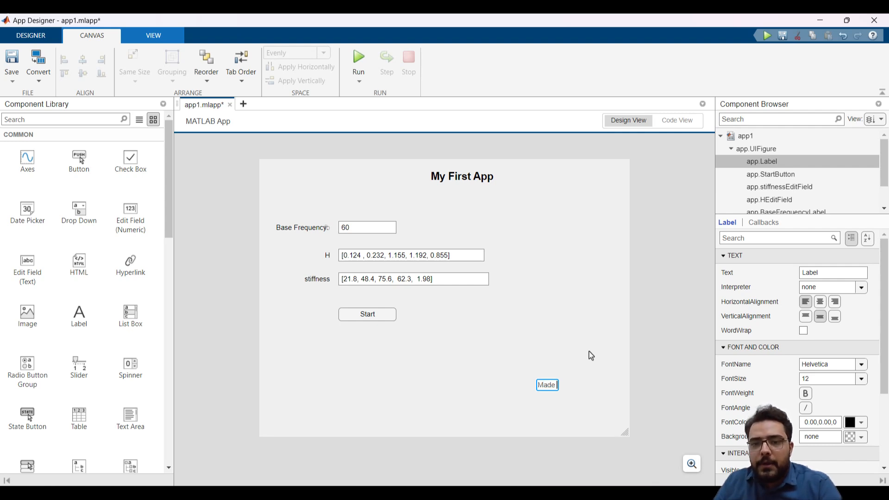
text( by)
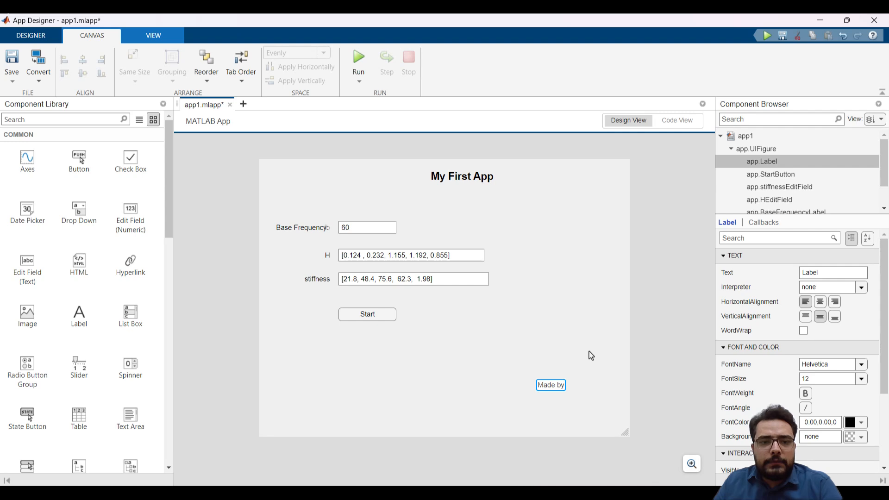
text( : Hamed)
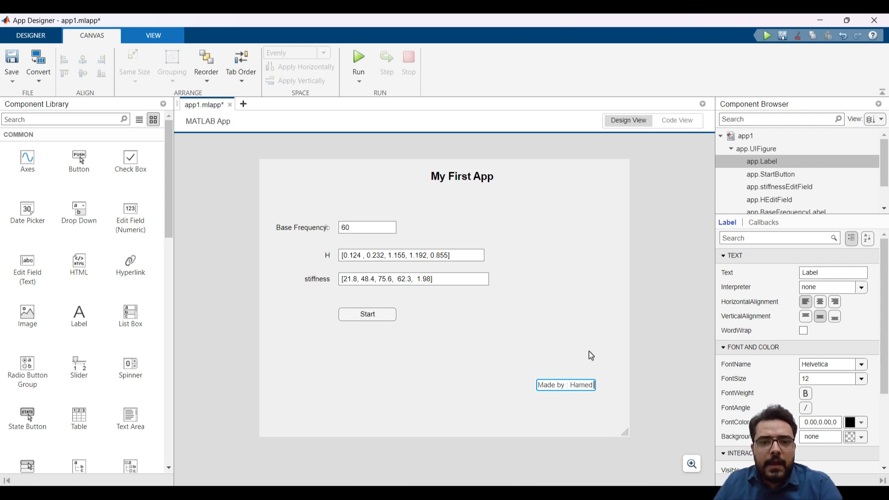
text( Naja)
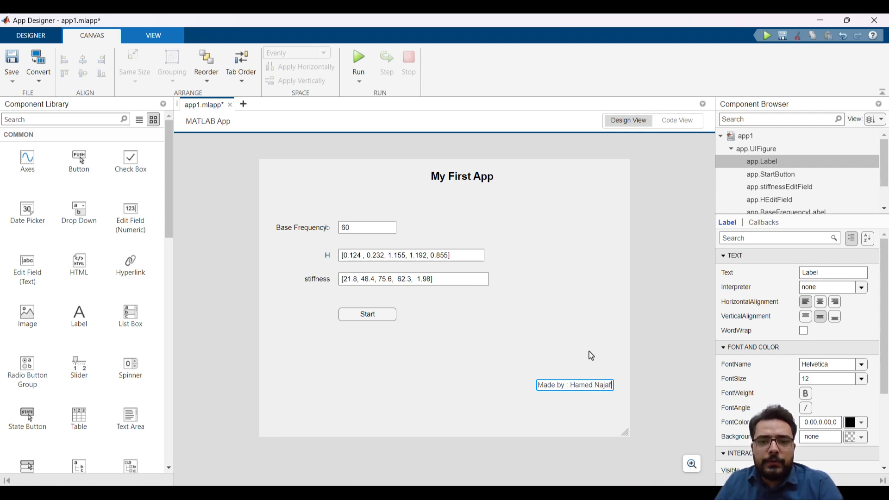
text(fi)
key(Return)
drag(596, 390, 570, 379)
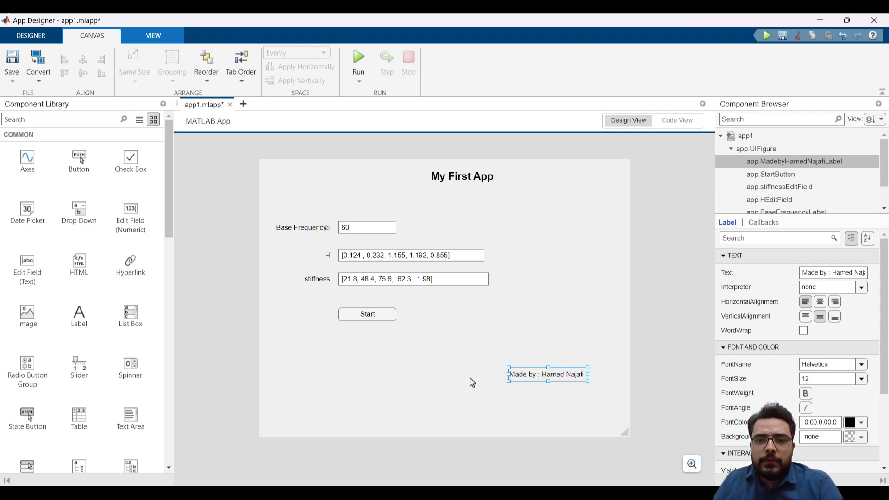
click(466, 380)
drag(117, 260, 549, 393)
click(482, 411)
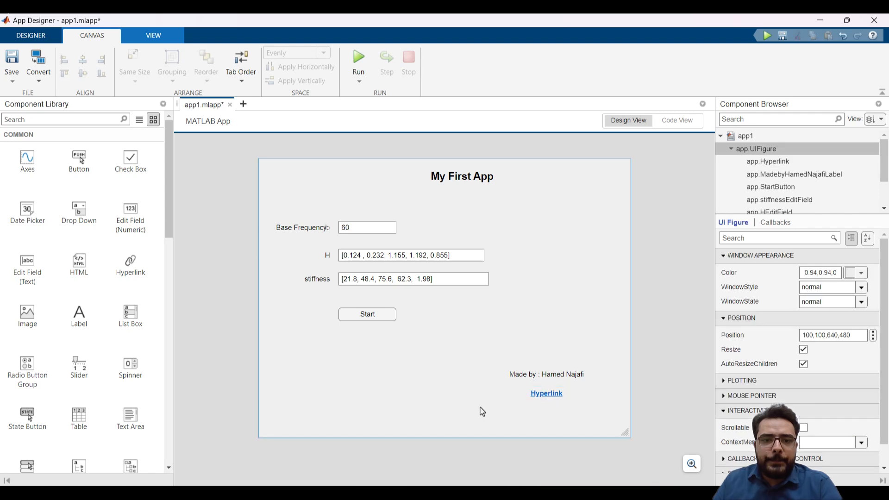
click(549, 397)
key(Delete)
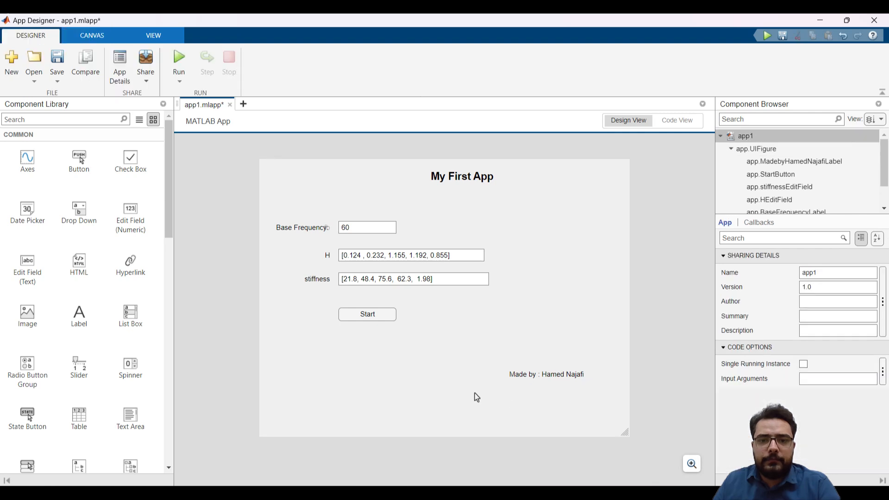
Shift the Start button to the right so it sits roughly centred beneath the H and stiffness text boxes
click(447, 352)
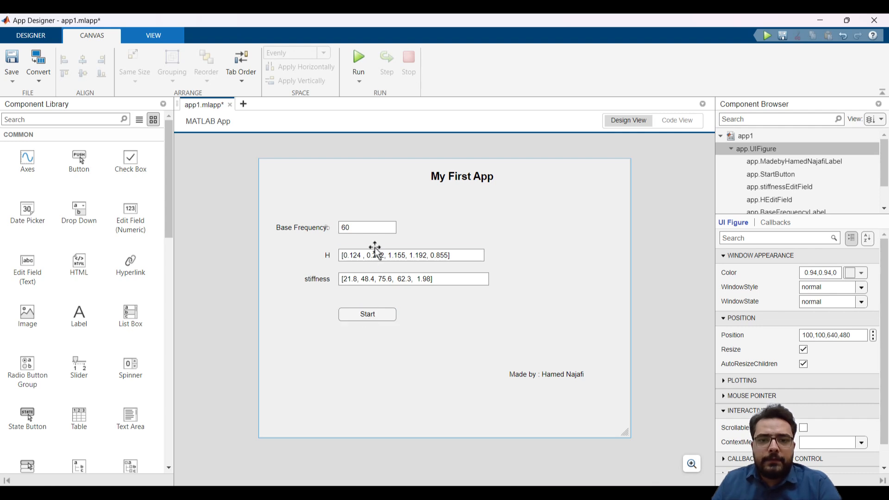
click(375, 227)
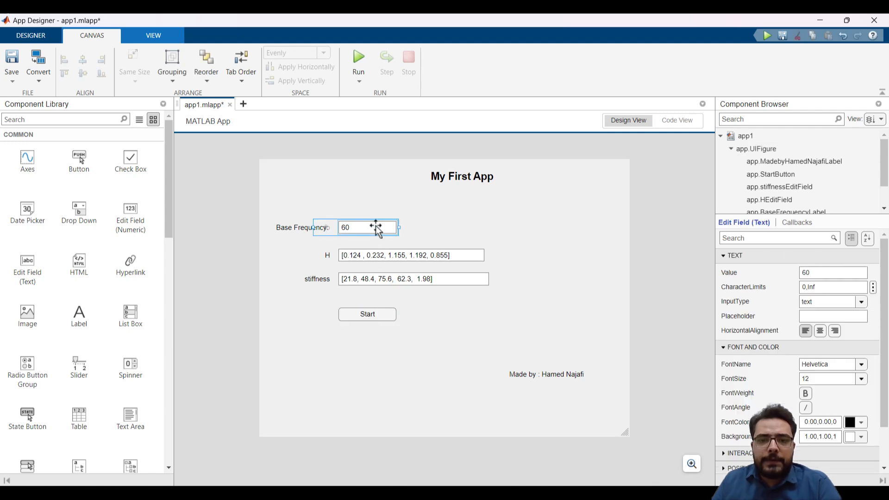
click(382, 313)
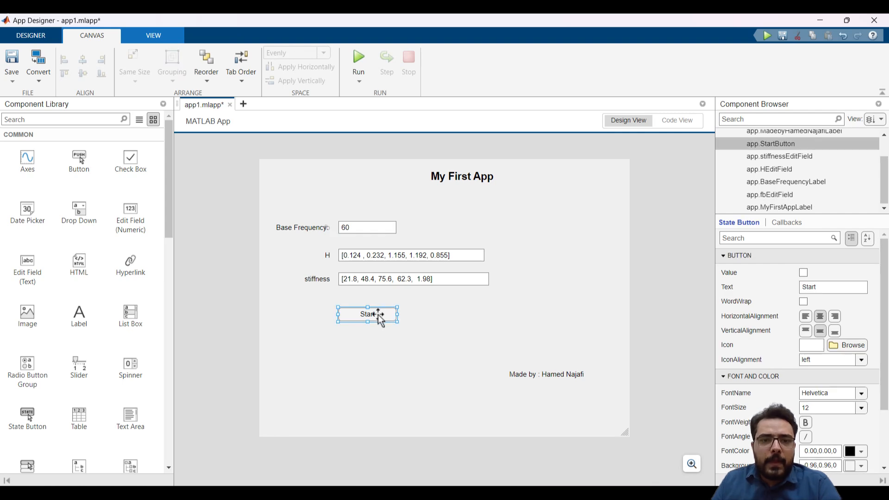
drag(379, 317, 436, 319)
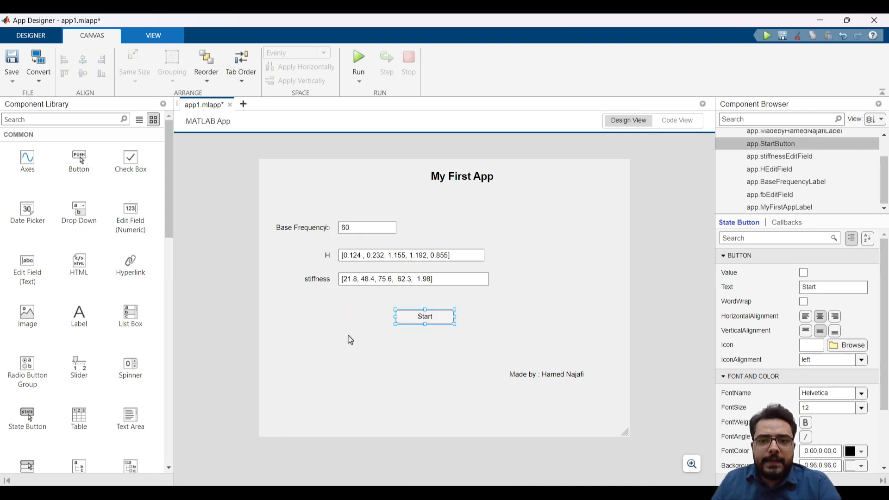
Enlarge the component list and check which component names belong to the base frequency, H and stiffness edit fields
click(350, 339)
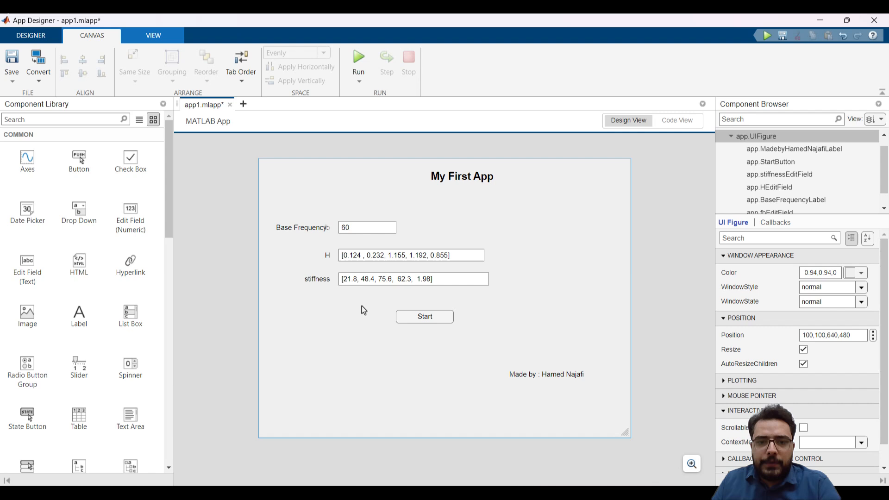
click(384, 236)
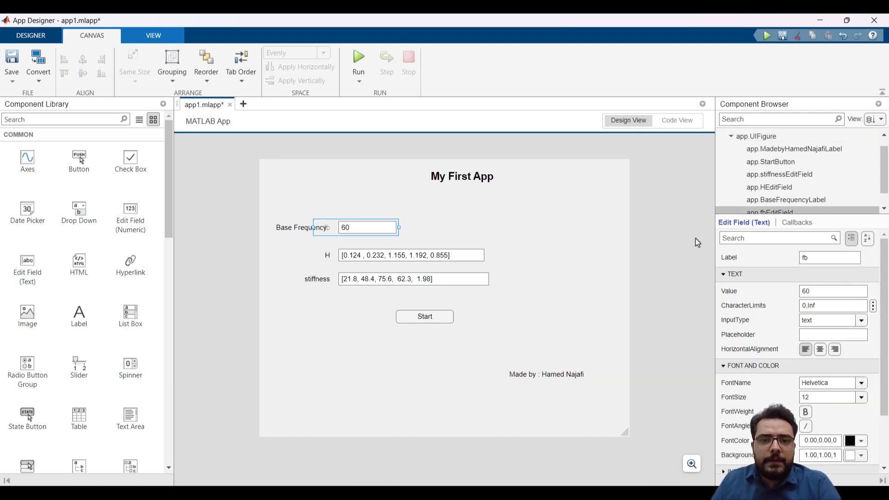
drag(785, 214, 784, 241)
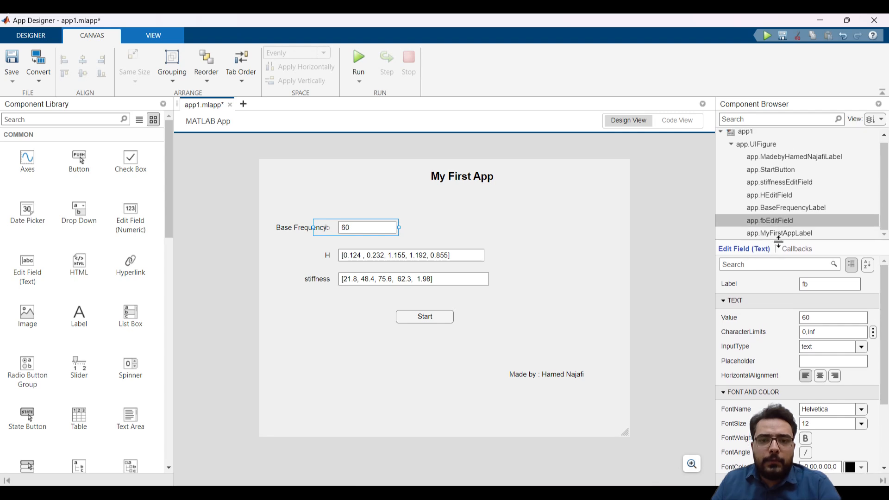
click(484, 256)
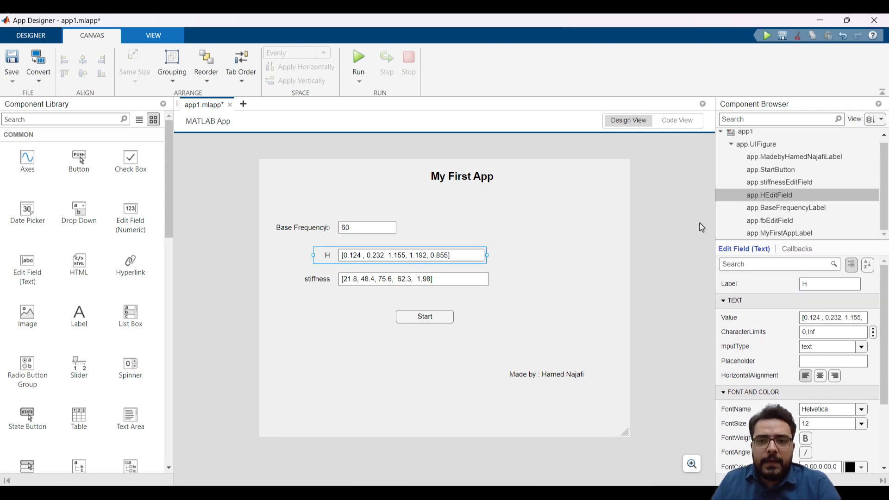
click(463, 279)
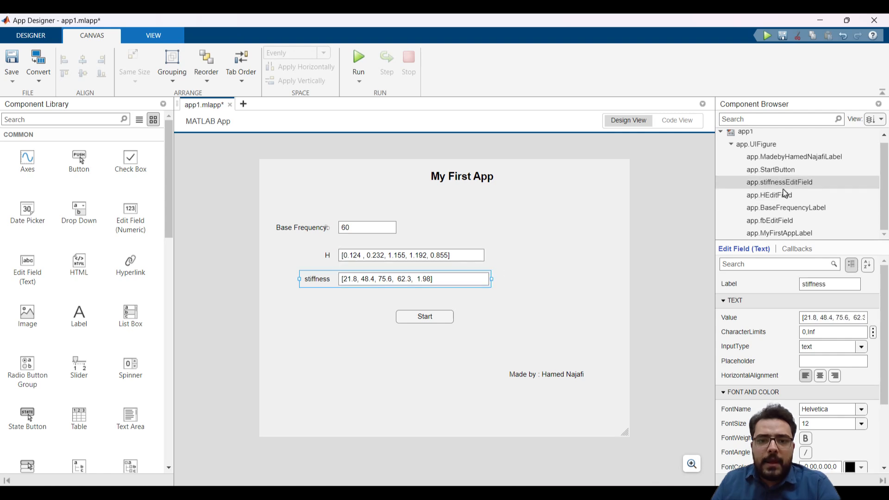
click(502, 313)
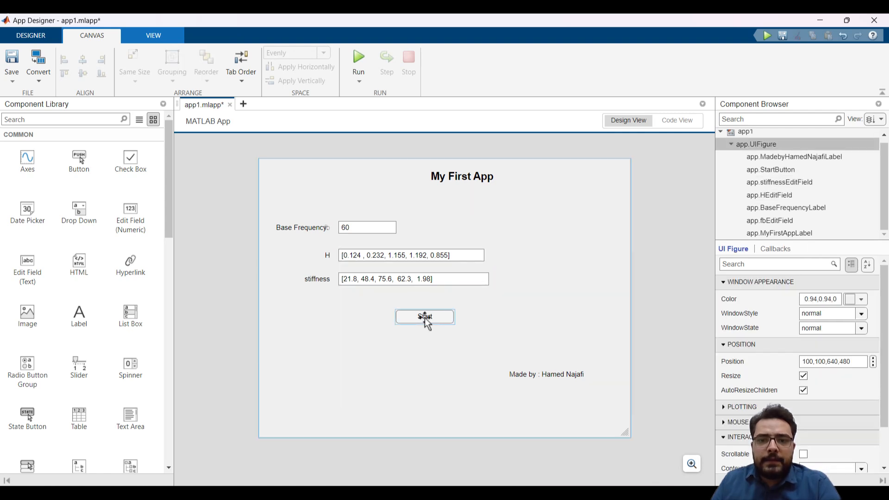
Add a ValueChangedFcn callback to the Start state button
click(424, 318)
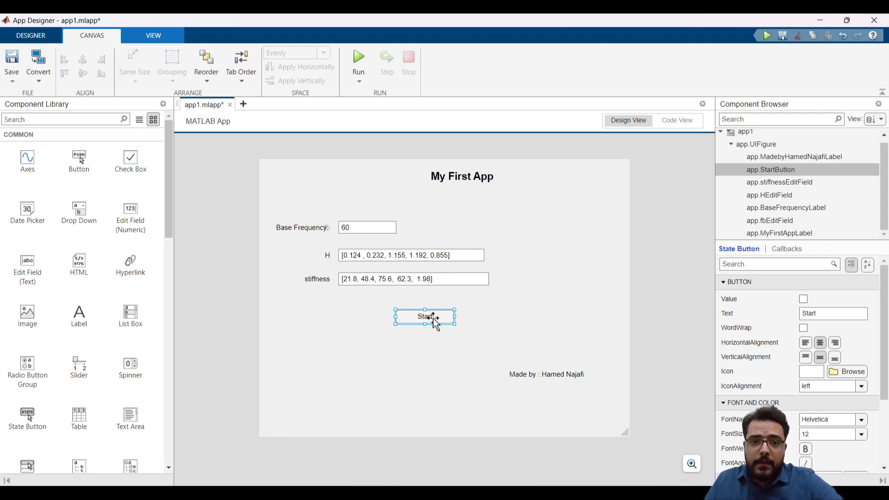
right_click(777, 175)
mouse_move(668, 343)
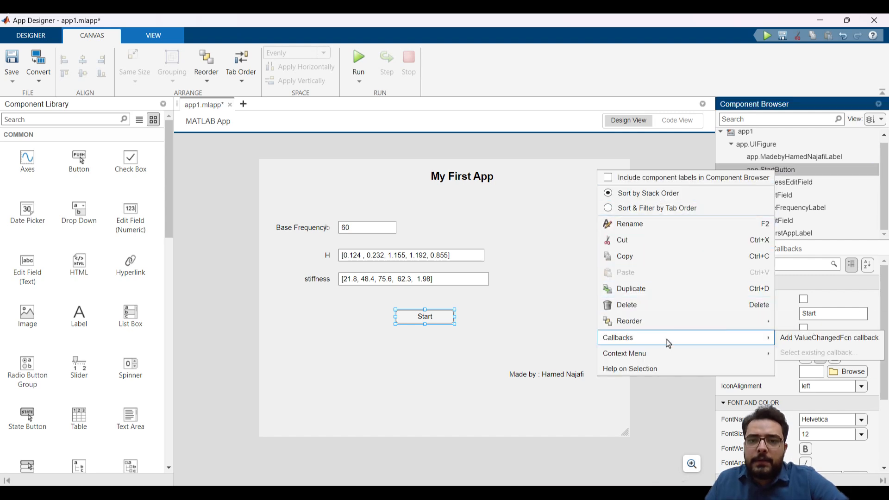
click(832, 347)
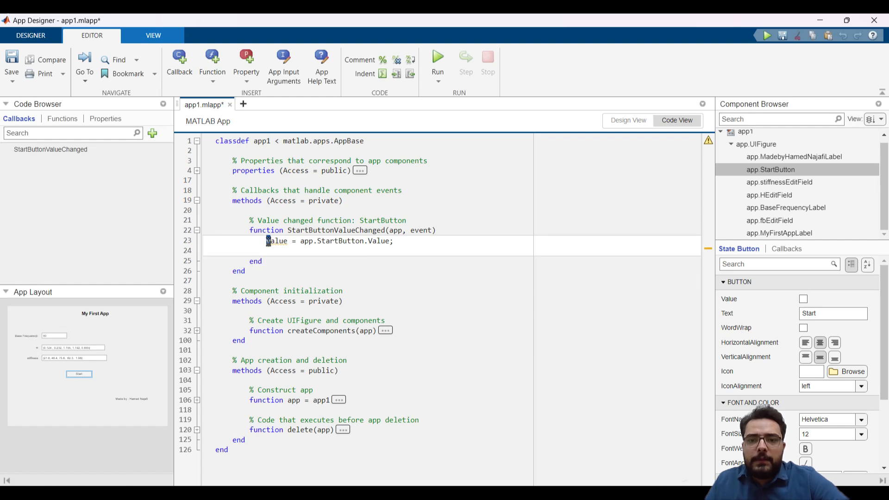
Delete the default value = app.StartButton.Value; line and the extra blank line from the StartButtonValueChanged callback
drag(268, 240, 395, 242)
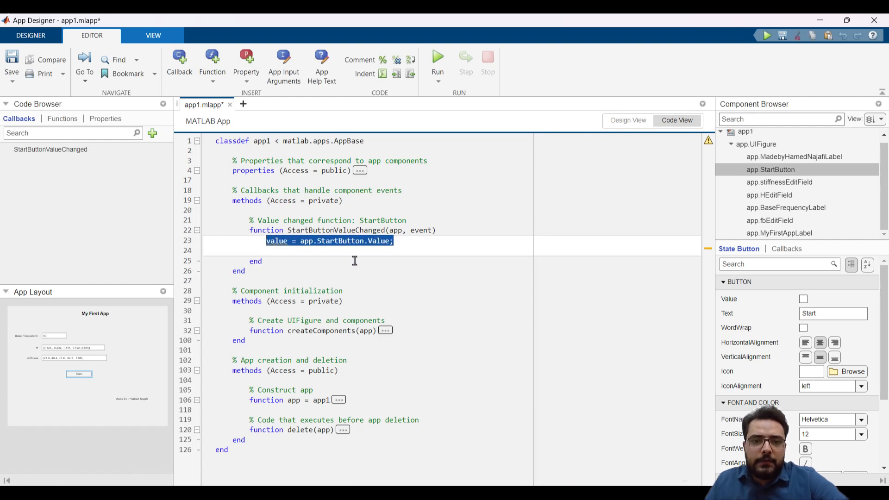
key(Delete)
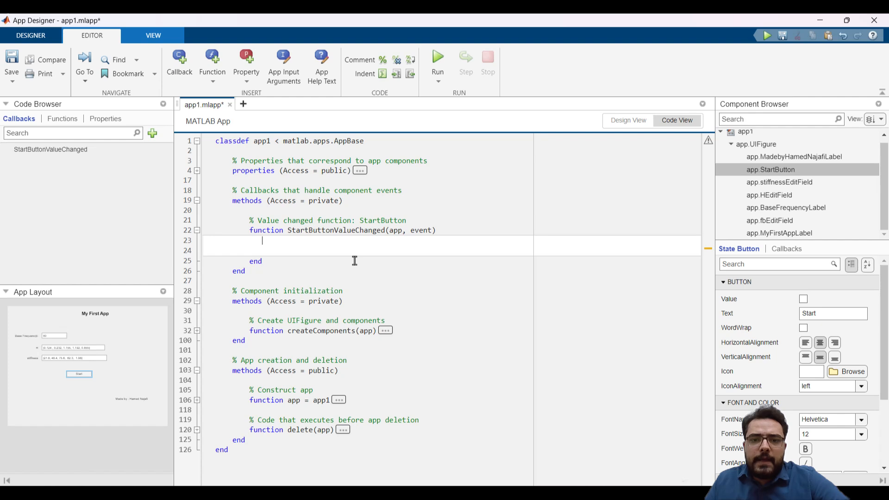
drag(301, 250, 200, 250)
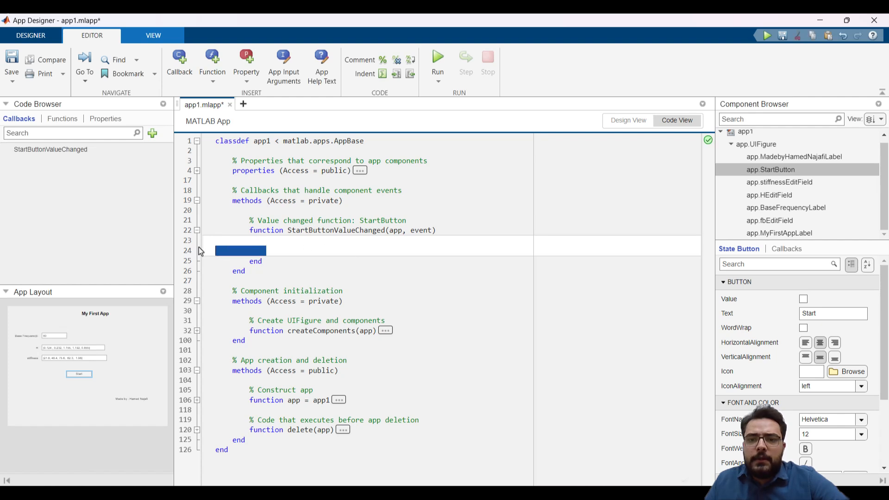
key(BackSpace)
key(BackSpace)
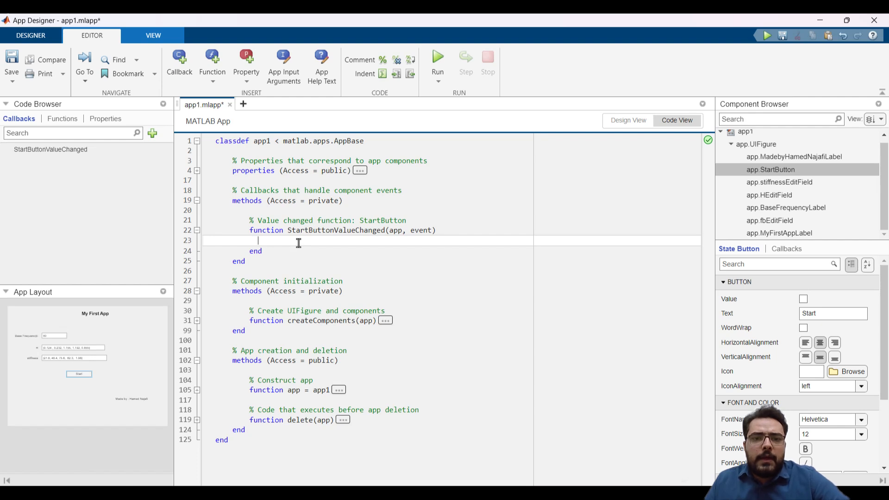
Return to the app layout and review the base frequency, H and stiffness edit fields that supply the function's inputs
click(618, 121)
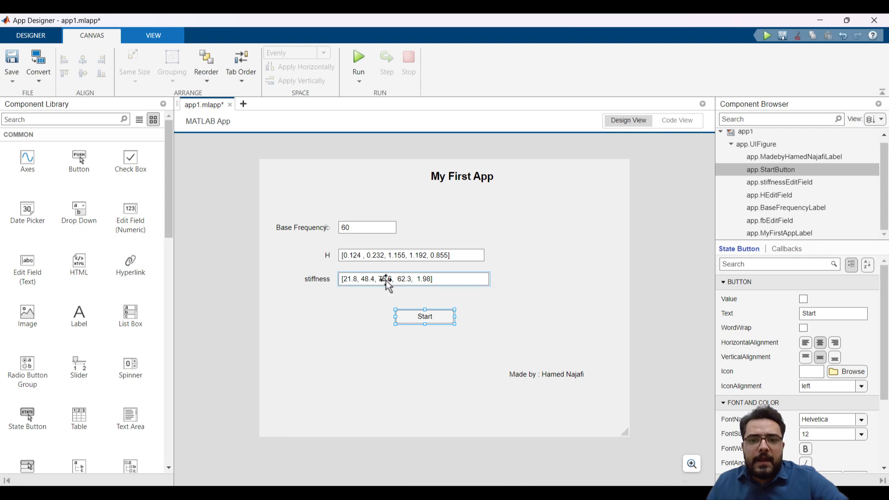
click(363, 226)
click(366, 256)
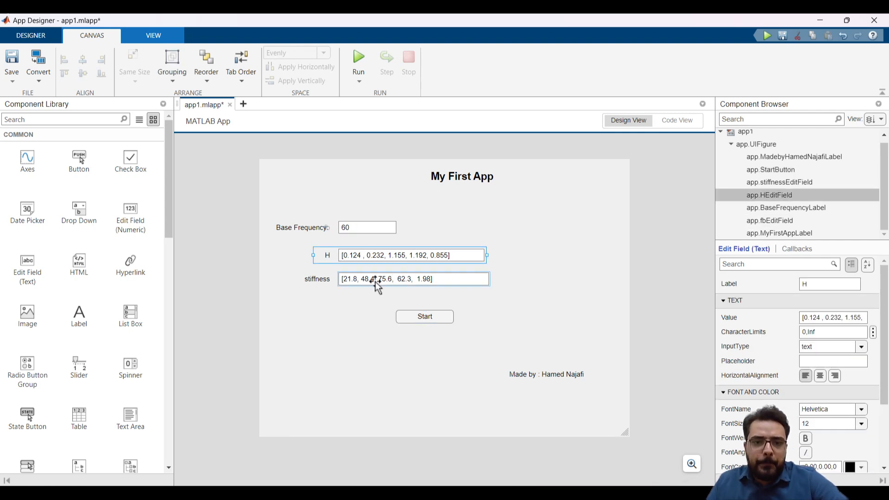
click(376, 281)
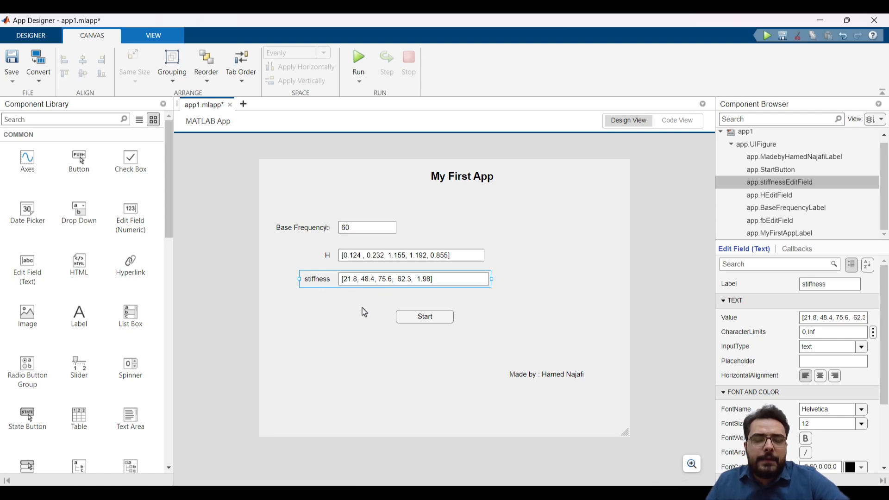
click(375, 255)
click(374, 228)
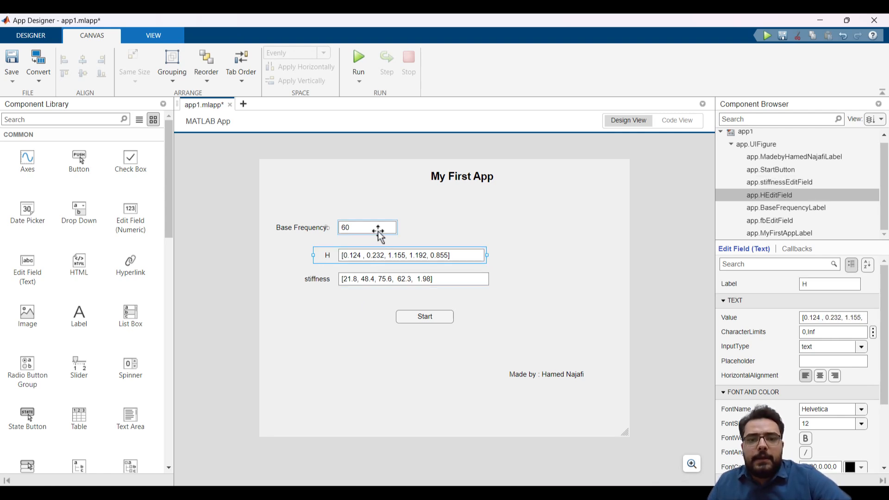
click(380, 256)
click(385, 280)
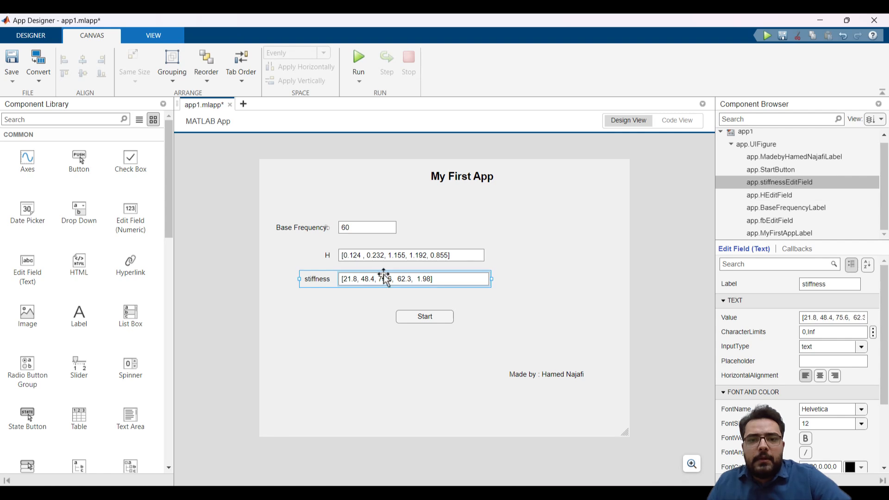
Return to the app's code and insert a private function template above the callbacks section
click(683, 122)
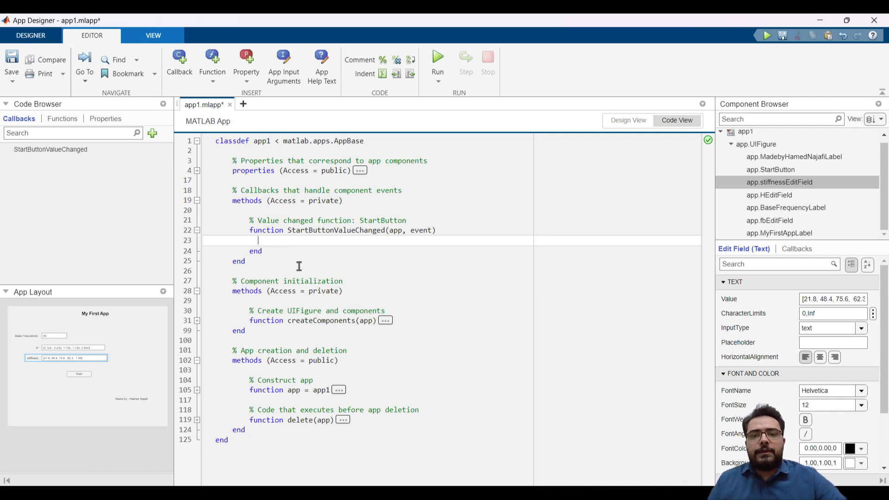
click(215, 82)
click(211, 100)
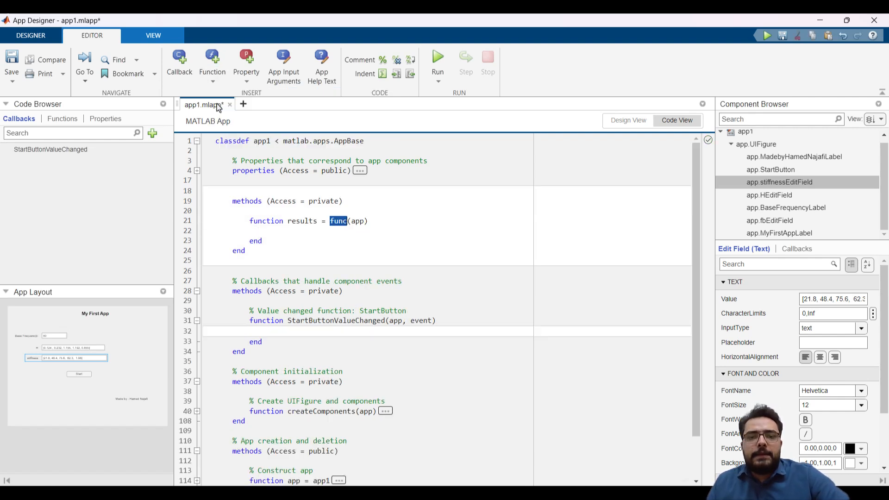
drag(277, 240, 250, 221)
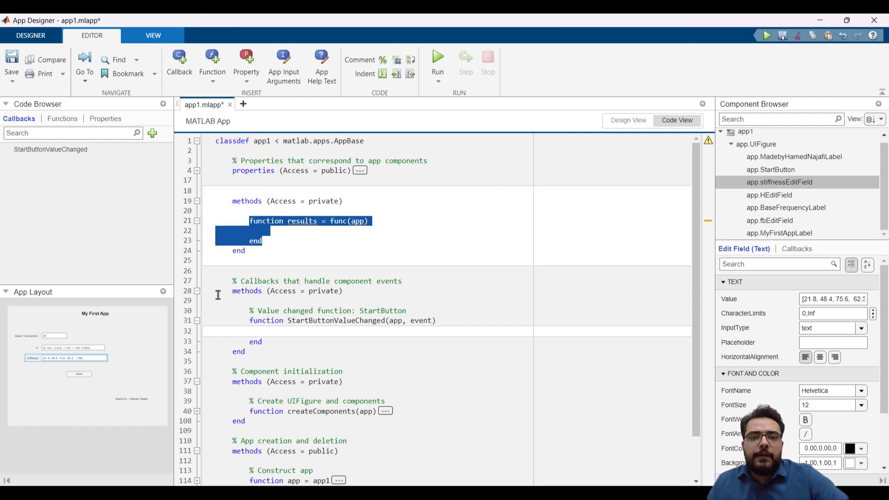
Switch to the torsional_analysis.m editor window and look through its code from beginning to end
mouse_move(140, 492)
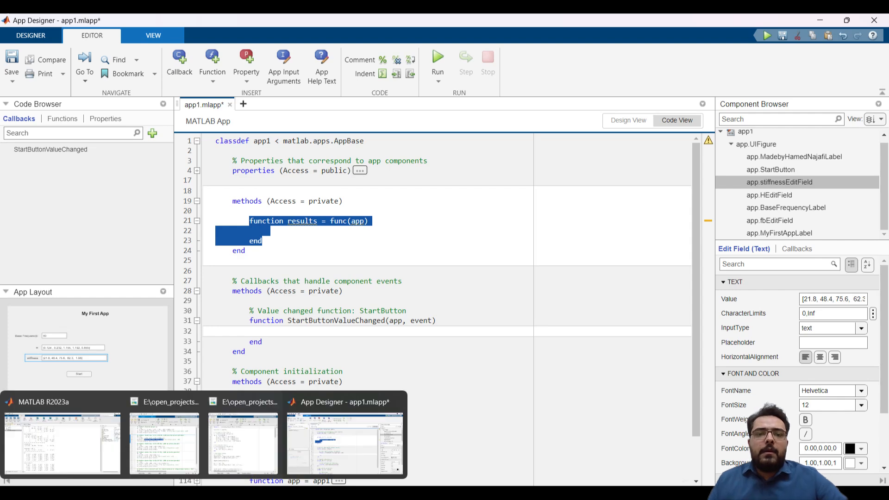
click(243, 442)
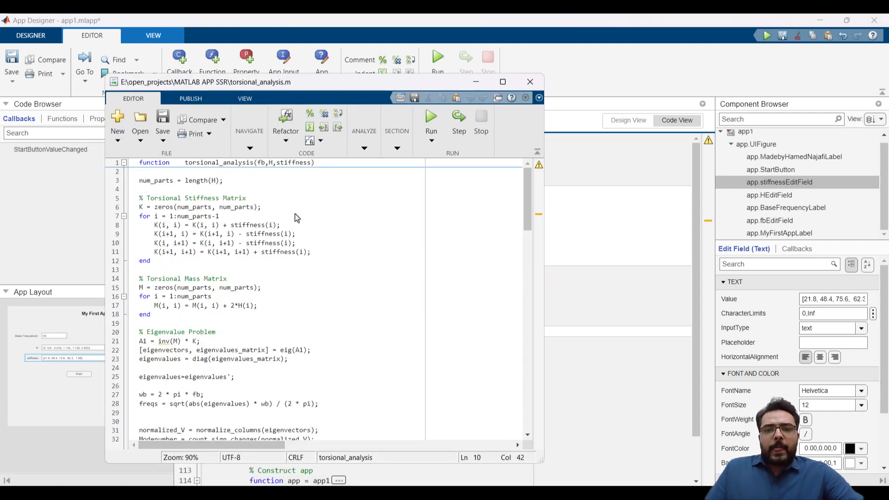
scroll(257, 208, down, 20)
scroll(262, 246, down, 2)
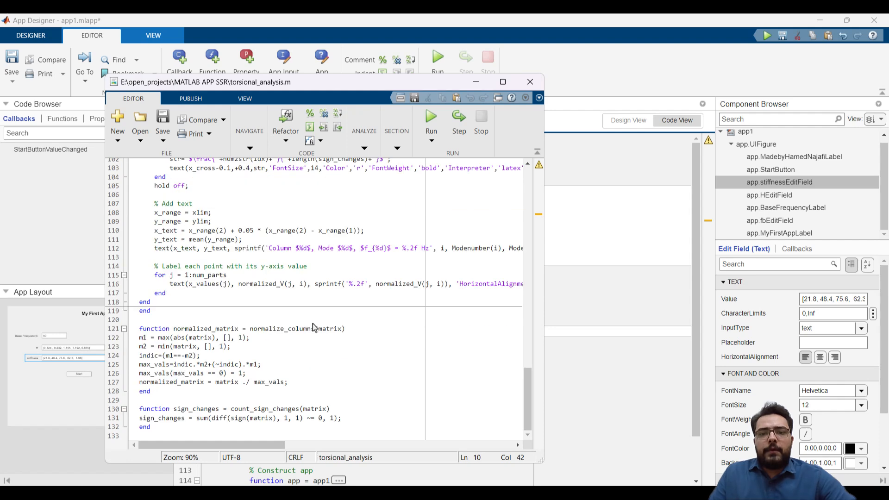
scroll(234, 248, up, 20)
scroll(234, 249, up, 10)
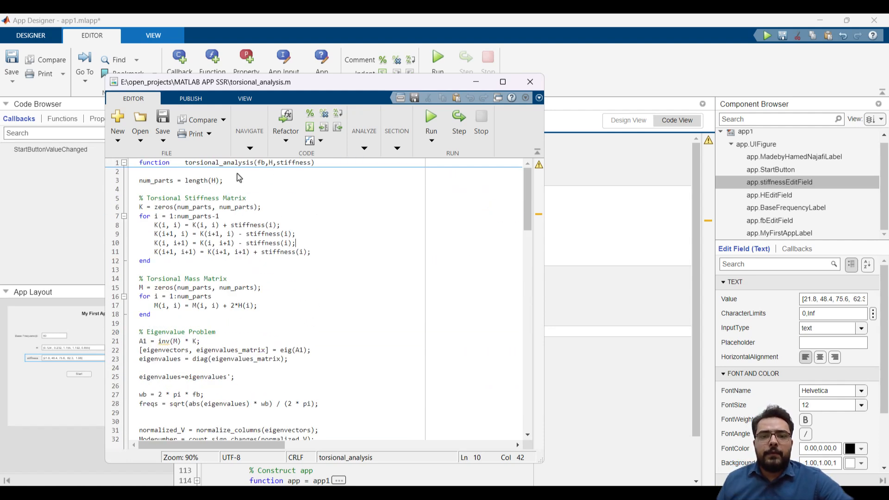
Fold and unfold the torsional_analysis, normalize_columns and count_sign_changes functions to examine how the file is structured
drag(302, 85, 321, 80)
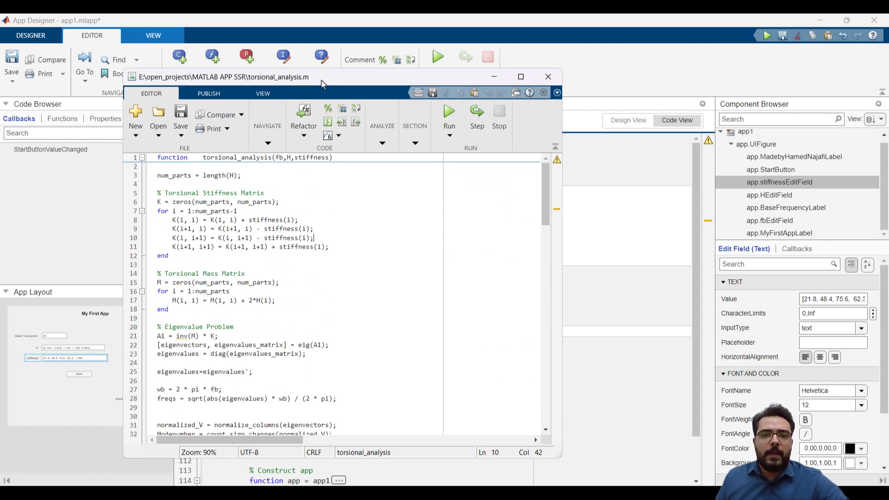
click(143, 157)
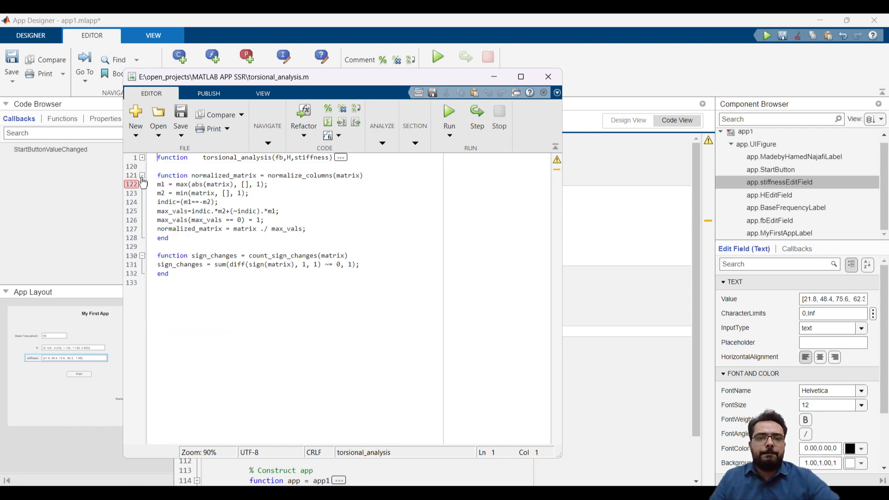
click(142, 176)
click(142, 193)
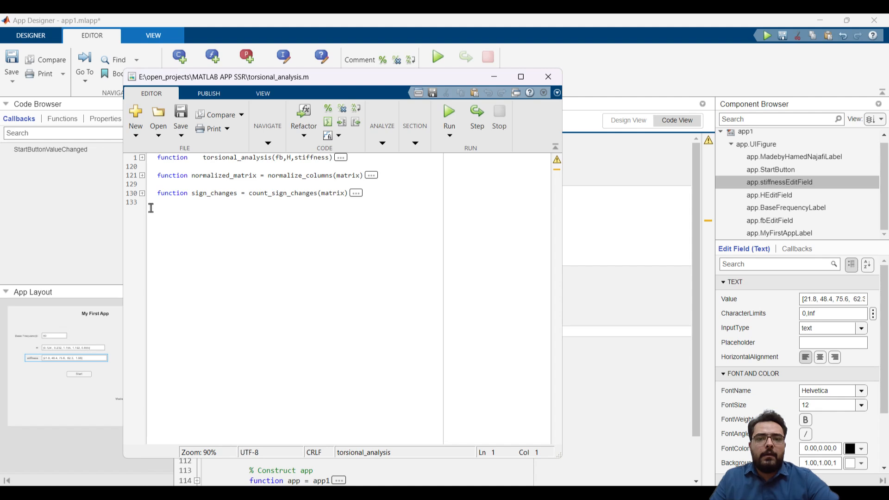
click(142, 193)
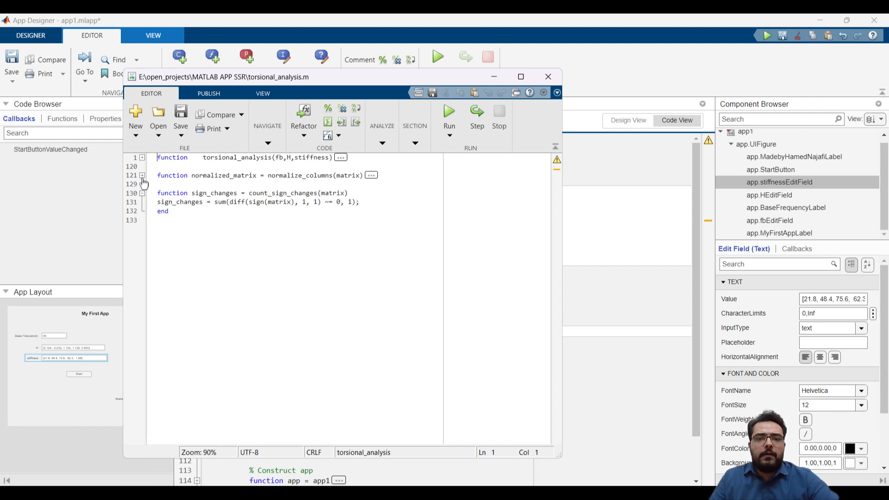
click(143, 176)
click(142, 157)
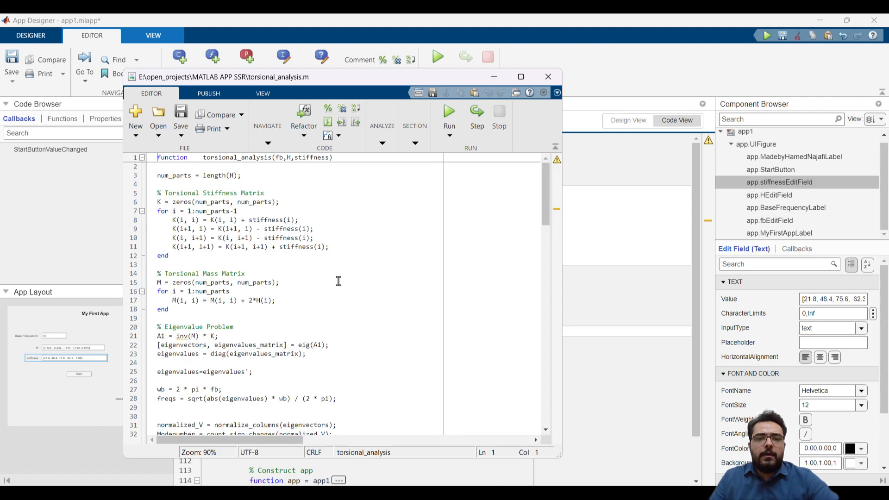
Copy the entire code of torsional_analysis.m and minimise its window to return to the app's code
key(ctrl+a)
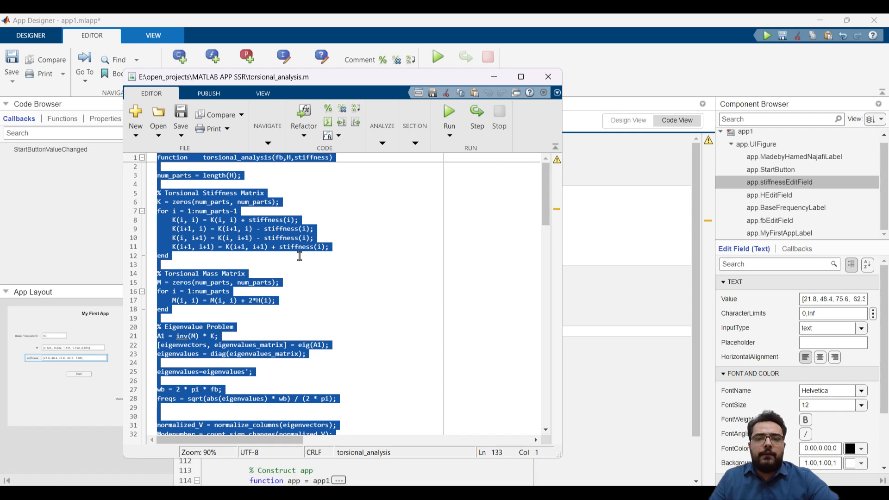
right_click(286, 241)
click(327, 315)
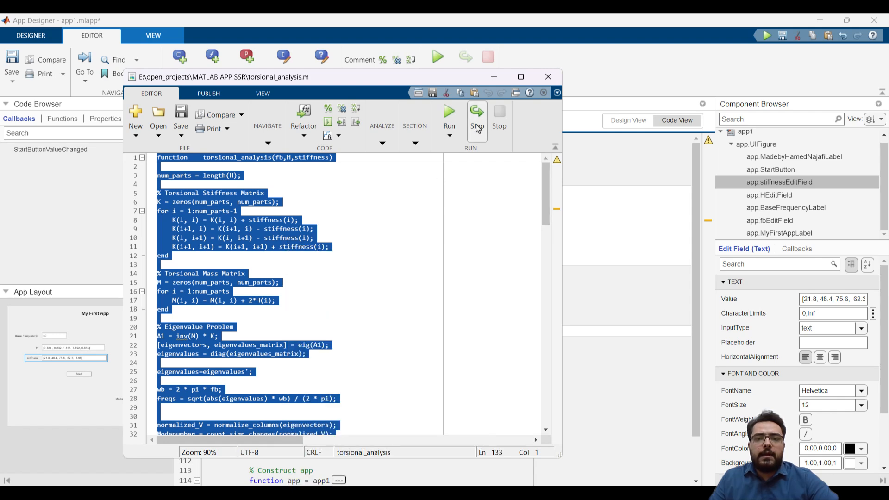
click(493, 77)
Delete the placeholder function results = func(app) and a surplus blank line from the new private methods block
click(297, 241)
drag(259, 238, 249, 221)
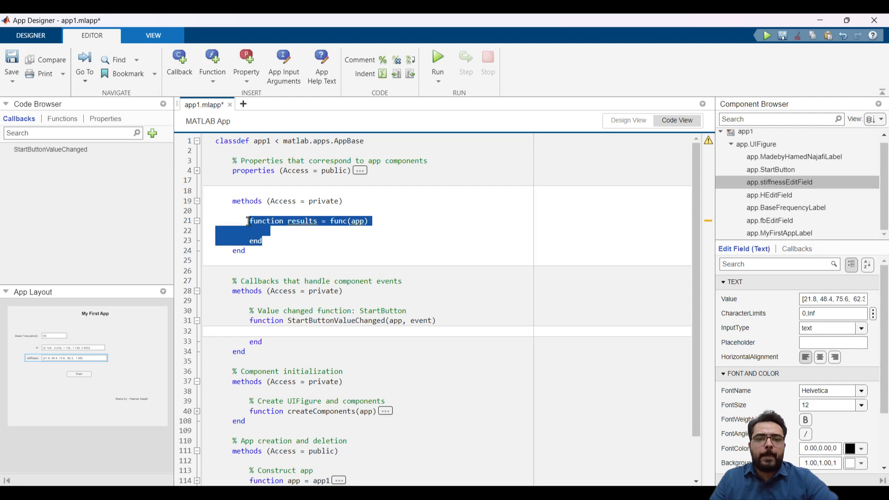
key(Delete)
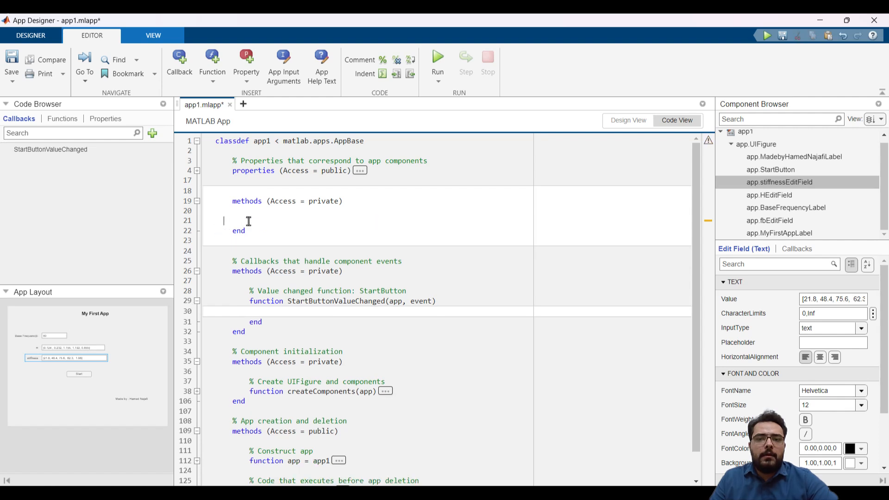
key(Delete)
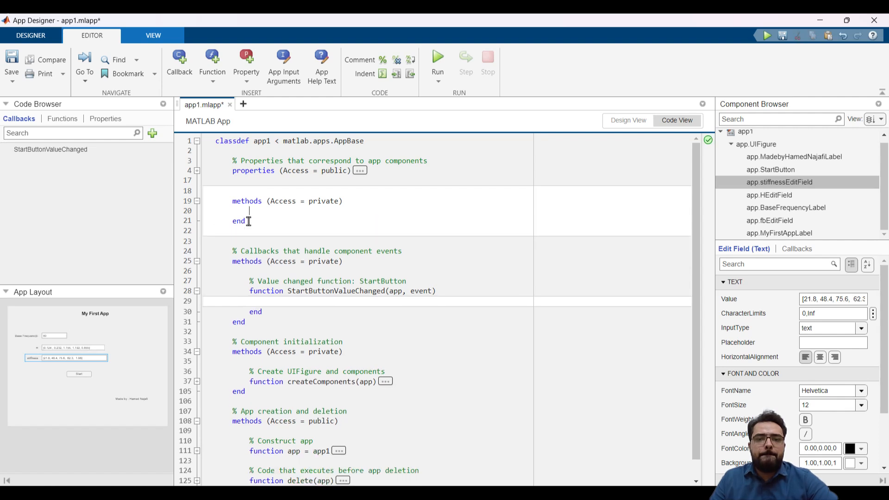
Paste the copied torsional_analysis code into the empty private methods block and auto-indent the entire app code
key(ctrl+v)
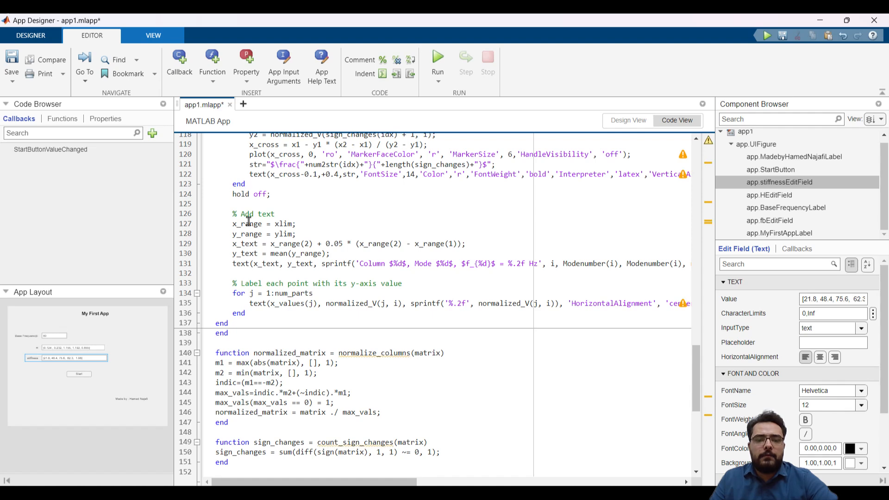
key(ctrl+a)
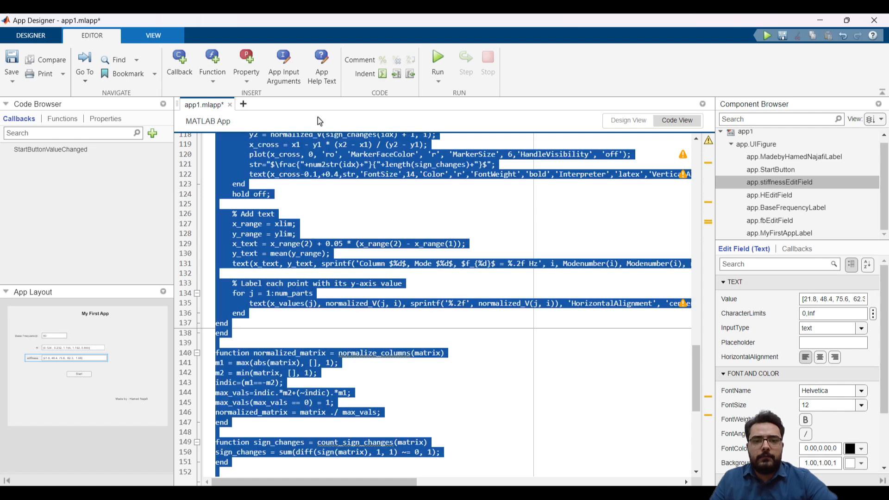
click(382, 73)
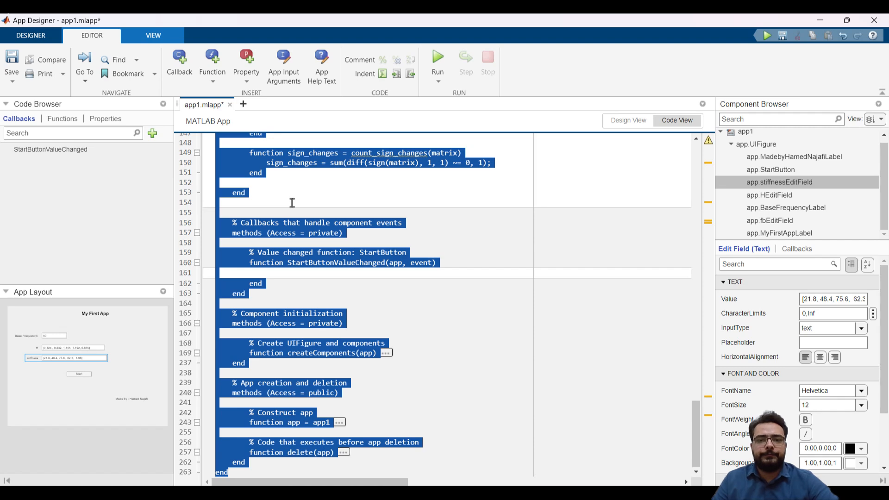
click(292, 202)
Fold the pasted torsional_analysis, normalize_columns and count_sign_changes functions to their header lines
scroll(292, 203, up, 20)
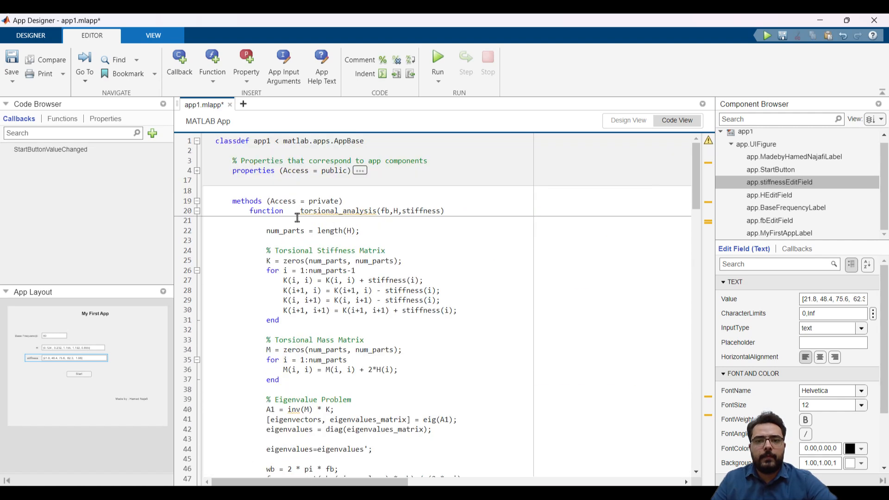
click(197, 211)
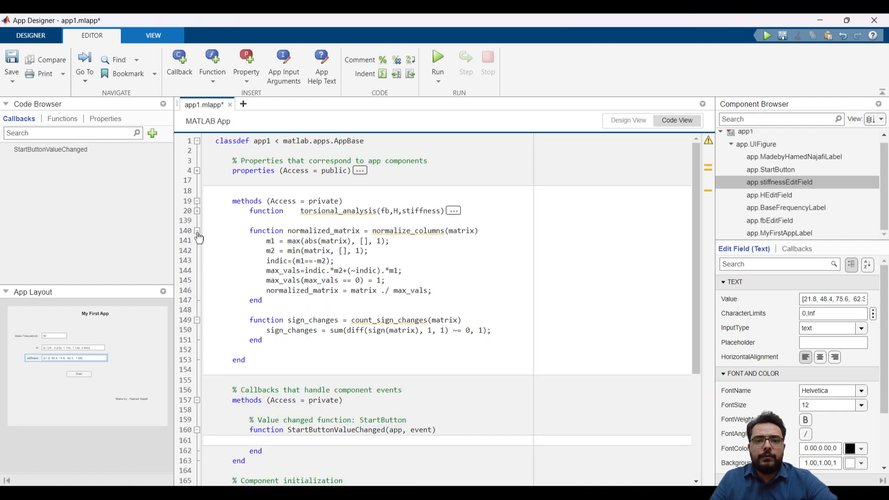
click(197, 231)
click(197, 250)
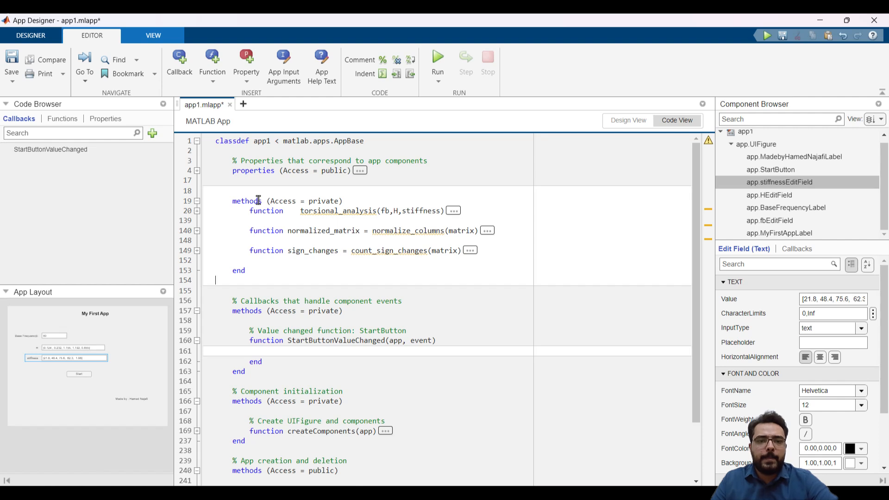
Add app as the first input argument of the torsional_analysis function, before fb
click(281, 252)
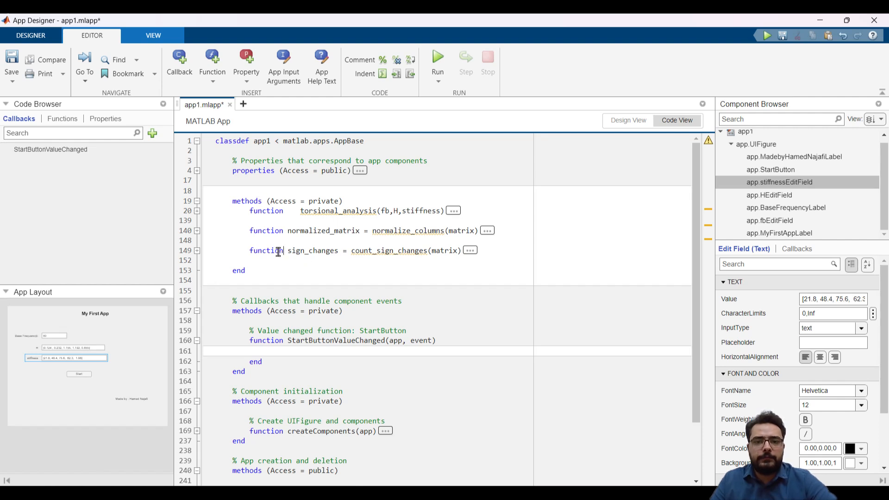
click(281, 233)
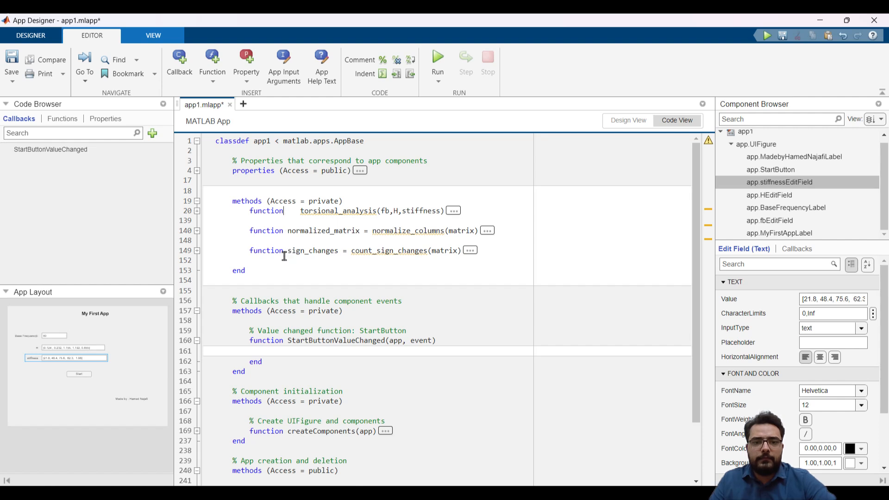
mouse_move(355, 217)
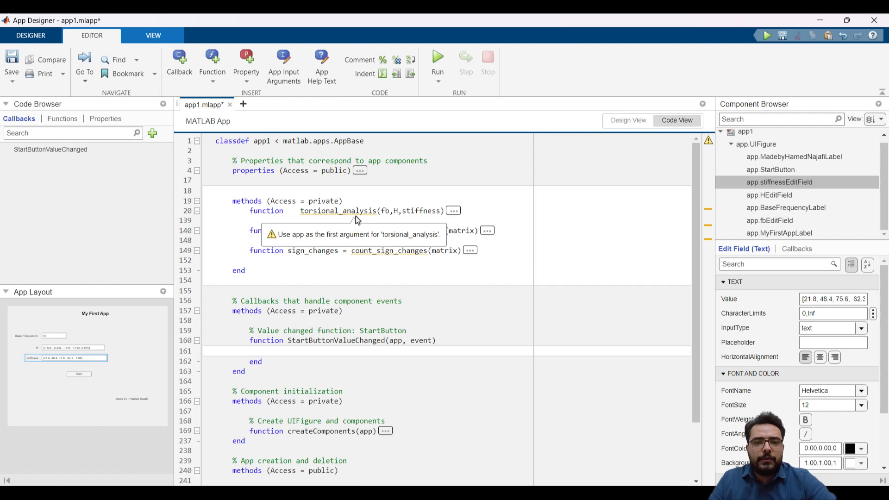
click(383, 214)
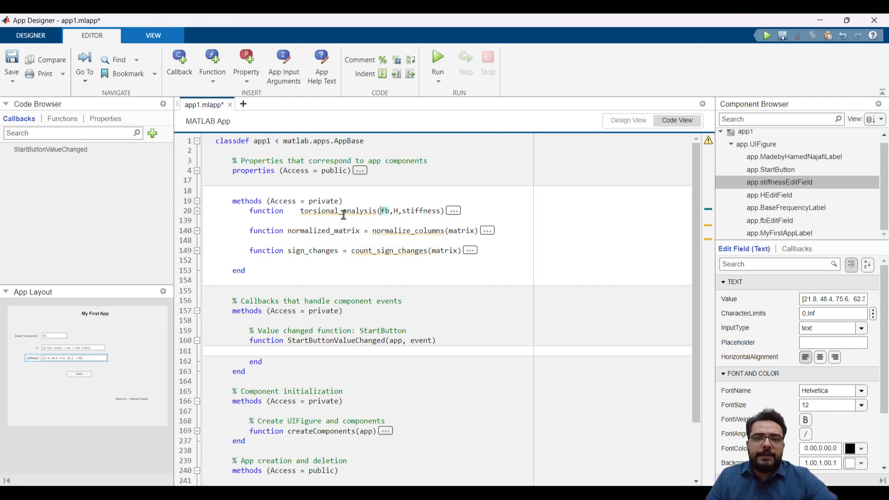
mouse_move(343, 214)
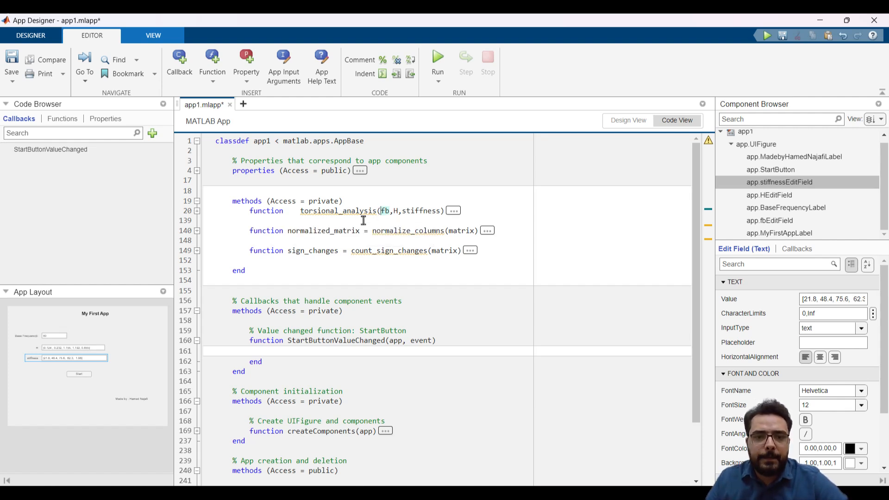
text(app,)
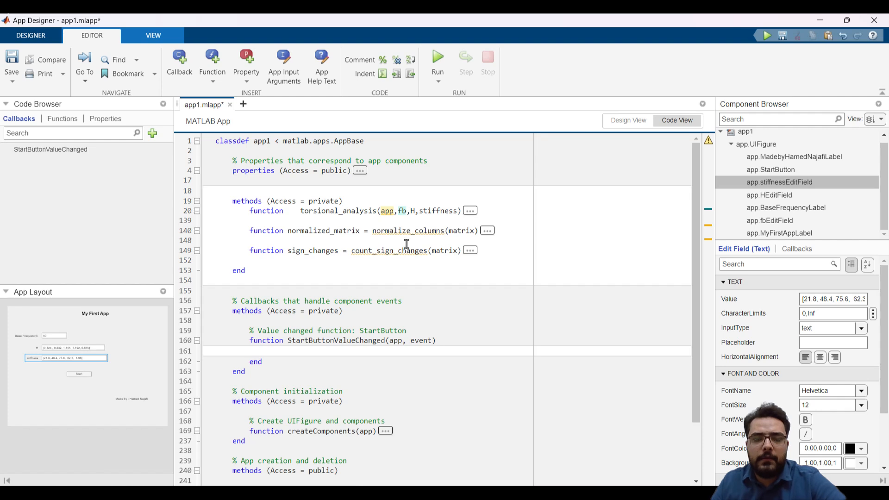
Add app as the first input argument of the normalize_columns and count_sign_changes functions, before matrix
click(451, 231)
mouse_move(437, 233)
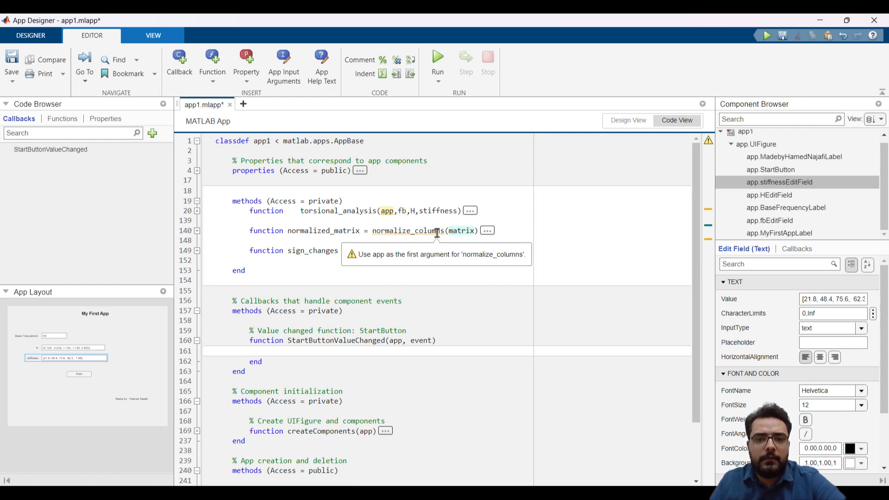
text(app,)
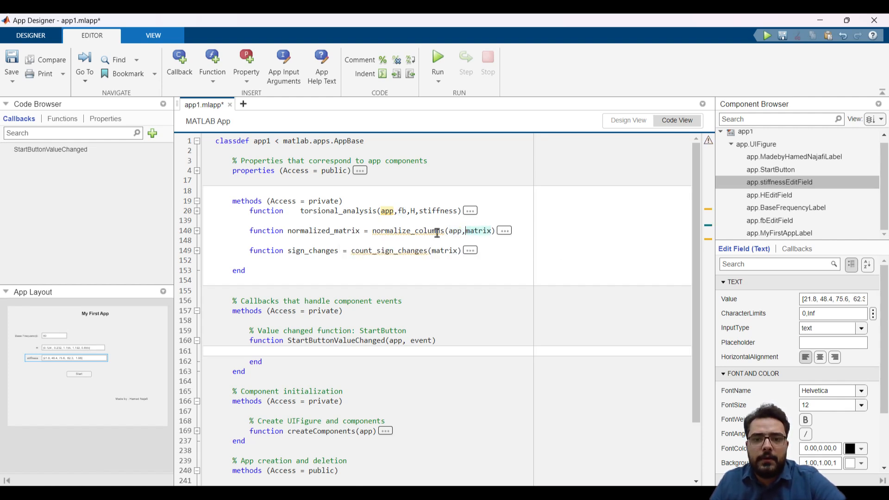
click(432, 251)
text(a)
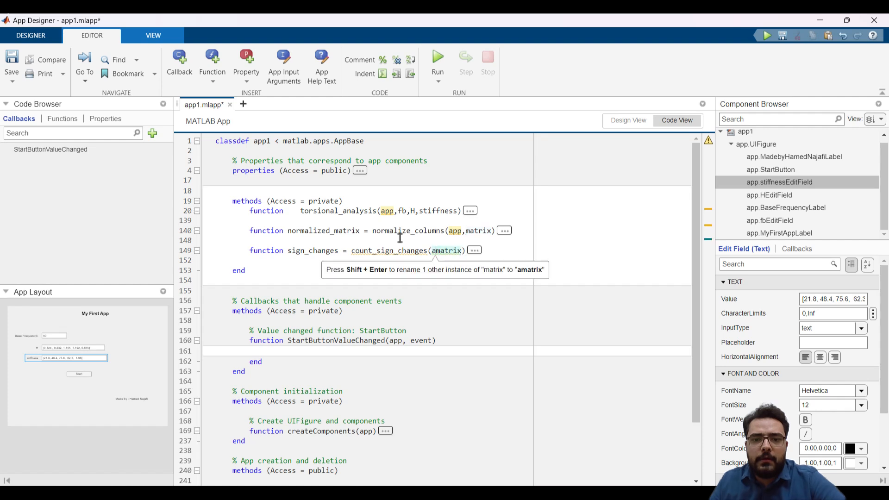
text(pp,)
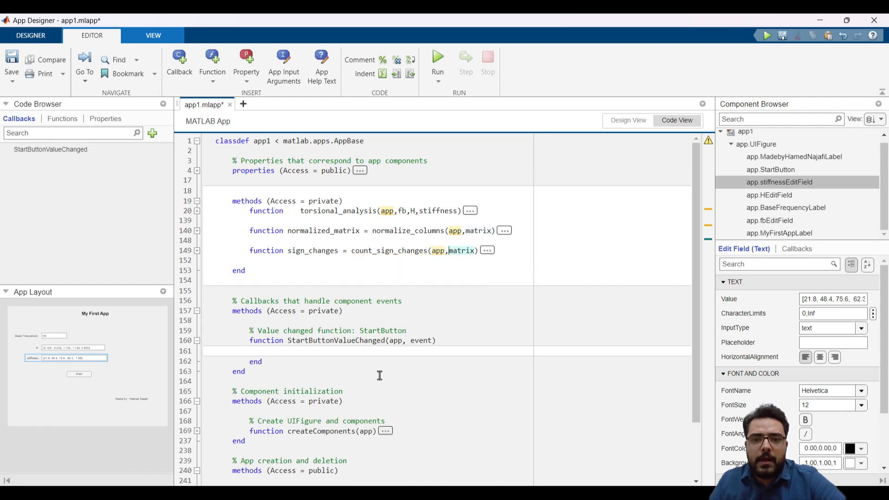
Begin an indented assignment fb= on the empty line inside the StartButtonValueChanged callback
click(341, 352)
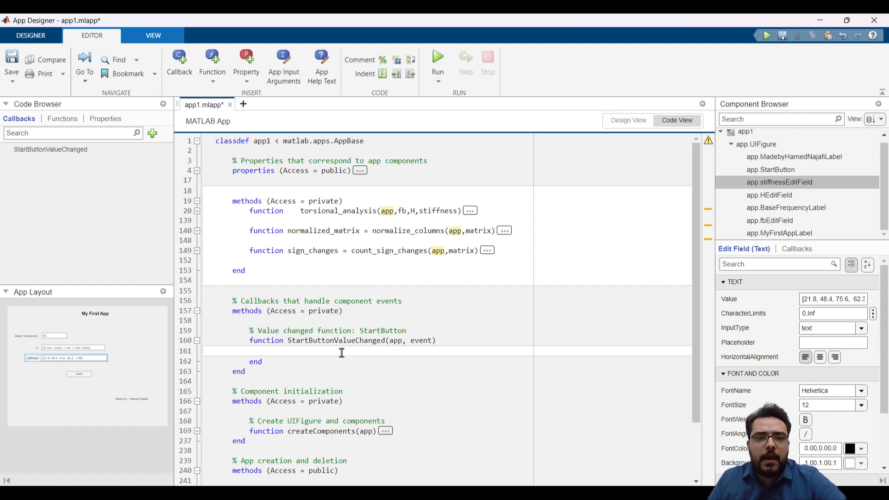
scroll(342, 353, down, 2)
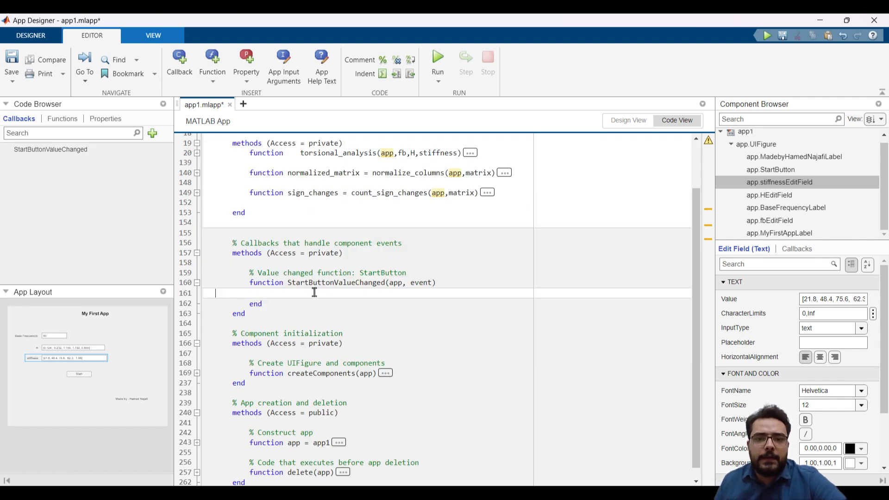
key(Tab)
key(Tab)
key(Tab)
key(Tab)
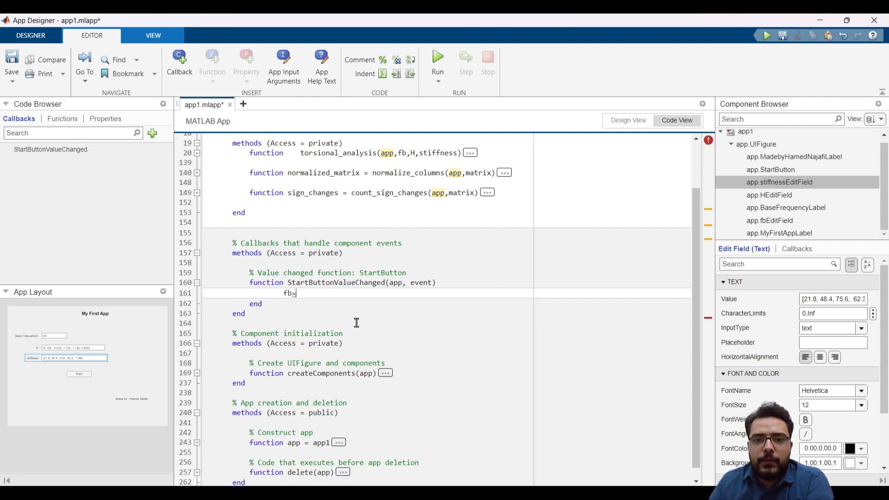
Look up the component name of the Base Frequency edit field in the app design and return to the code
click(629, 121)
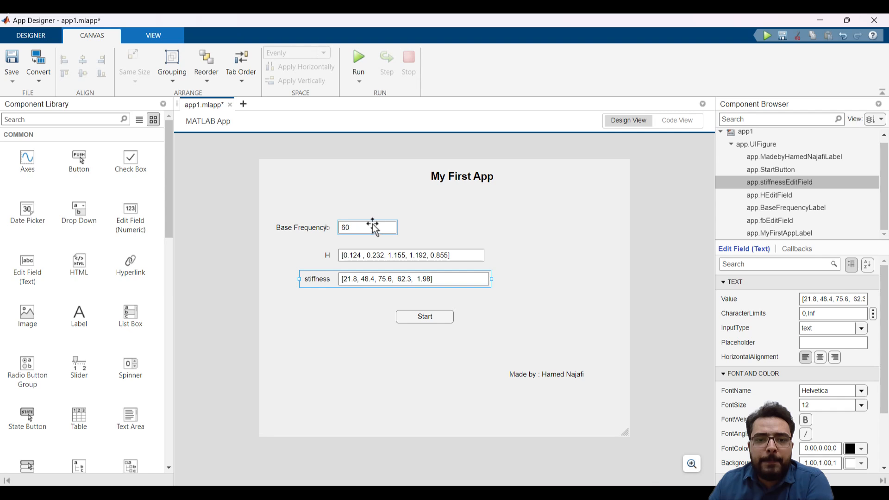
click(677, 121)
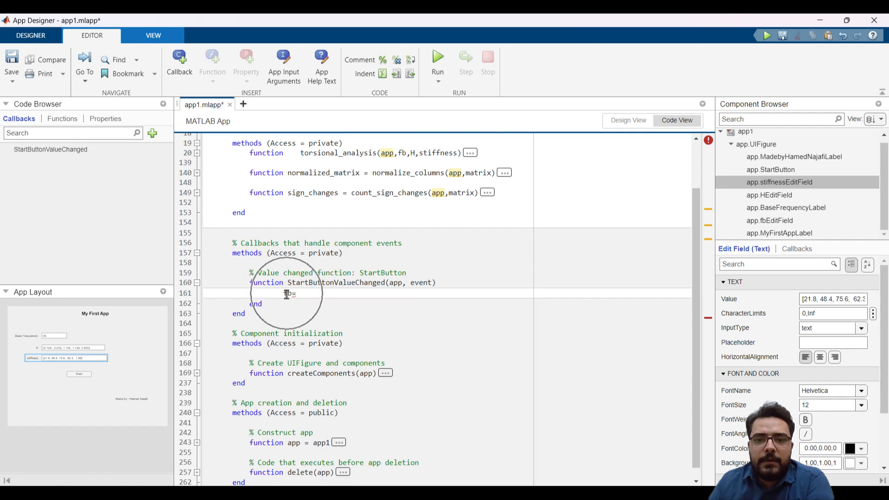
click(629, 120)
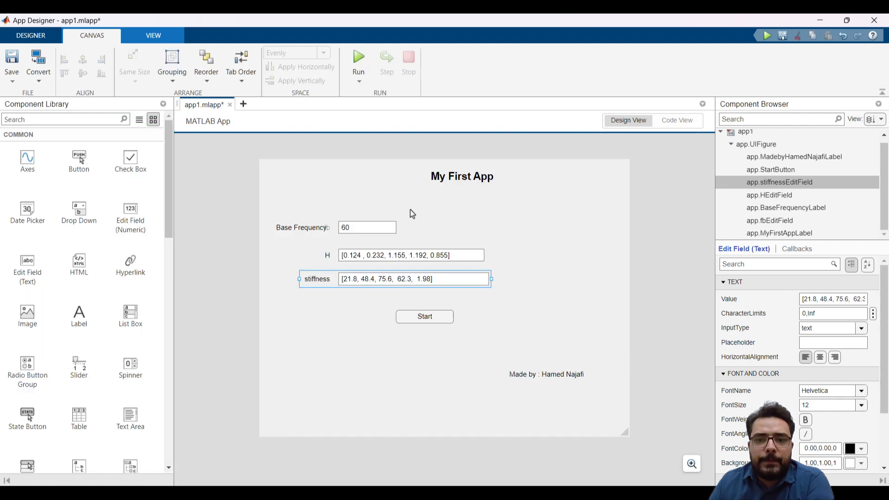
click(363, 228)
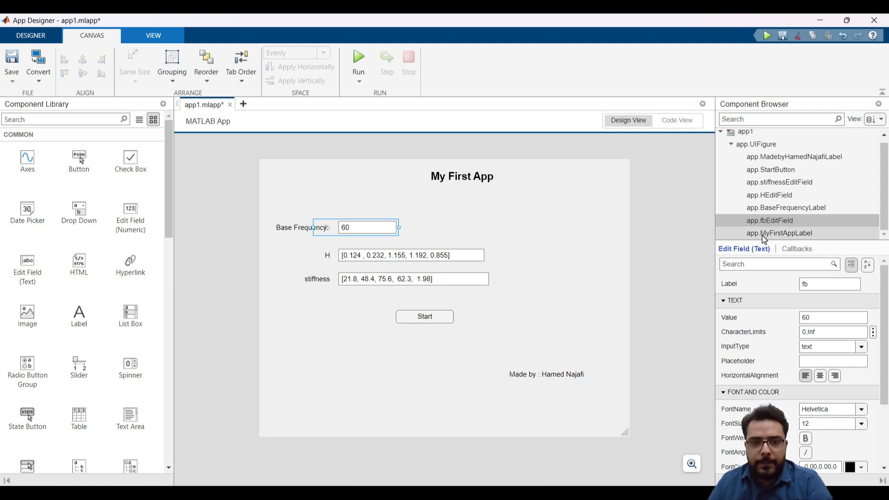
click(796, 221)
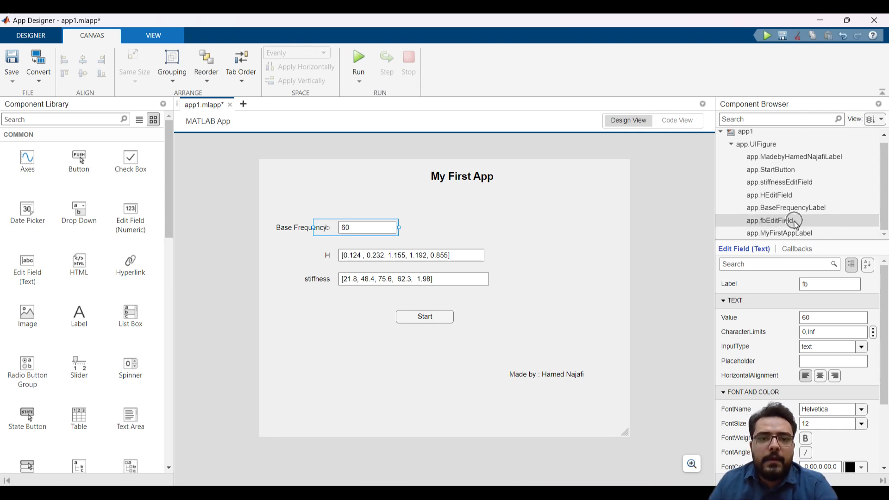
click(795, 221)
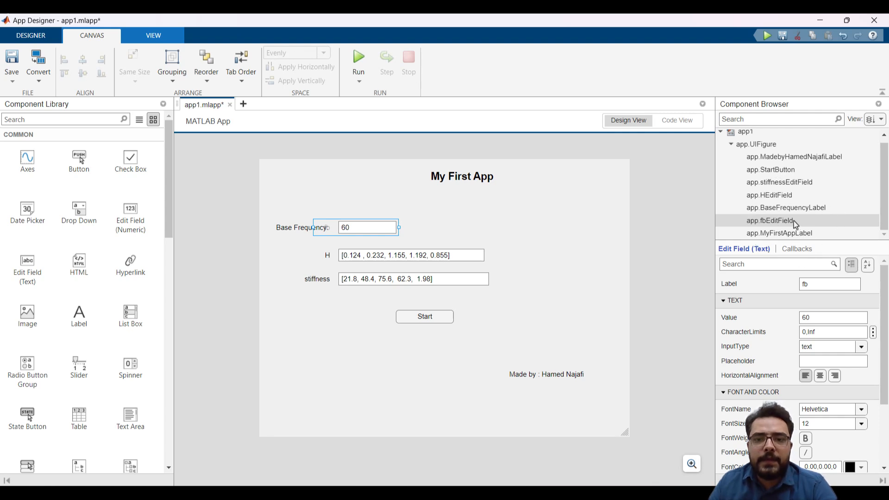
click(795, 223)
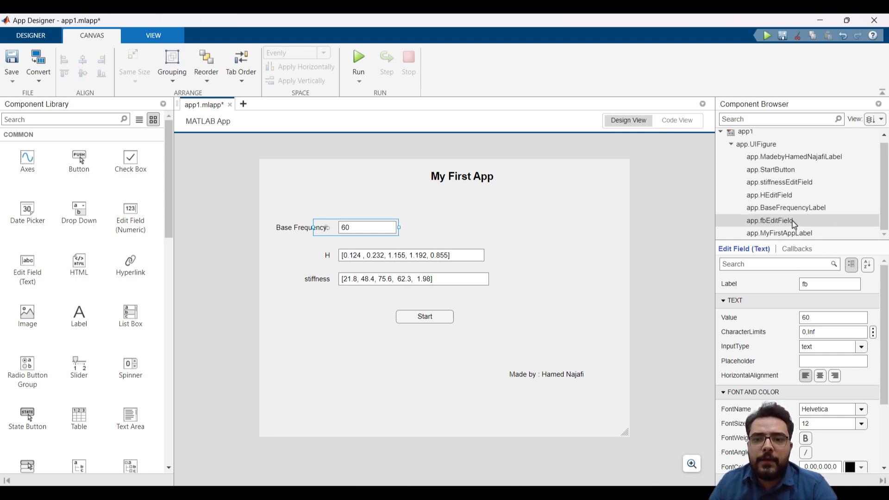
click(677, 121)
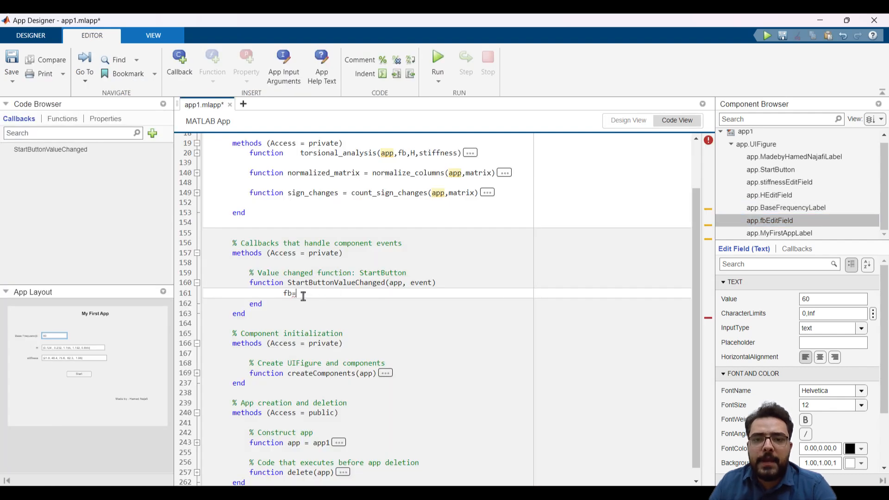
Complete the callback's assignment as fb=app.fbEditField.Value; and start a new line below it
text(app.)
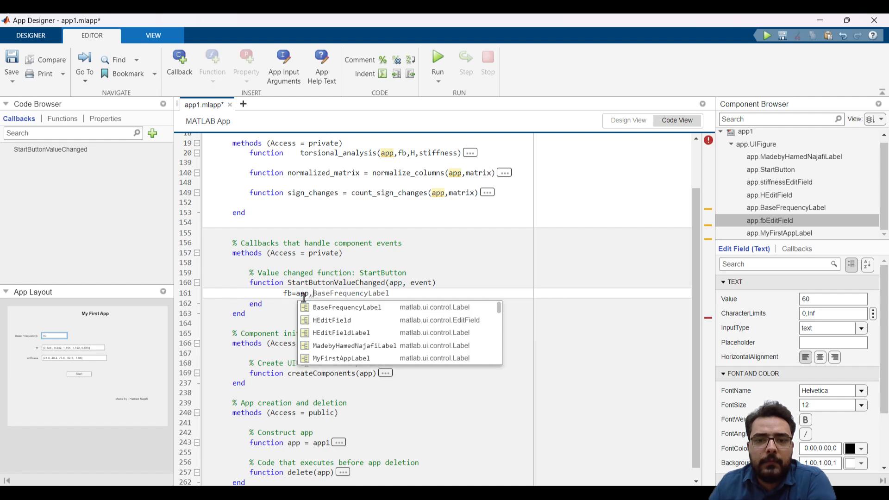
text(db)
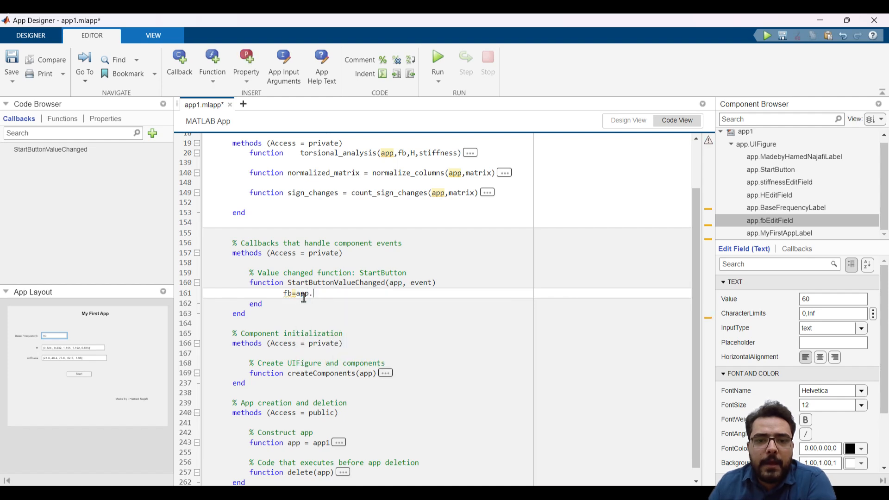
text(fbed)
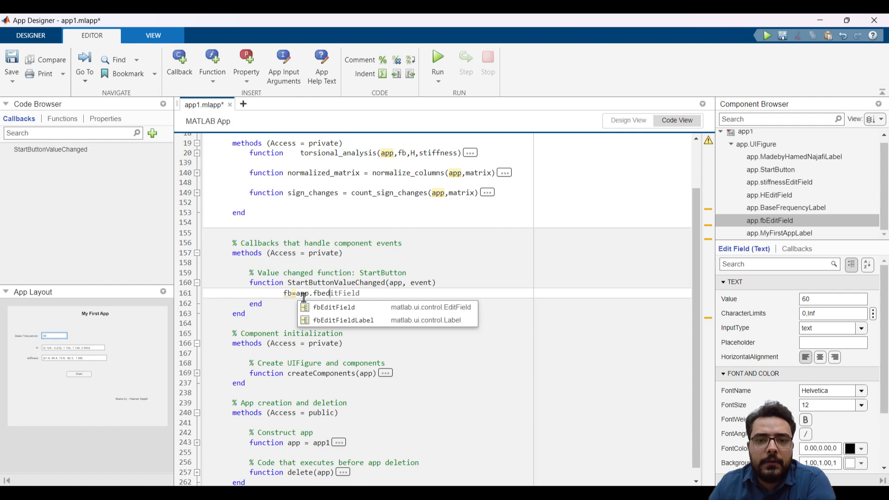
key(Tab)
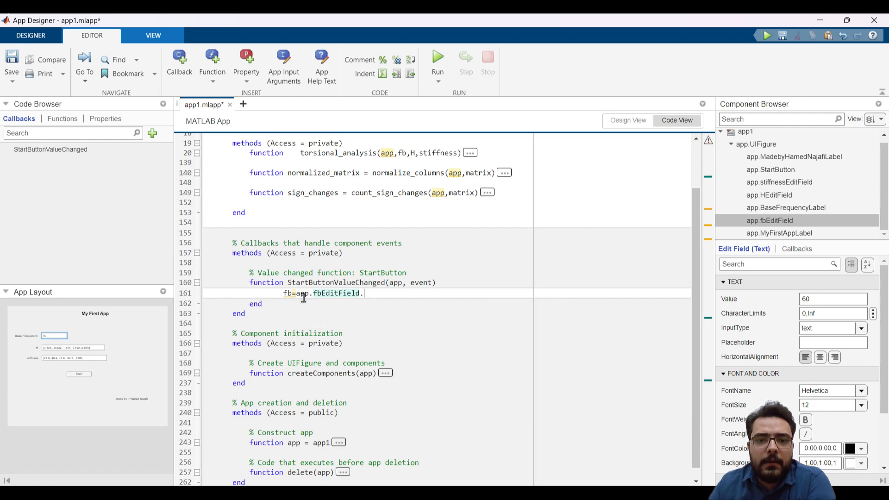
text(.)
key(Tab)
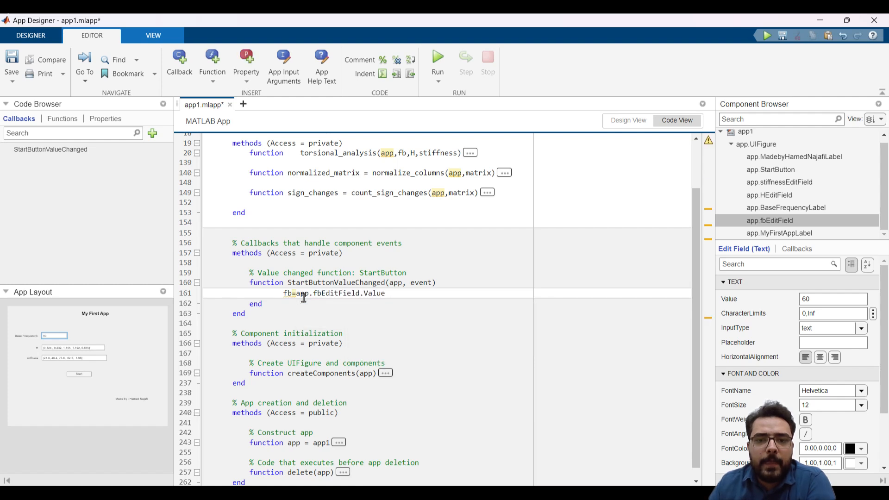
text(;)
key(Return)
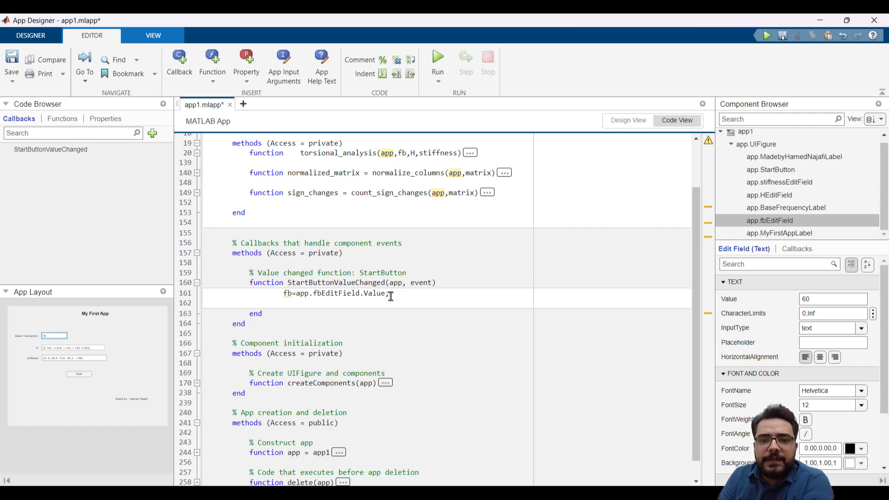
Check the Base Frequency edit field in the app design and return to the code
click(628, 120)
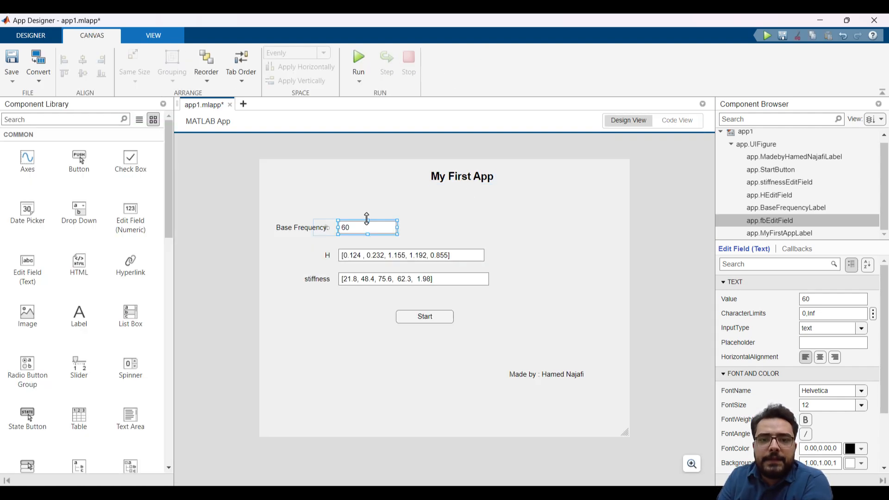
click(362, 234)
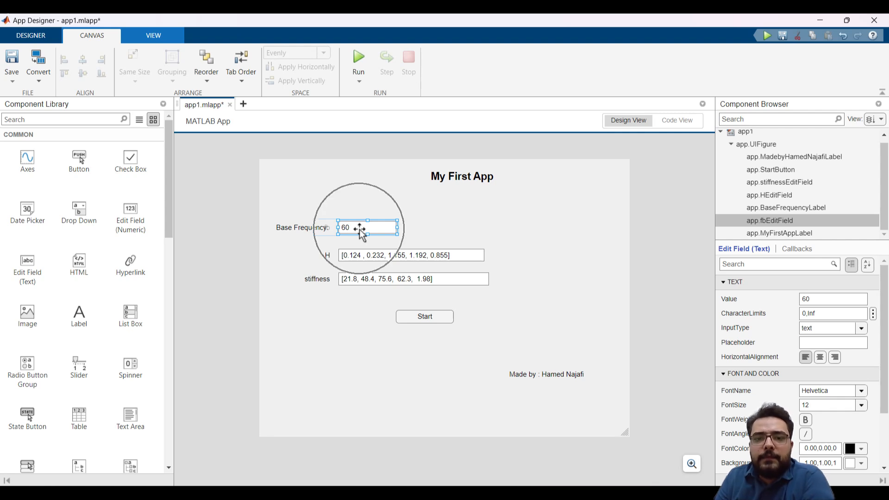
click(38, 278)
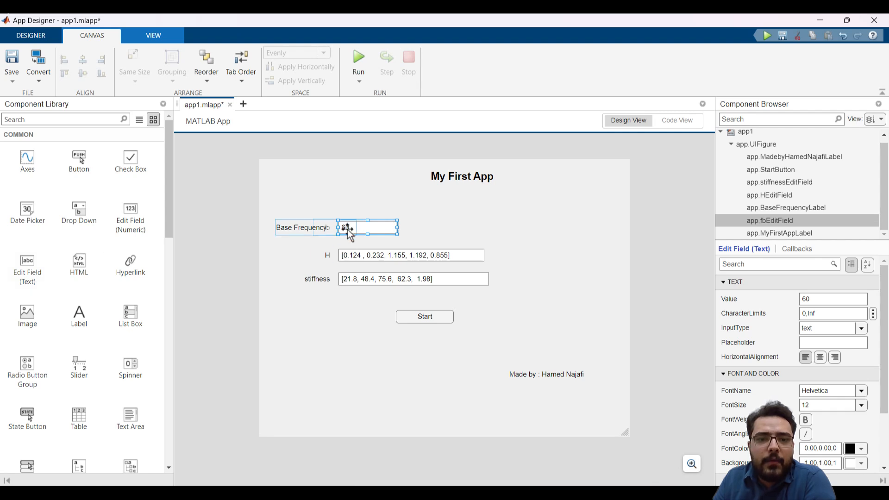
click(676, 122)
Wrap app.fbEditField.Value in the fb assignment with a str2num() call
click(296, 293)
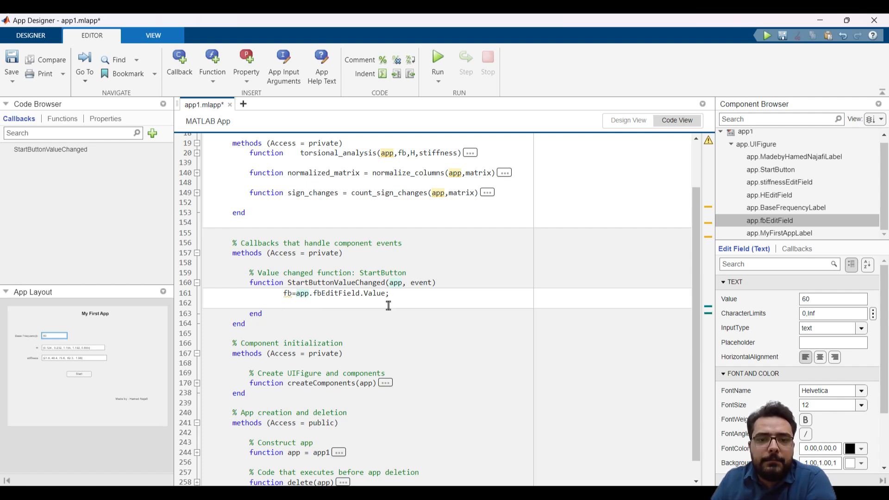
text(str2)
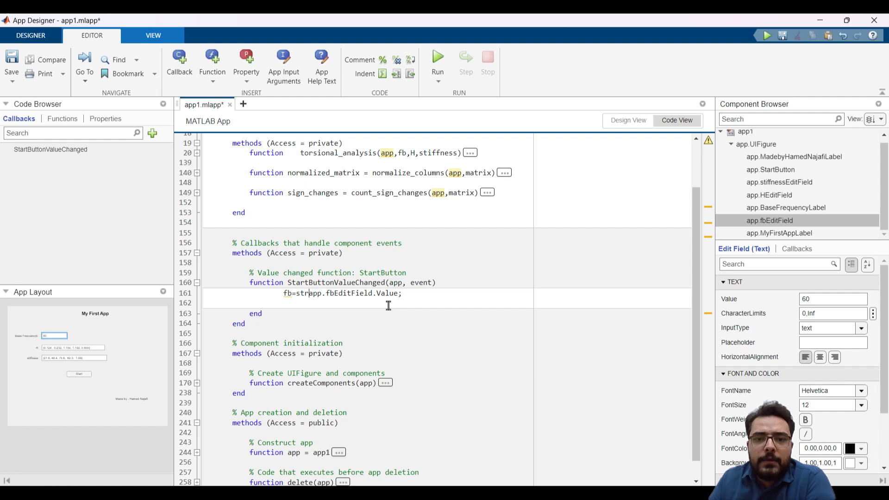
text(num()
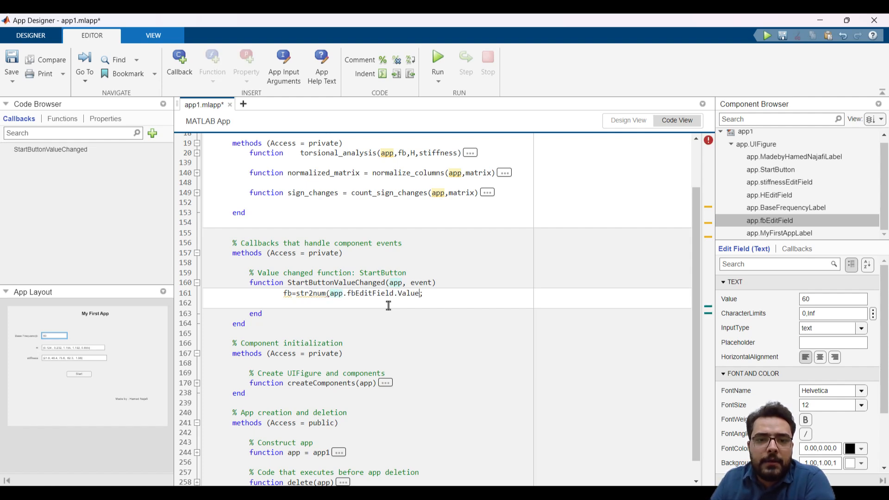
text())
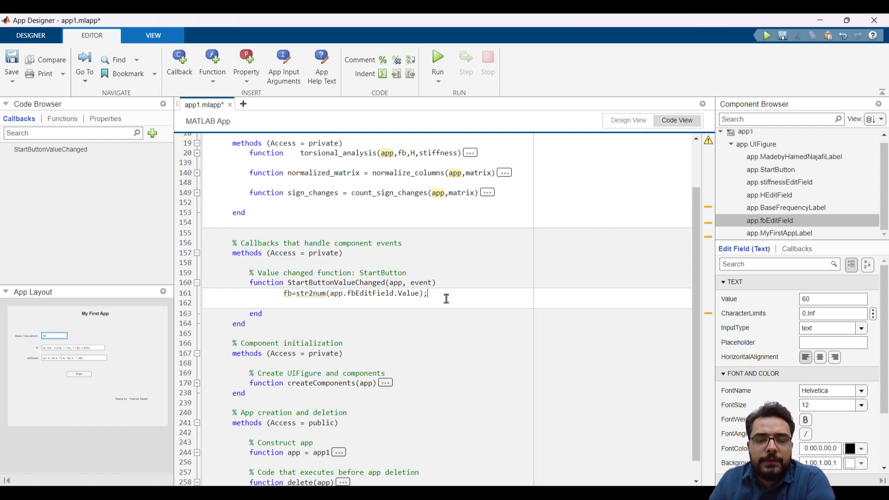
Add two lines below the fb assignment, one starting with H and the other with s
key(Return)
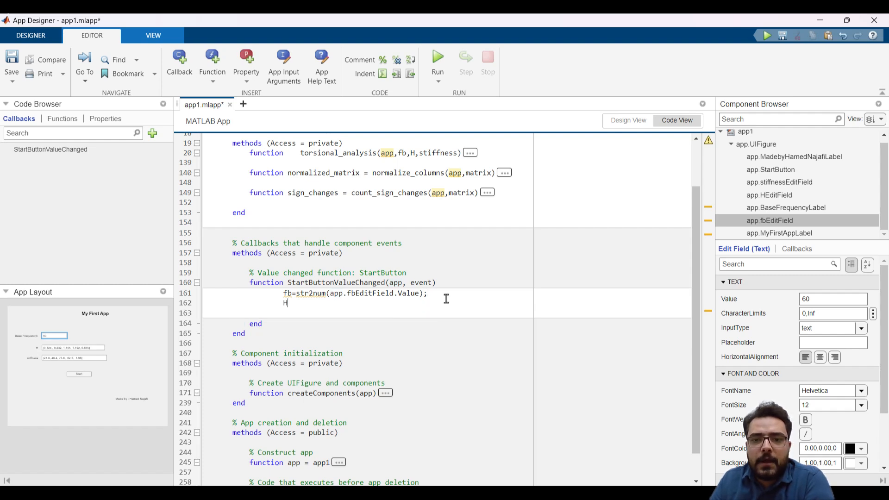
key(Return)
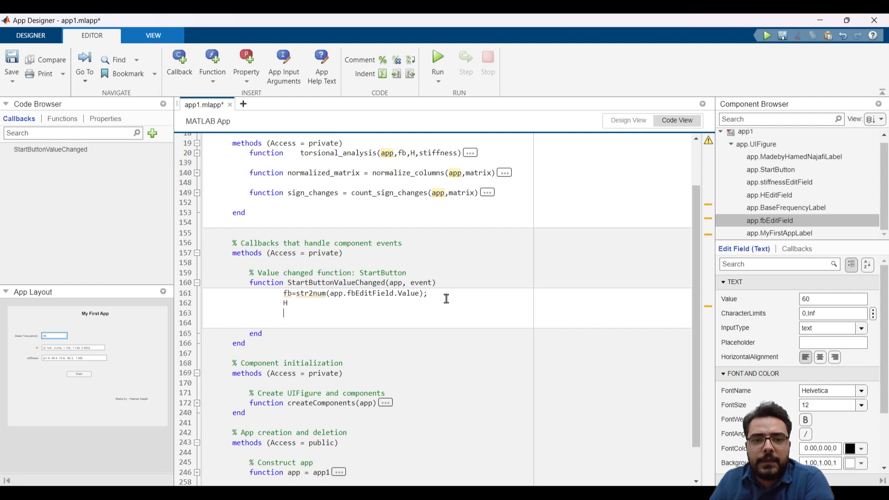
text(s)
Extend the H line into the assignment H=str2num(); with empty parentheses
click(428, 301)
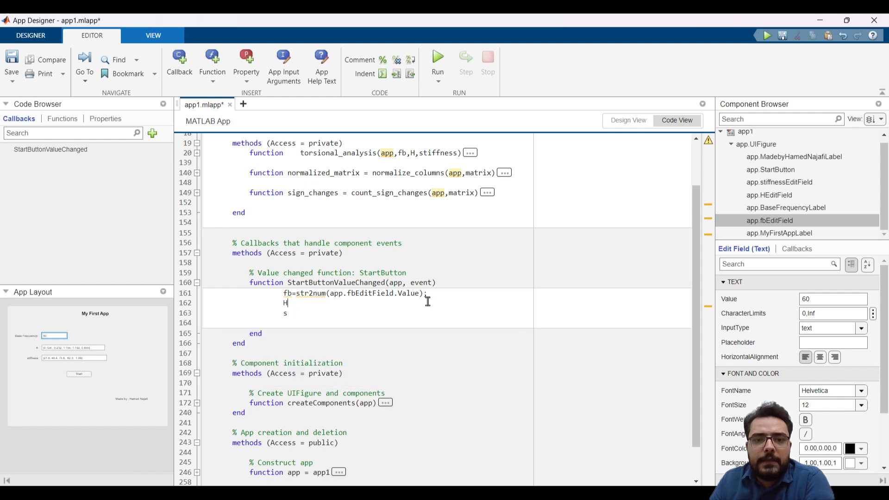
text(=)
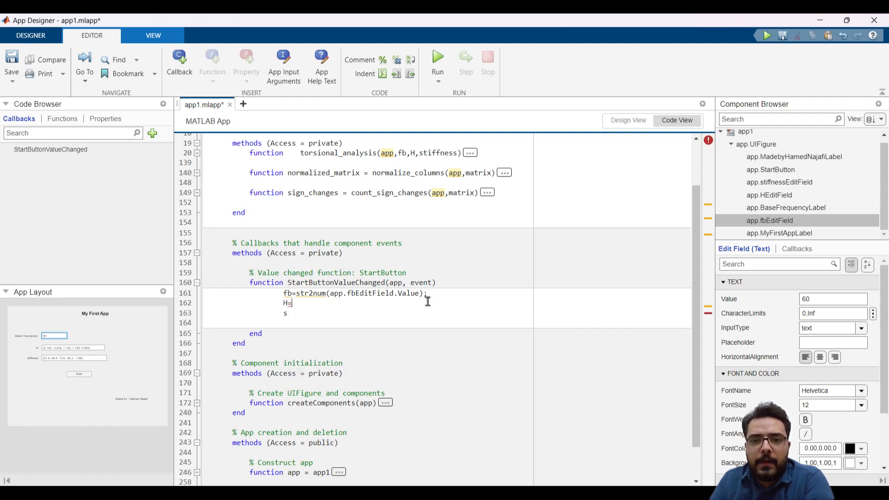
text(str2)
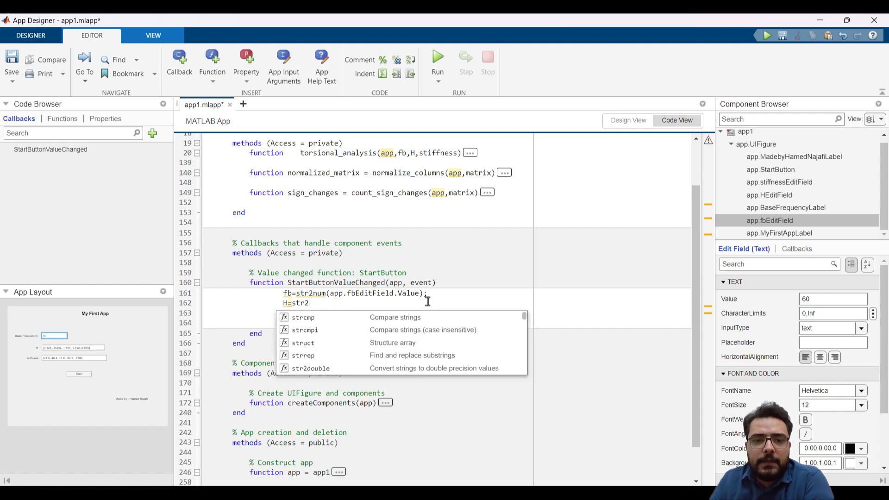
text(num)
key(Escape)
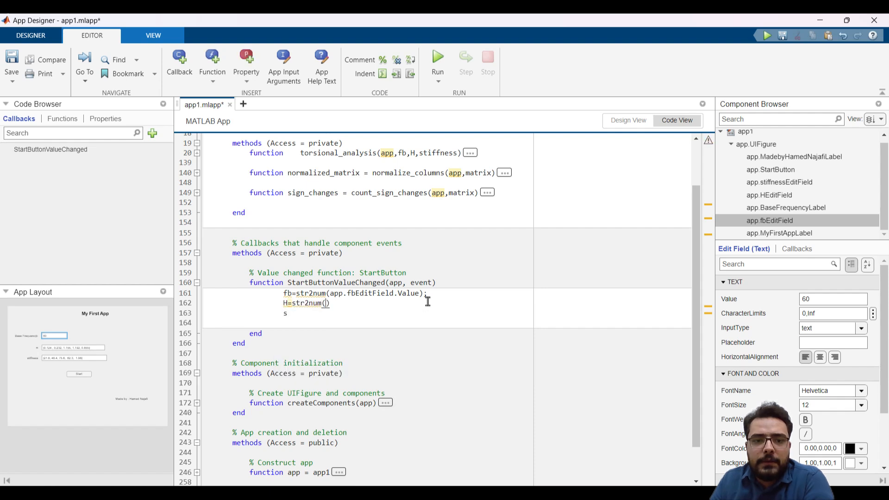
key(Right)
key(Right)
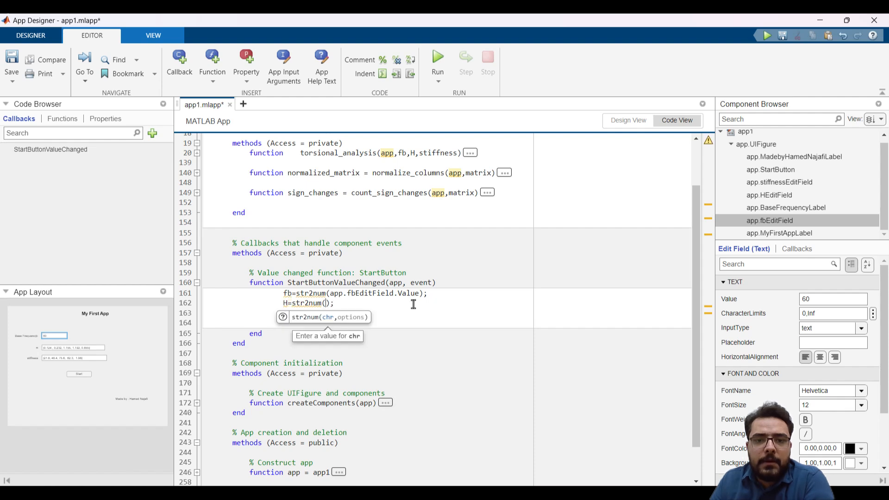
click(428, 301)
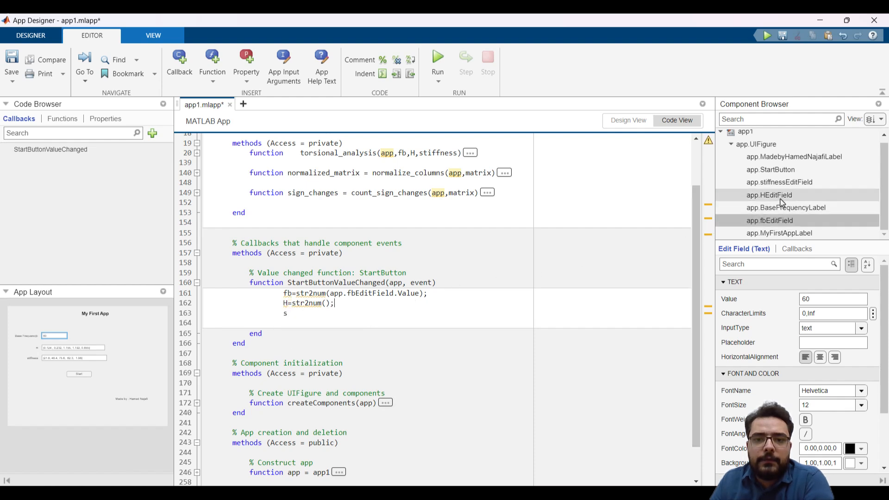
Insert app.HEditField.Value as the argument of str2num in the H assignment
click(326, 304)
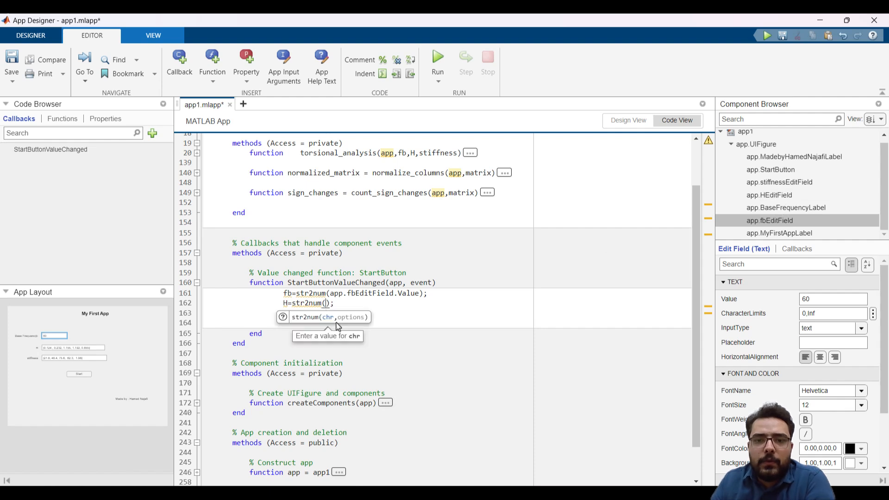
text(app.hEditField)
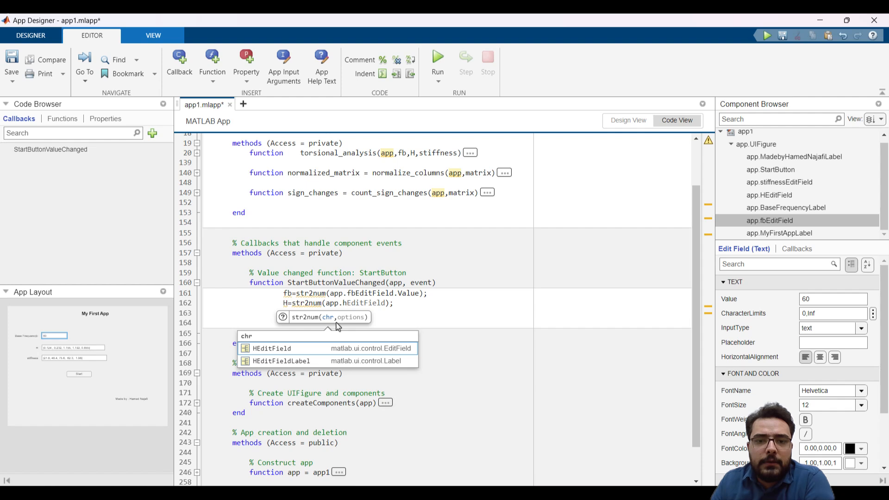
key(Tab)
text(.V)
key(Tab)
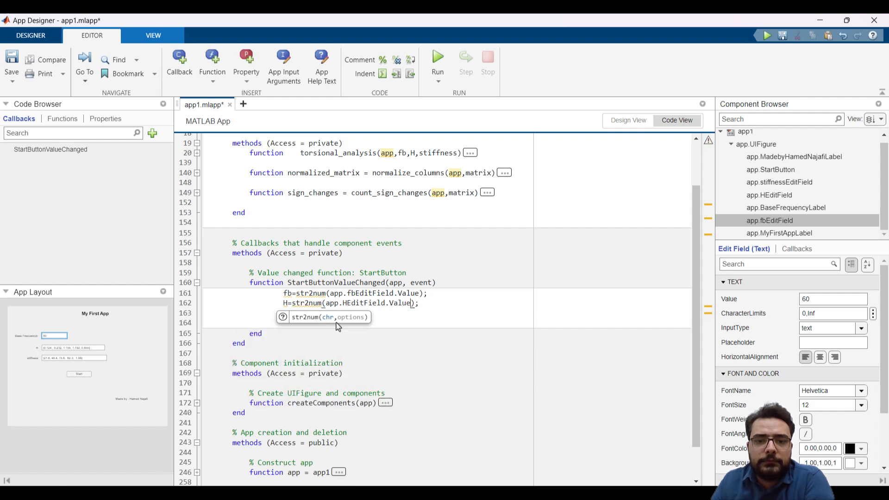
key(End)
Extend the s line below the H assignment into s=str2num(); with empty parentheses
key(Return)
text(s)
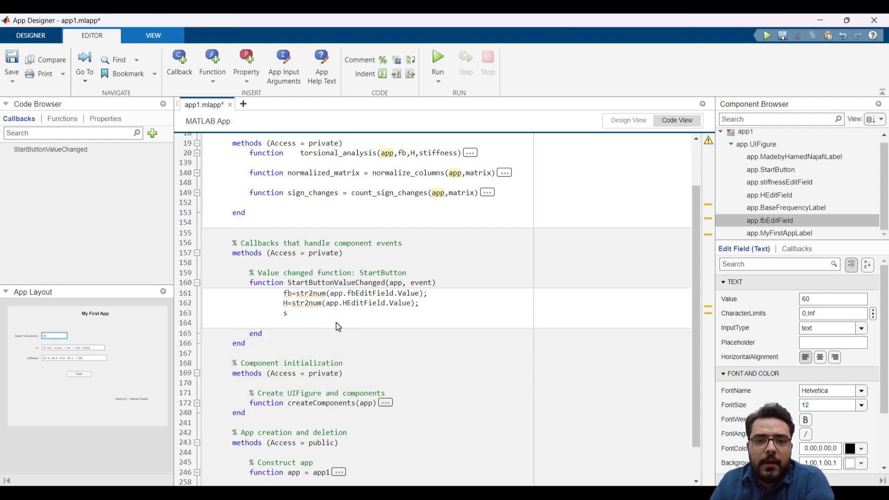
text(=)
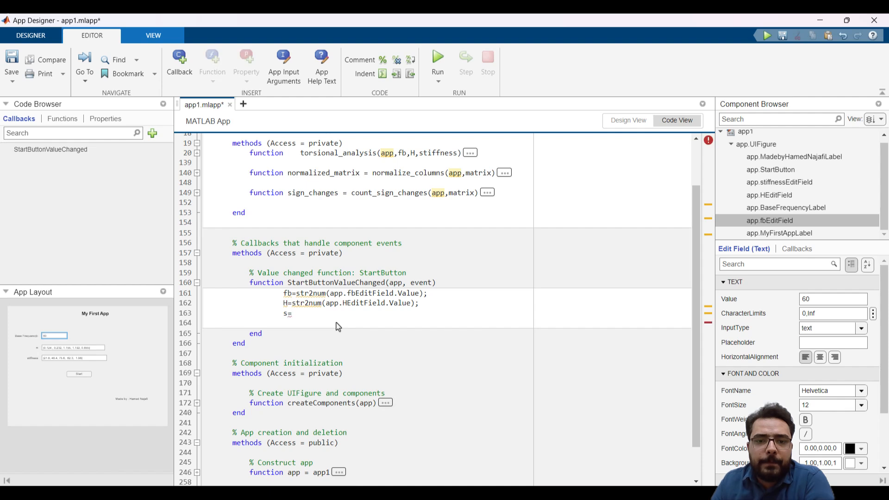
text(str)
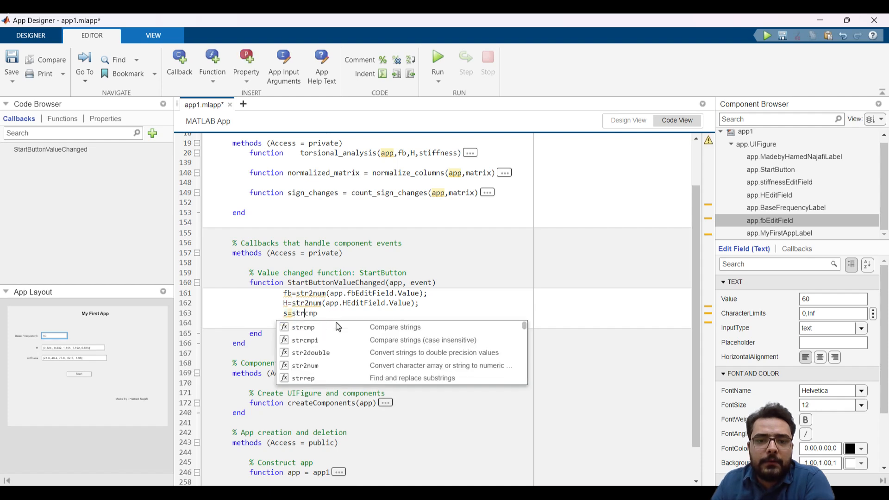
text(2num)
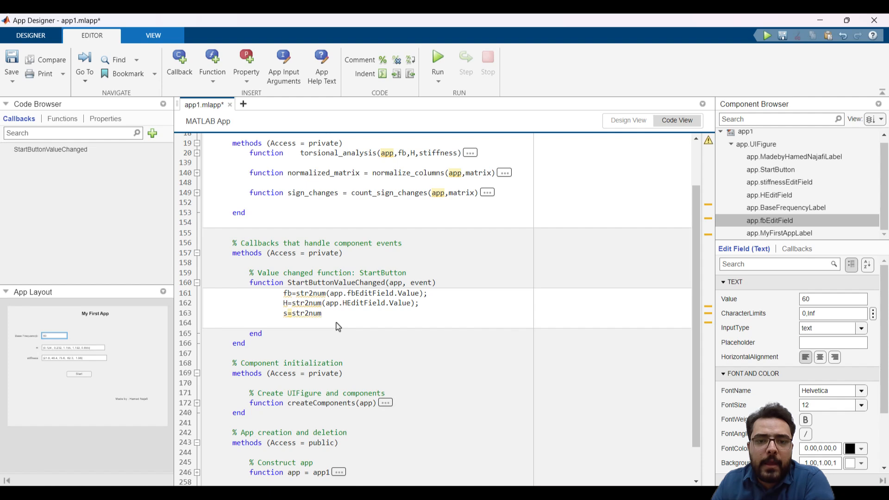
text(())
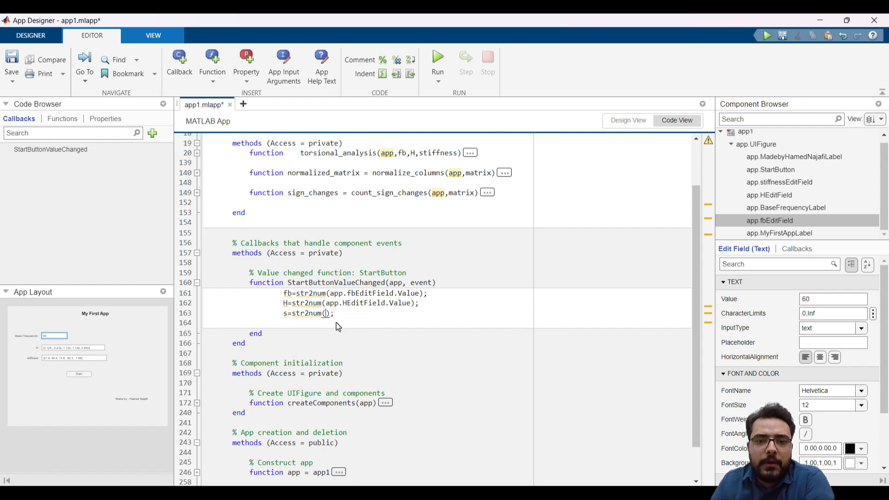
text(app)
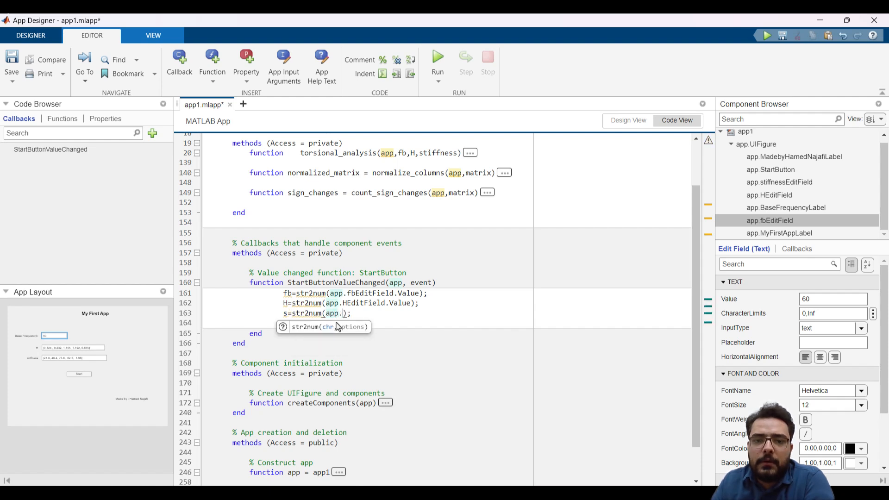
text(.stif)
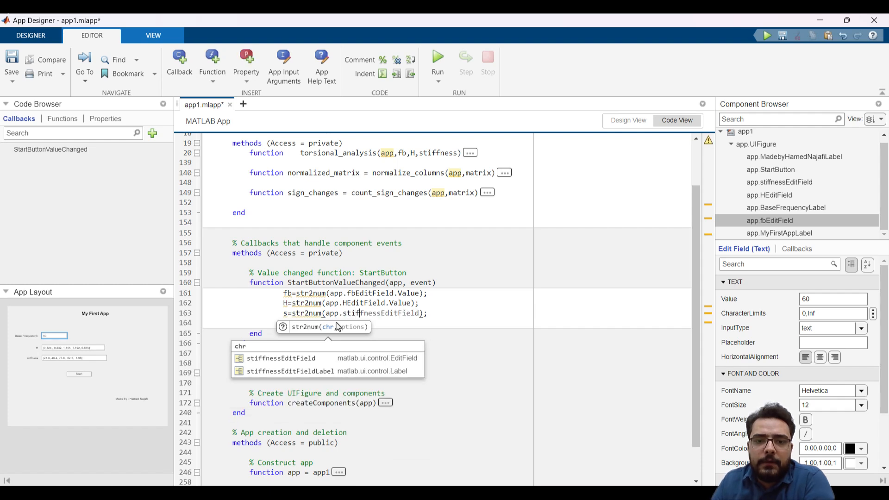
Insert app.stiffnessEditField.Value as the argument of str2num in the s assignment and start a new line below it
key(Tab)
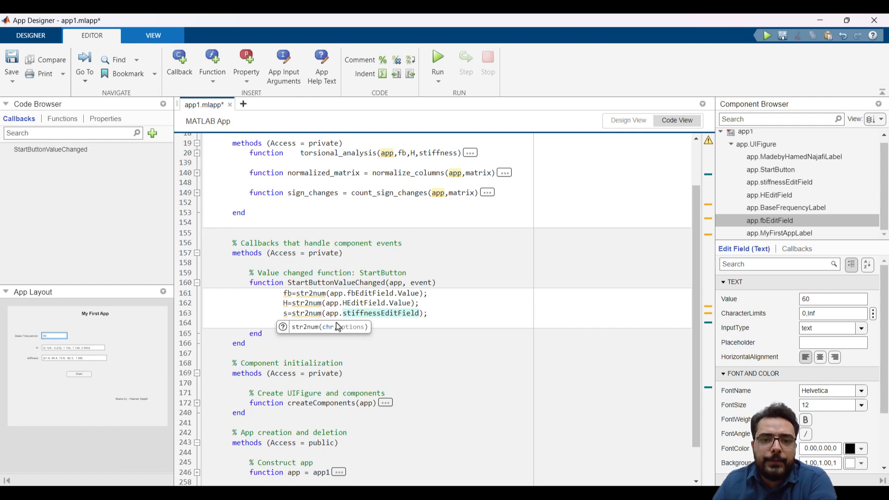
text(.Value)
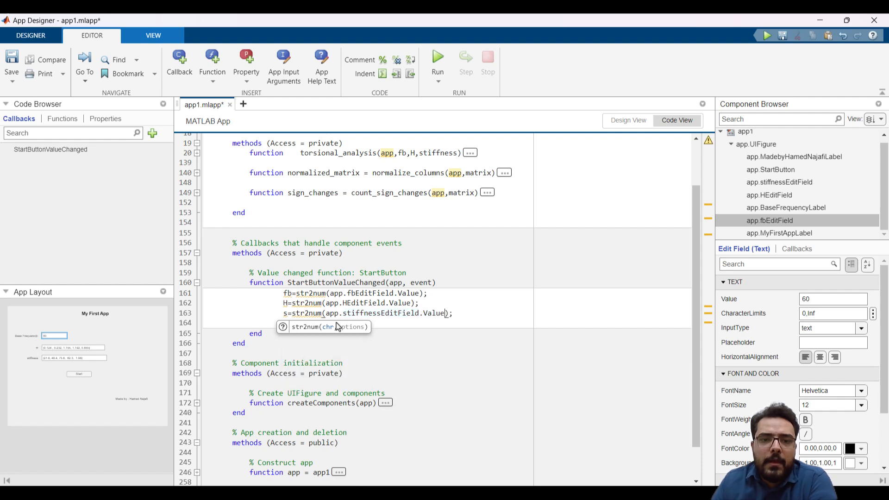
key(End)
key(Return)
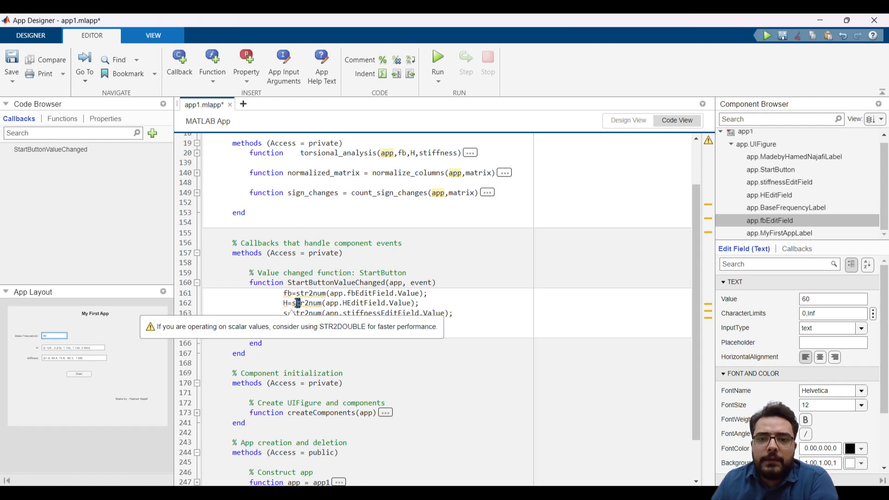
Examine the str2num call in the H assignment and the edit field entries in the app design, returning to the code
double_click(308, 304)
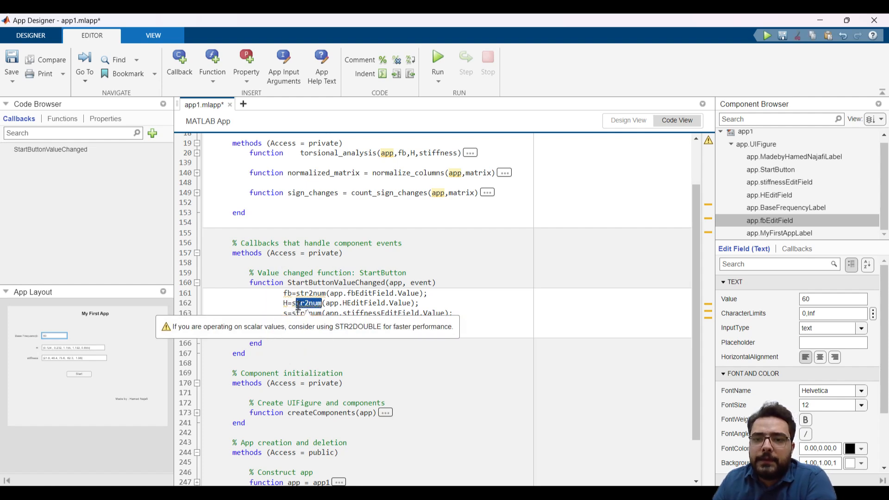
click(342, 303)
click(625, 121)
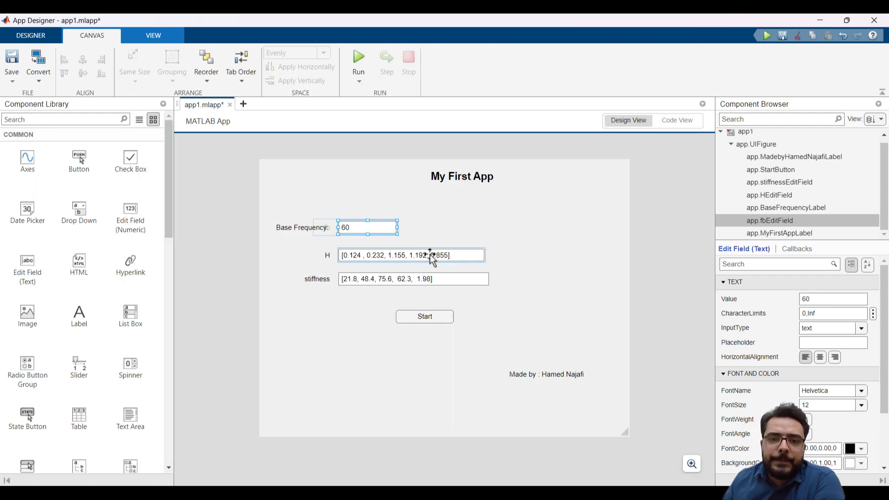
click(676, 120)
mouse_move(287, 309)
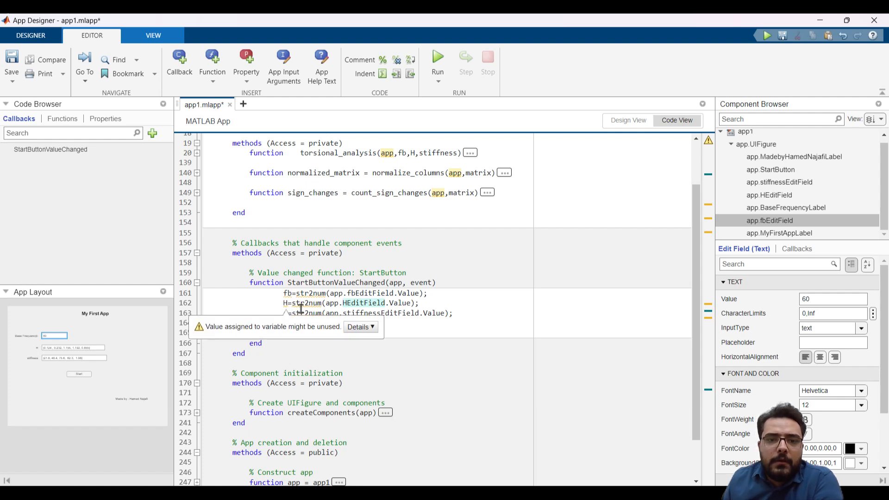
Reduce the empty lines below the s assignment to one and indent it to line up with the assignments
click(455, 314)
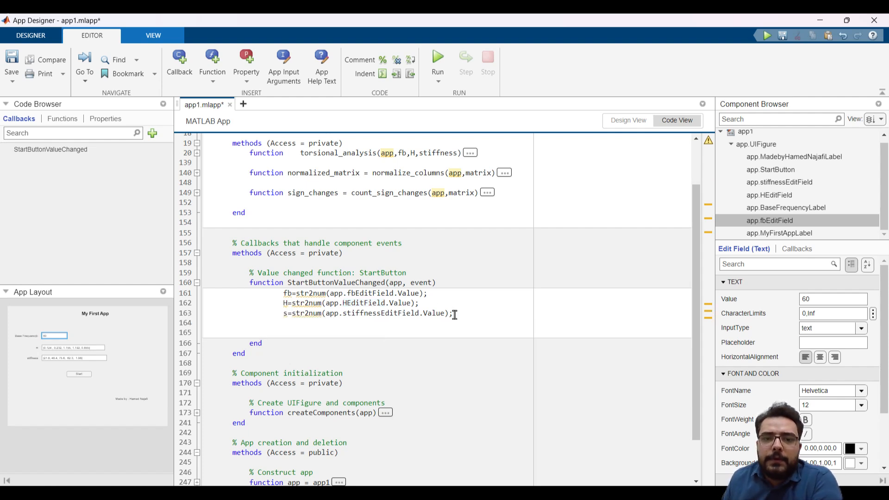
click(404, 327)
key(Return)
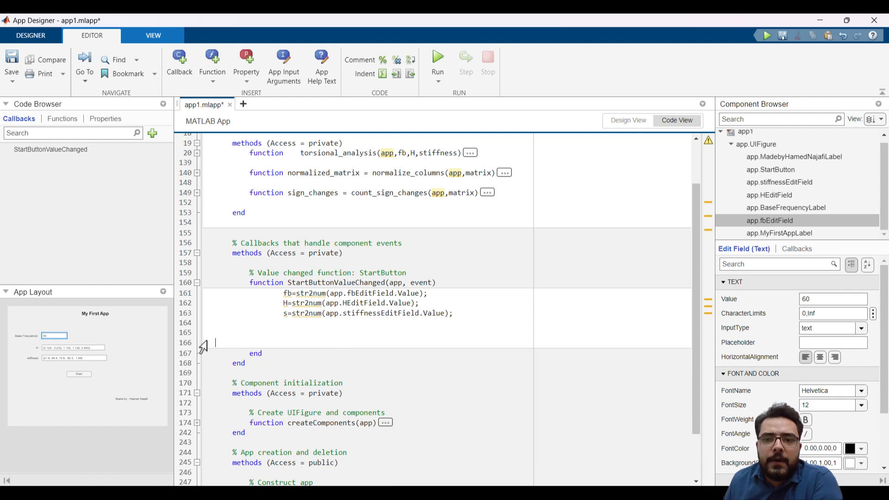
key(BackSpace)
key(BackSpace)
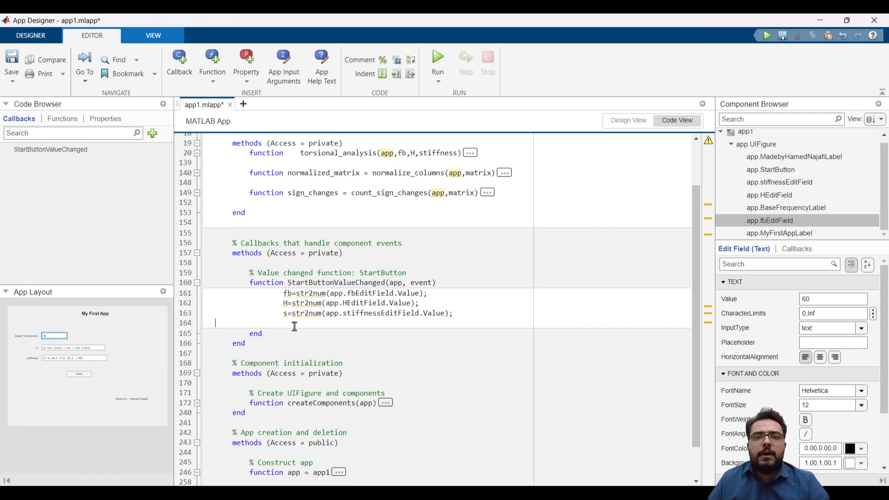
key(Tab)
key(Tab)
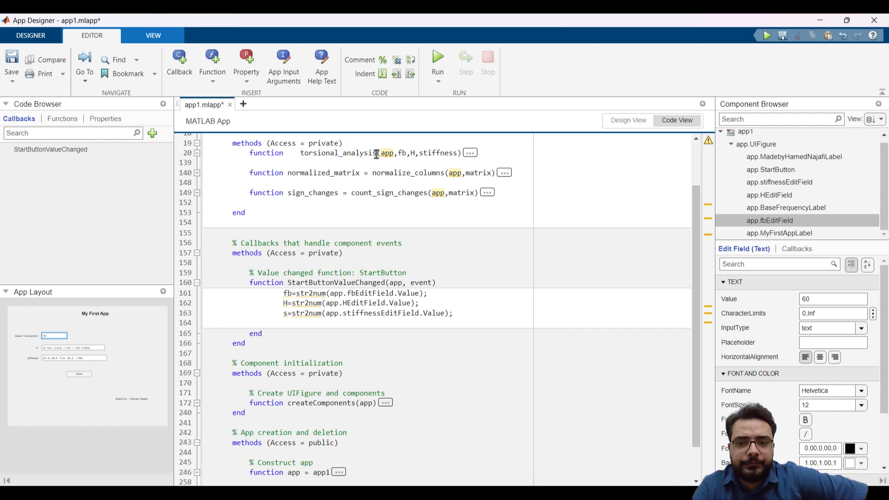
Add the call torsional_analysis(fb,H,s); on the line below the s assignment in the Start button callback
drag(377, 154, 299, 154)
key(ctrl+c)
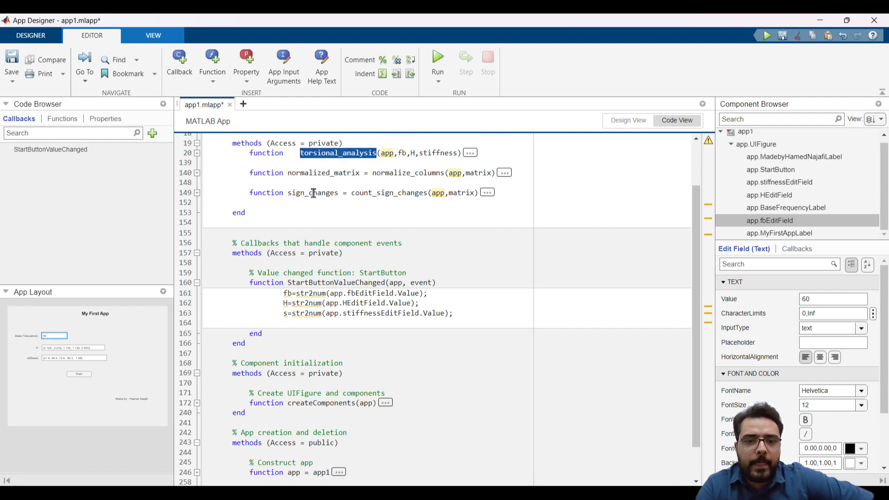
click(296, 323)
key(ctrl+v)
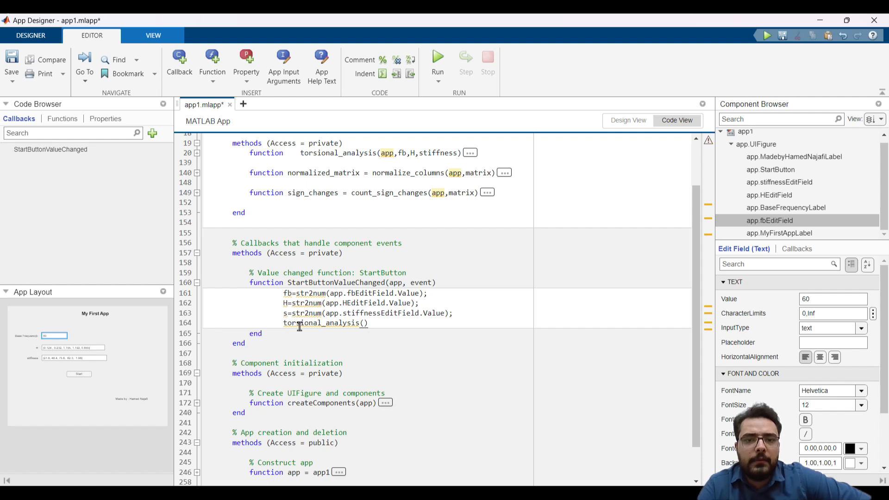
text((fb)
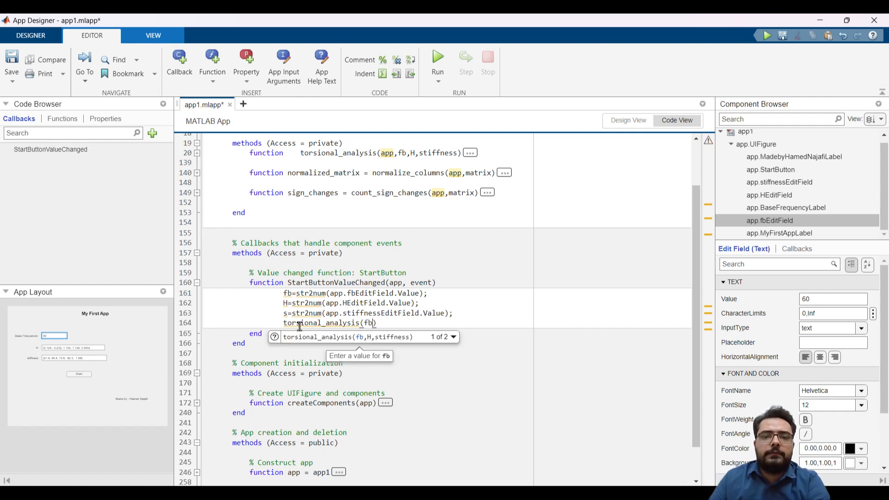
text(,)
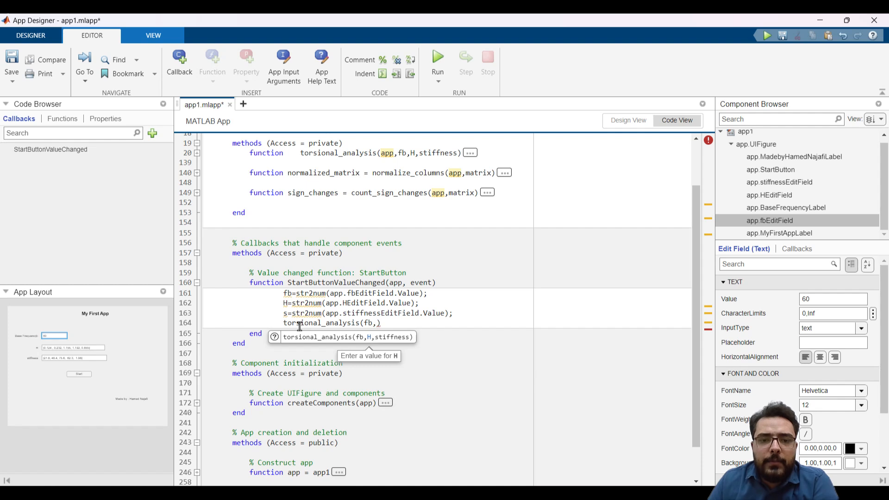
text(H)
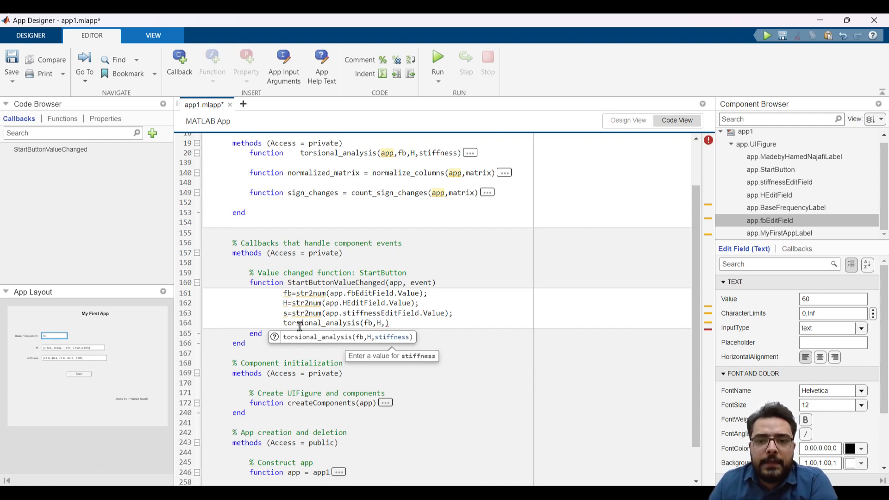
text(,s)
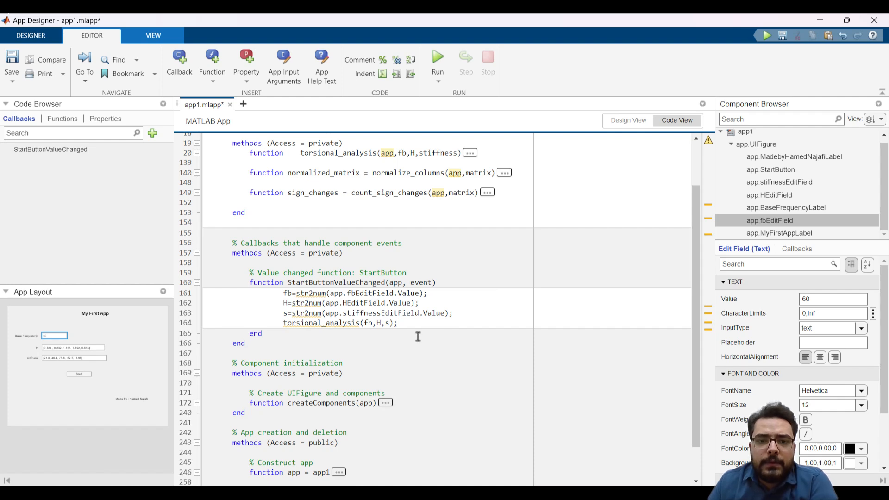
Save the app as app1.mlapp in the E:\open_projects\MATLAB APP SSR folder, copying the path from MATLAB's current folder
click(10, 58)
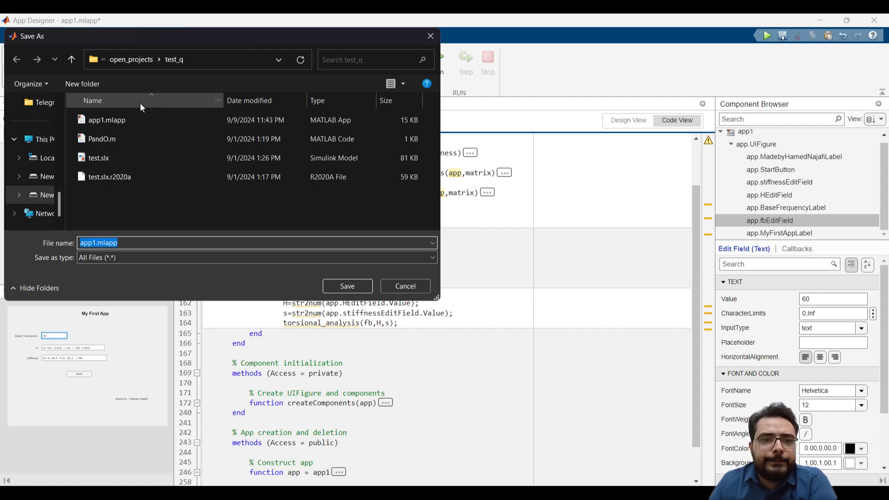
mouse_move(199, 492)
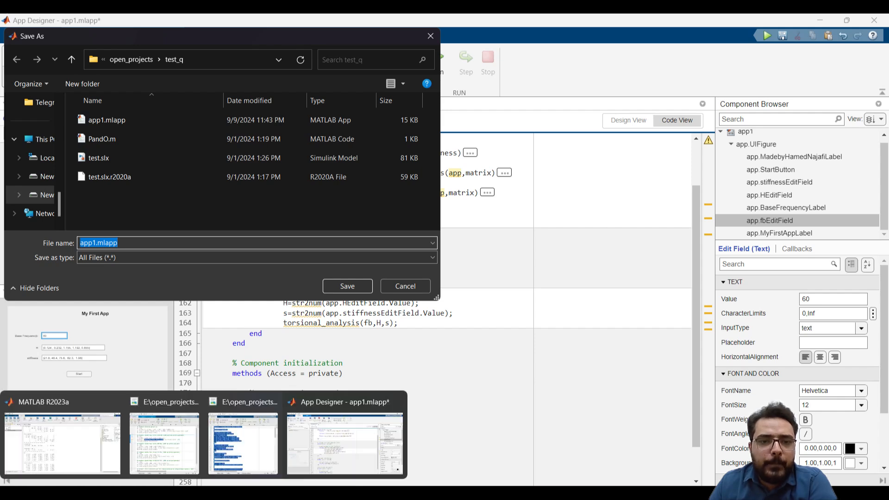
click(62, 443)
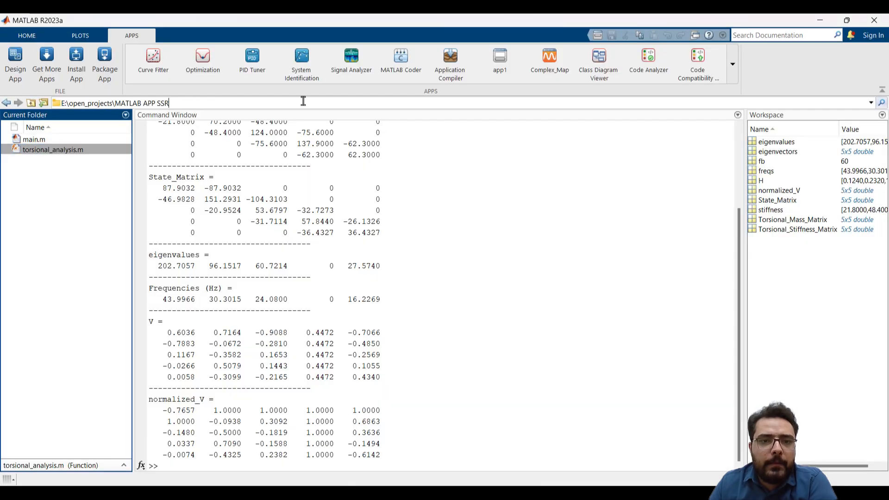
click(284, 102)
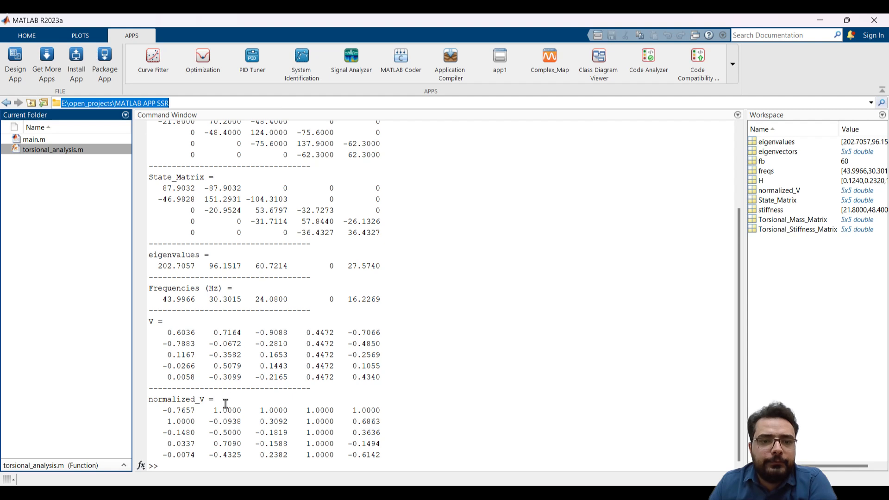
mouse_move(11, 480)
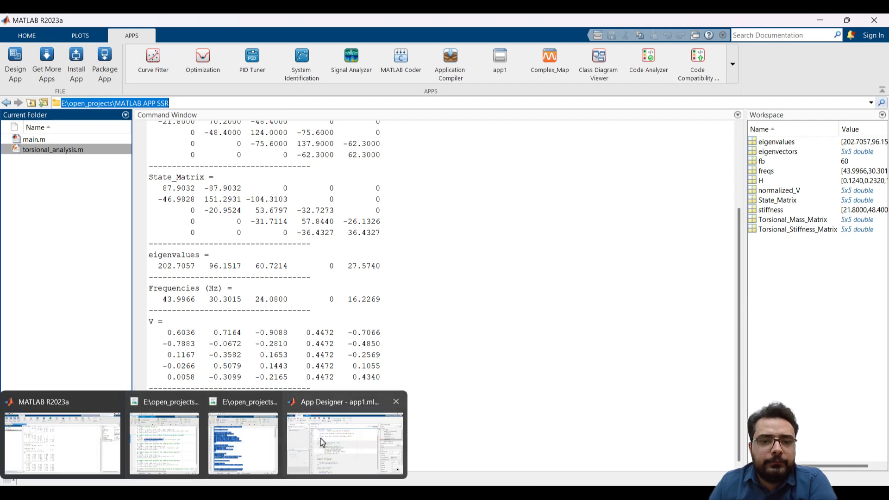
click(345, 440)
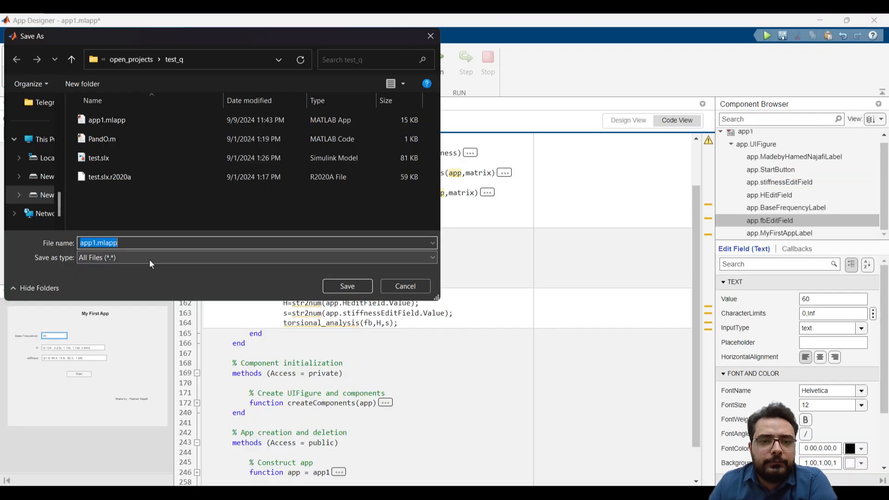
click(209, 69)
text(D:\open_projects\MATLAB APP SSR)
key(Return)
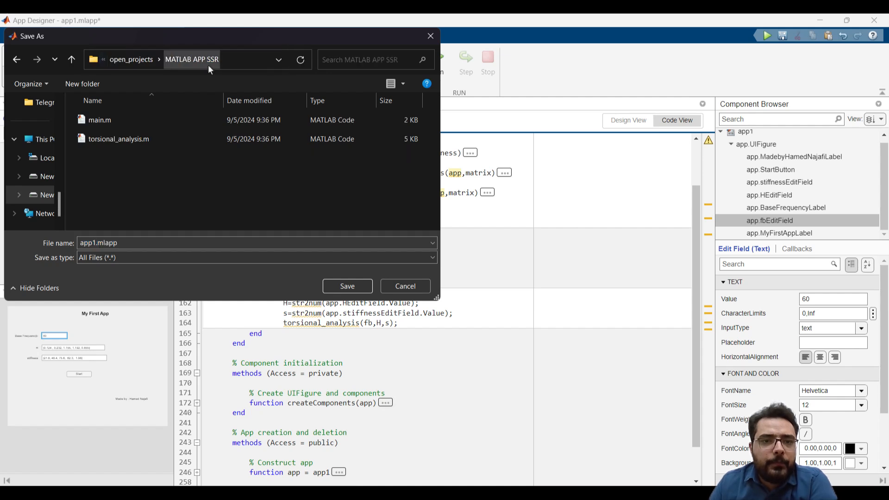
click(349, 289)
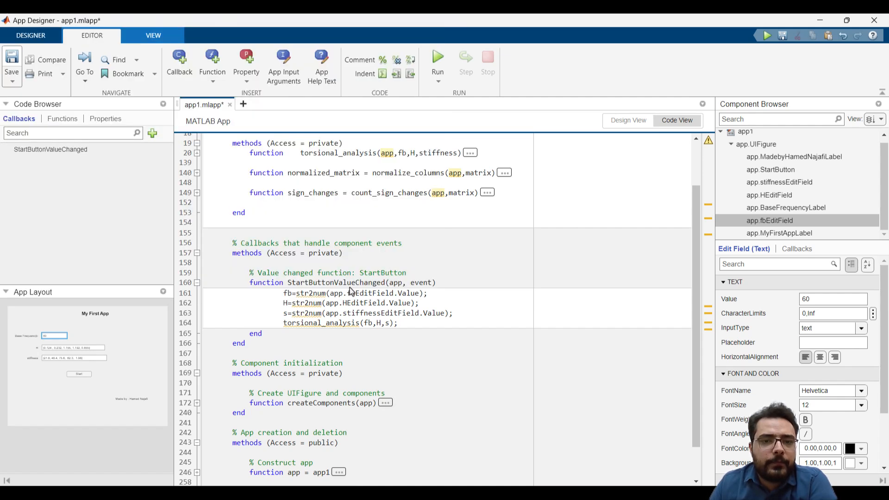
Show the app's design, run the app and start the torsional analysis with the default field values
click(633, 126)
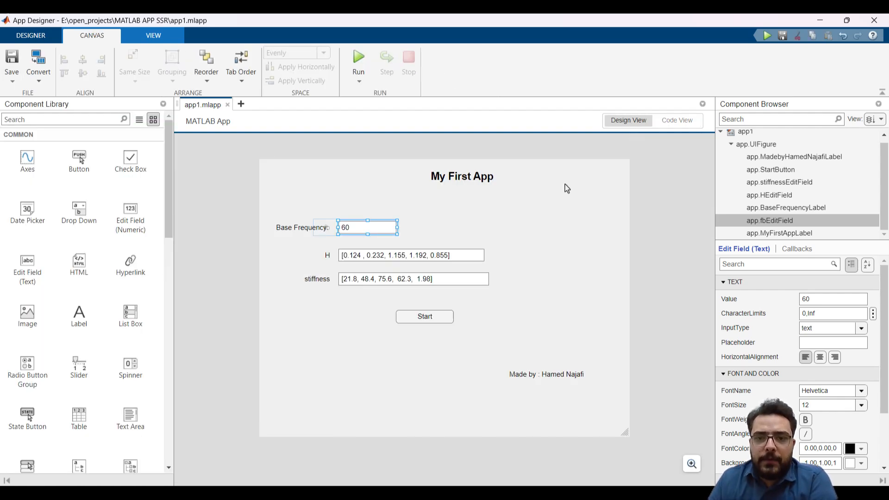
click(359, 60)
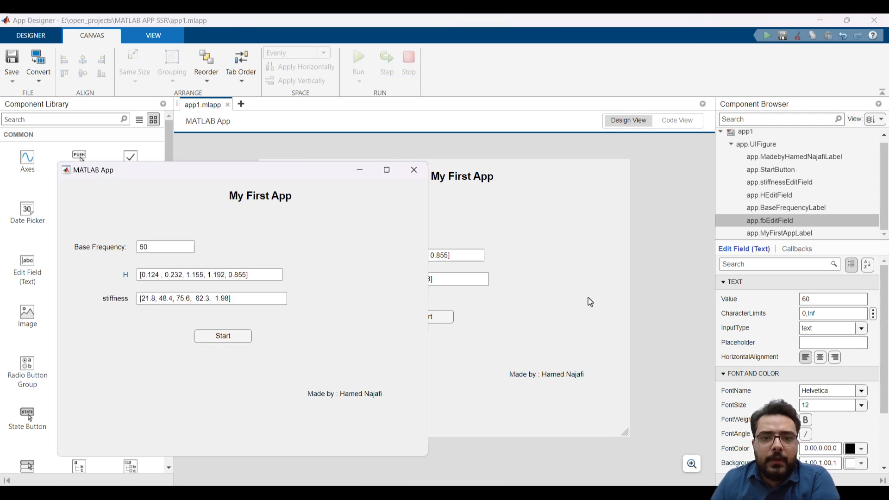
drag(306, 173, 599, 109)
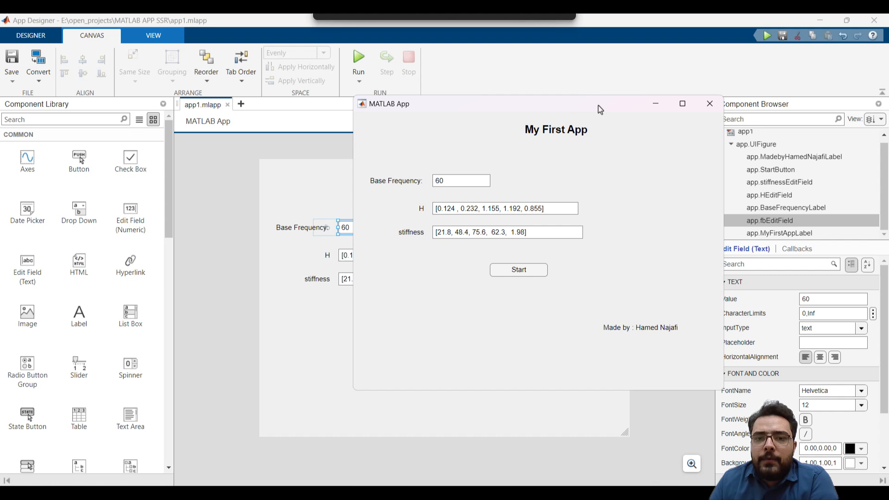
click(526, 272)
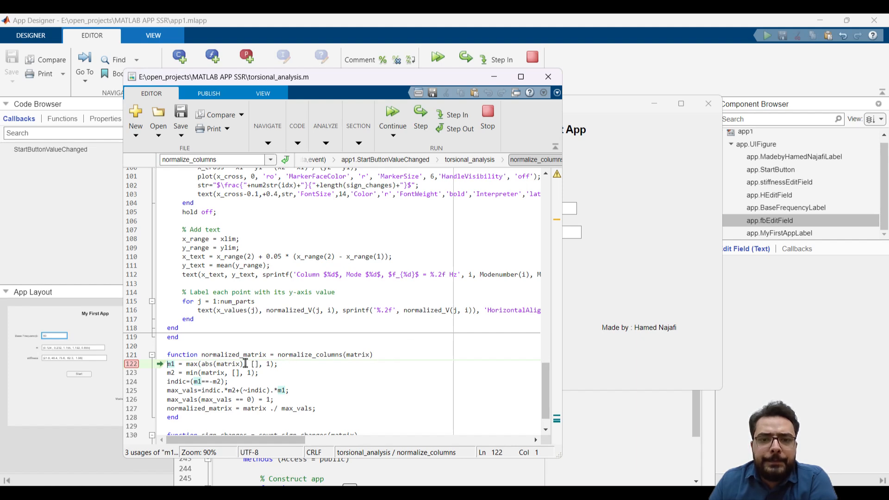
Remove the breakpoint at line 122 of torsional_analysis.m, stop debugging and close the file's editor window
scroll(211, 364, down, 1)
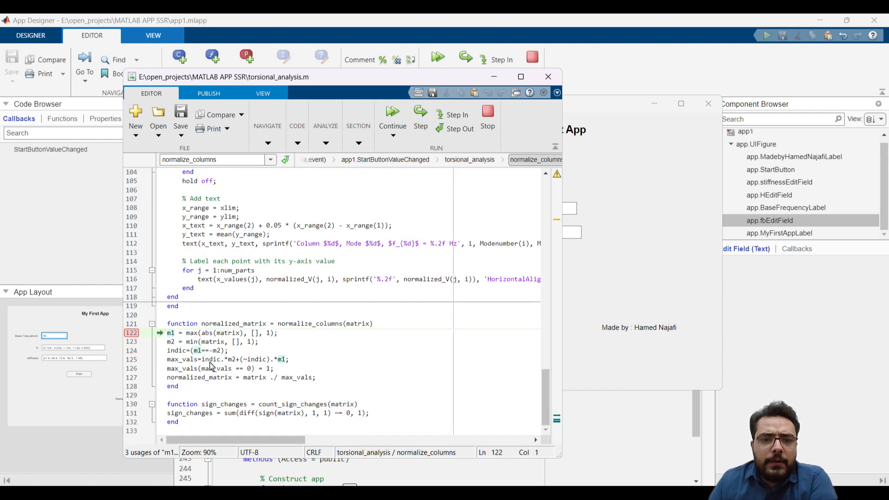
click(132, 334)
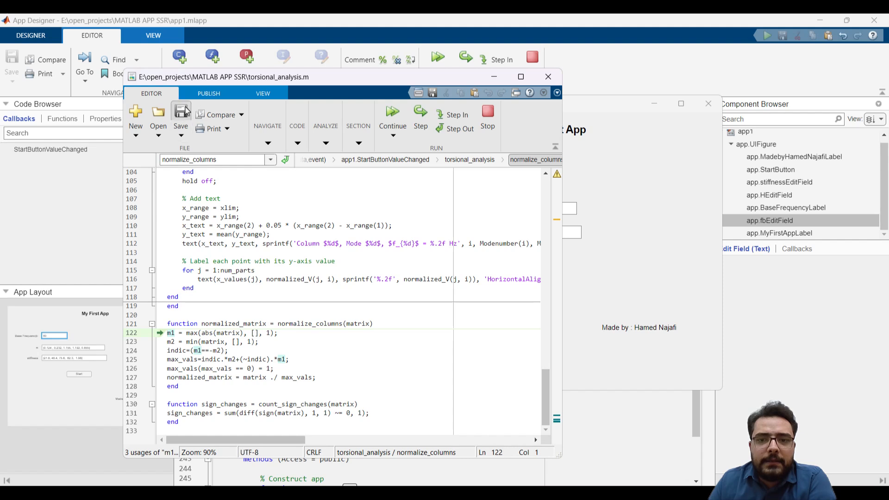
click(488, 120)
click(548, 77)
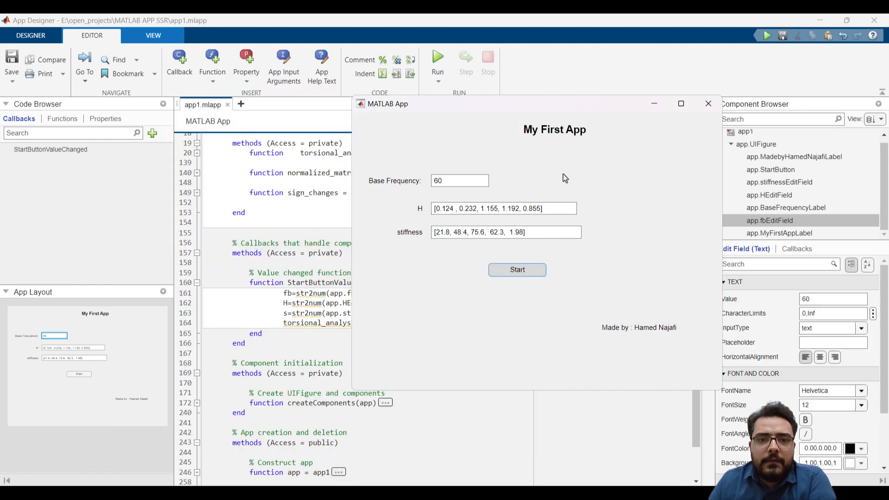
Start the analysis again in the running app and move the mode shape figure clear of the app window
drag(565, 115, 521, 116)
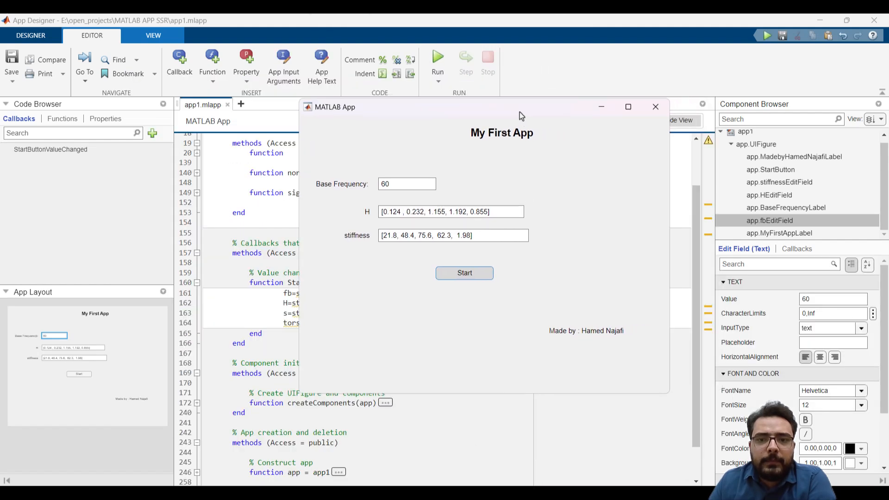
click(477, 273)
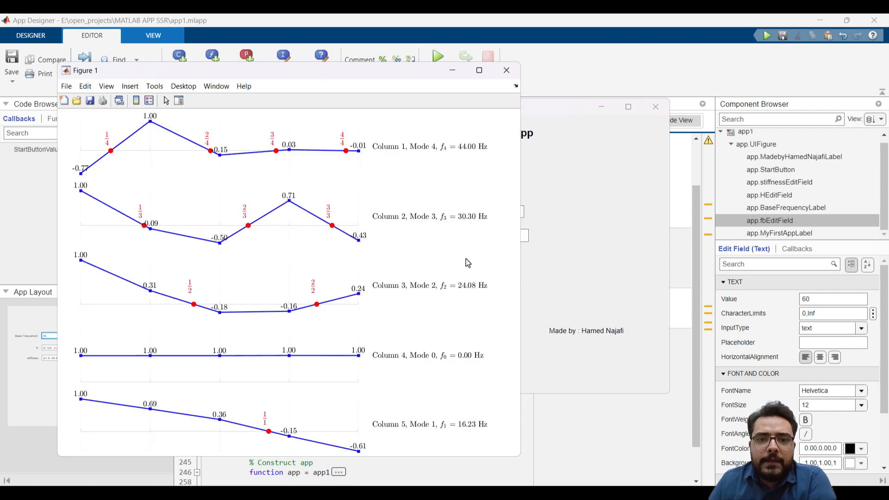
drag(380, 75, 747, 57)
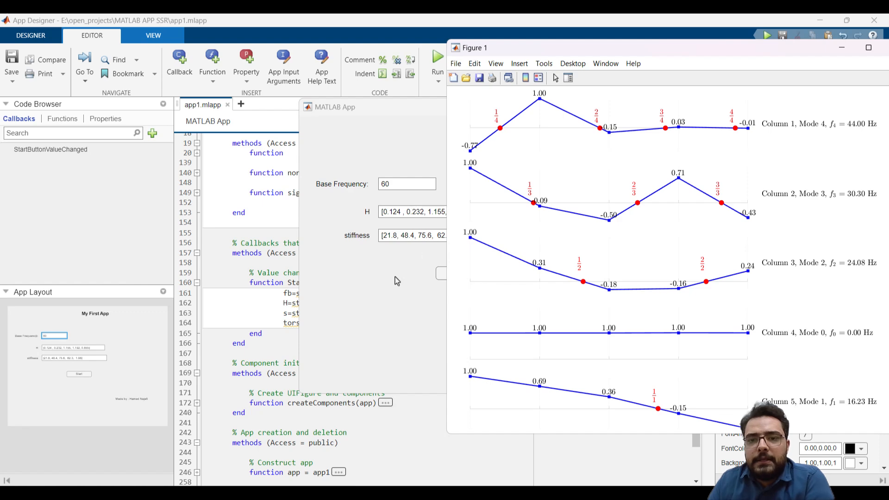
Review the printed analysis matrices in MATLAB's command window and clear the workspace and output with clear;clc
mouse_move(245, 493)
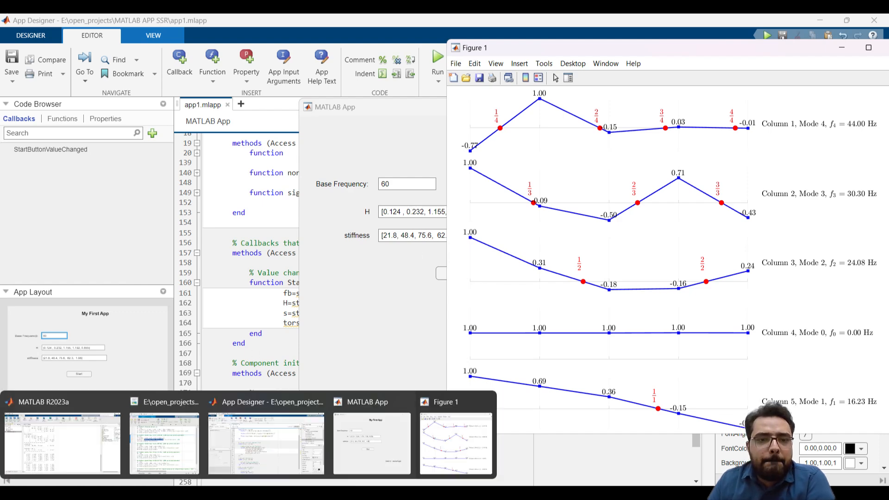
click(95, 463)
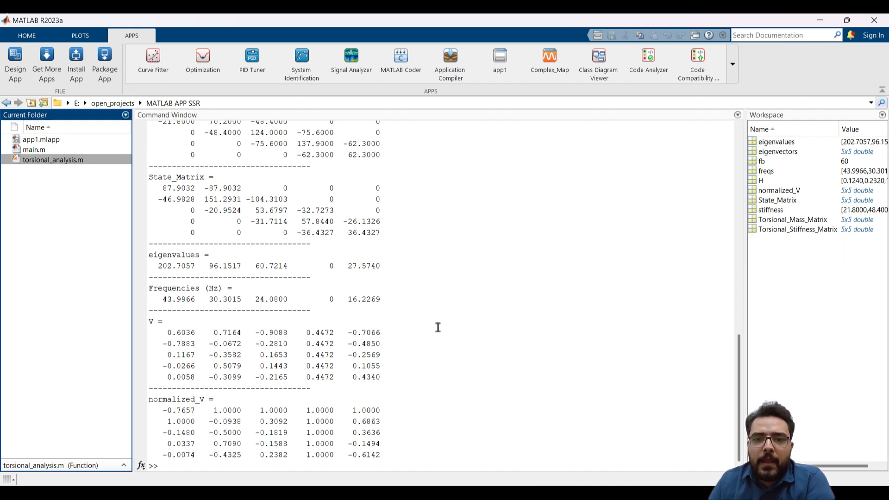
scroll(437, 327, up, 9)
scroll(436, 327, up, 8)
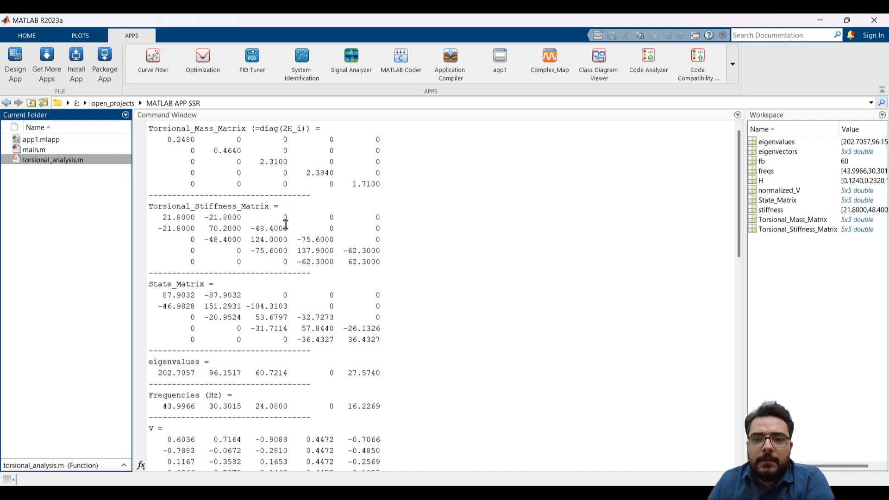
scroll(271, 230, down, 17)
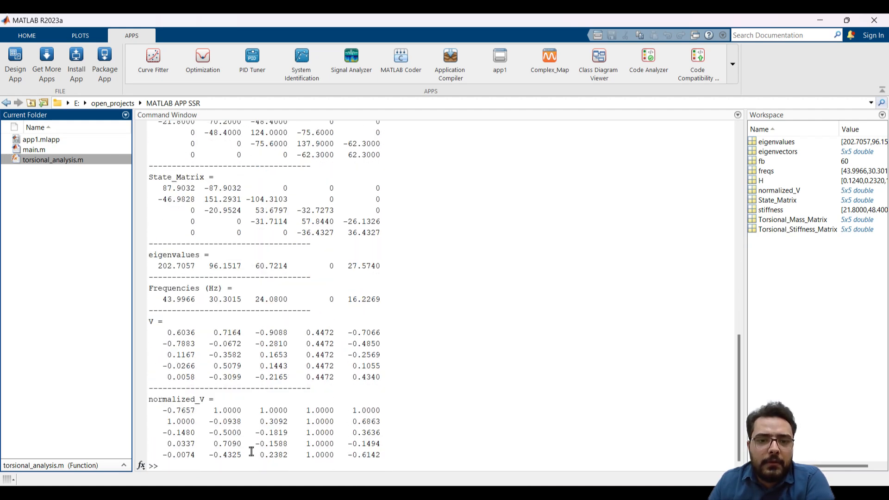
click(230, 464)
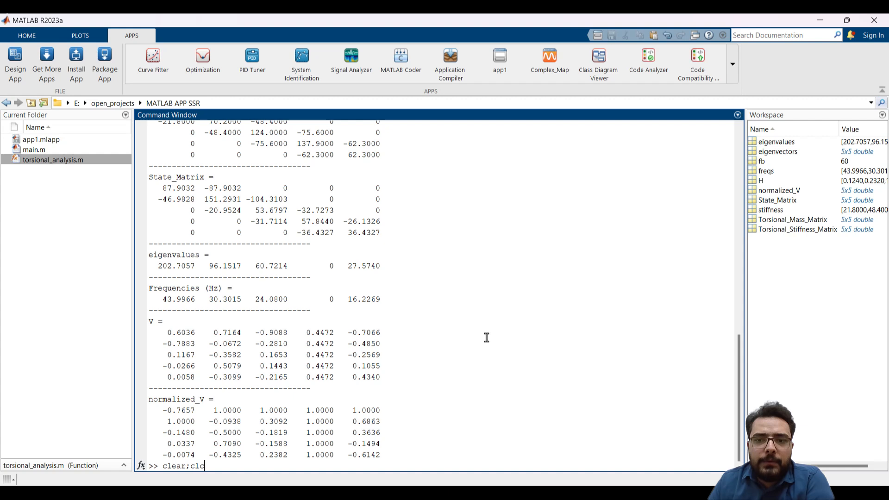
key(Return)
Close the mode shape figure and minimize the running app window to expose the empty command window
key(alt+Tab)
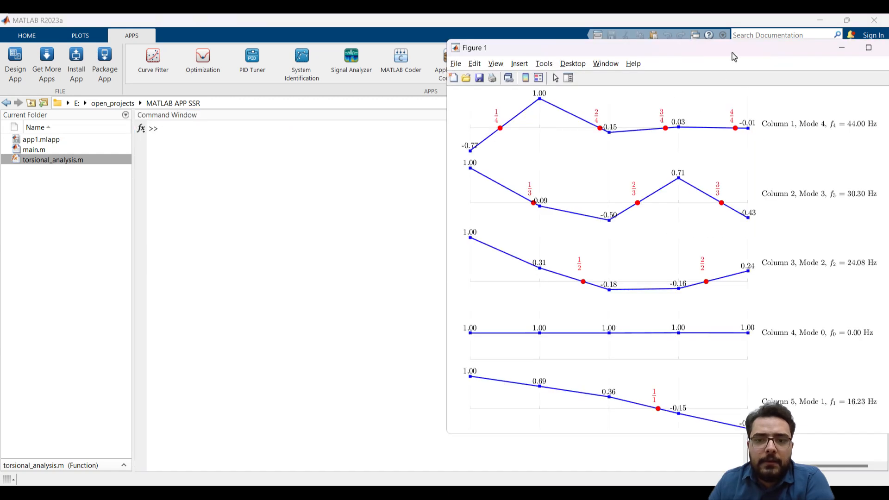
drag(734, 55, 469, 63)
click(630, 58)
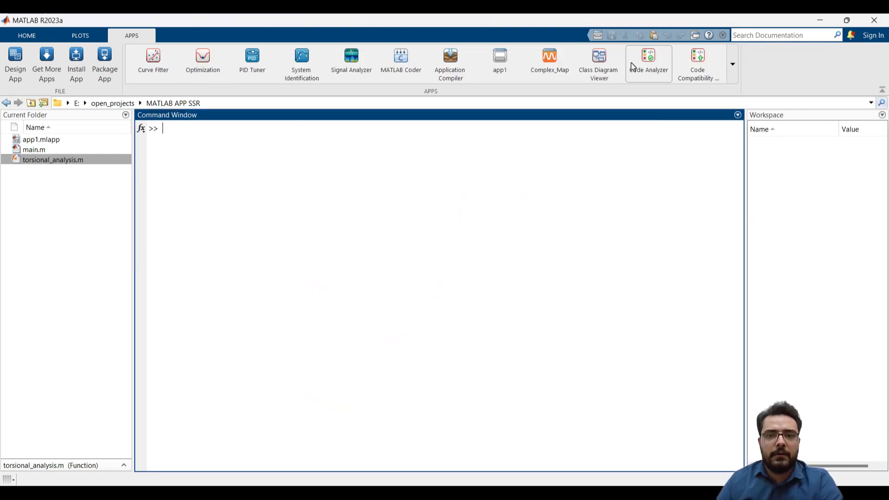
key(alt+Tab)
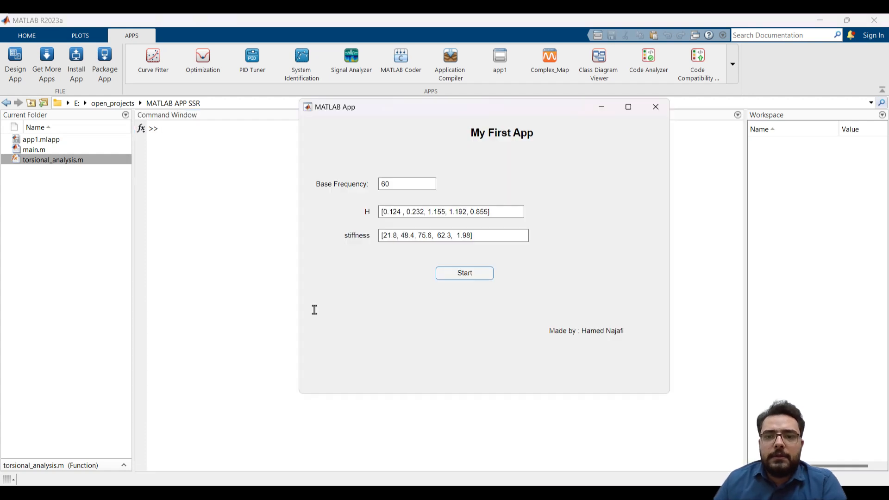
click(602, 108)
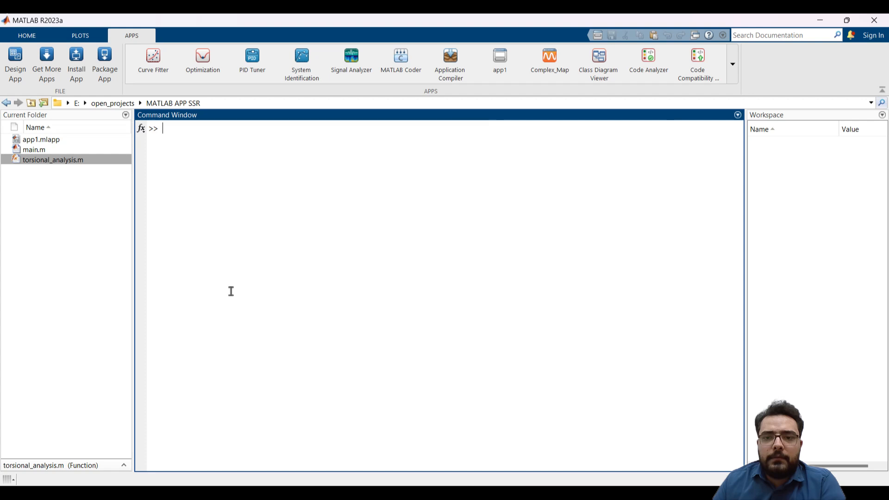
Restore the running app window over MATLAB and start the torsional analysis with the same inputs
mouse_move(164, 495)
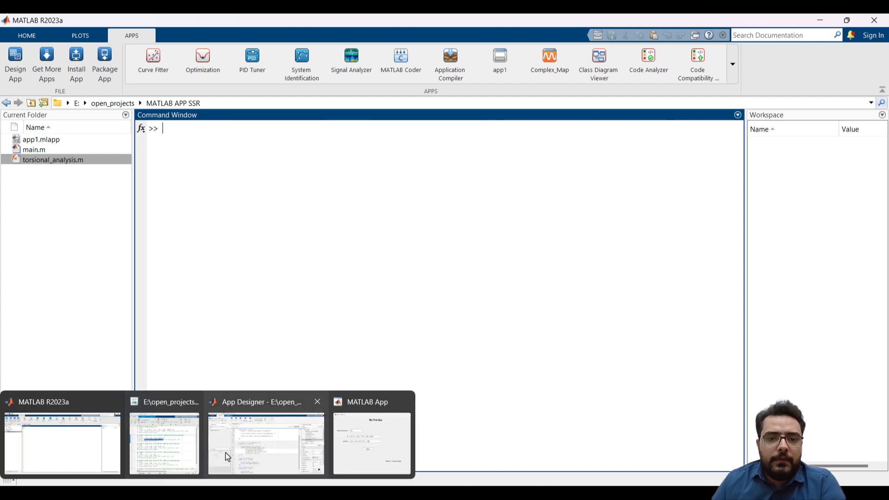
click(343, 447)
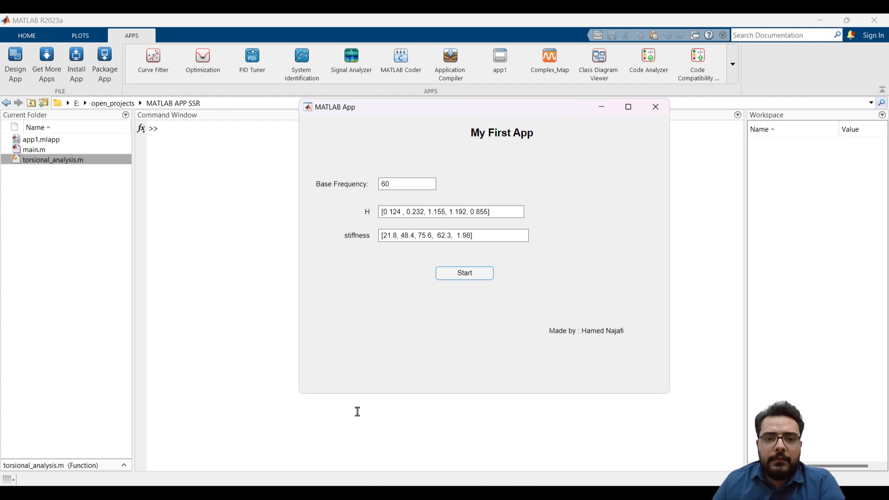
click(472, 277)
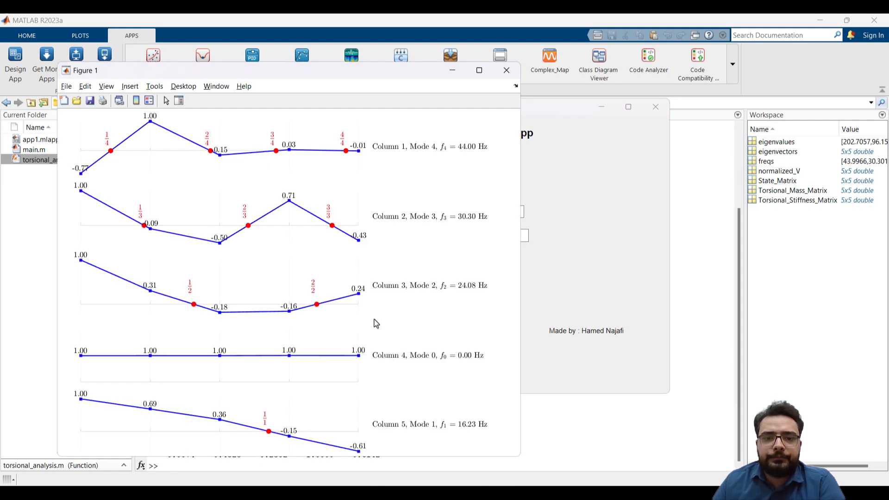
Rearrange the app and figure windows to view the plots, close the figure and center the app over the command window
click(604, 164)
drag(525, 115, 639, 135)
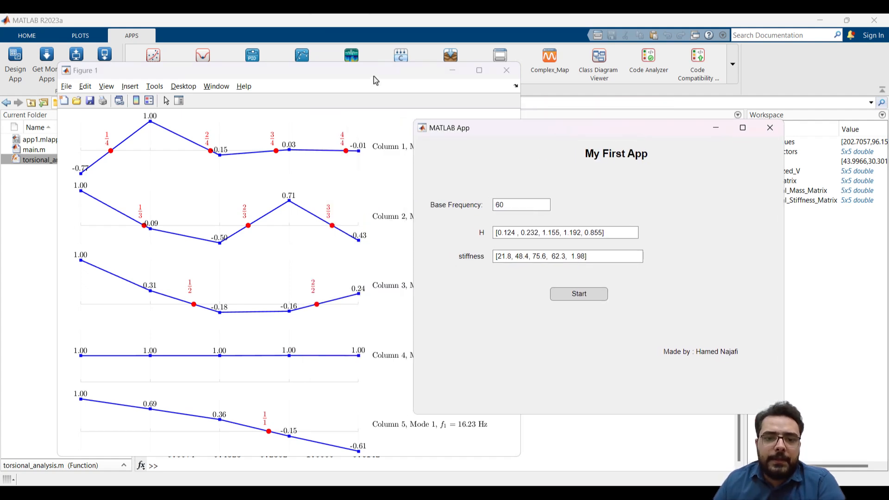
drag(373, 79, 319, 80)
drag(542, 131, 551, 171)
drag(288, 74, 371, 59)
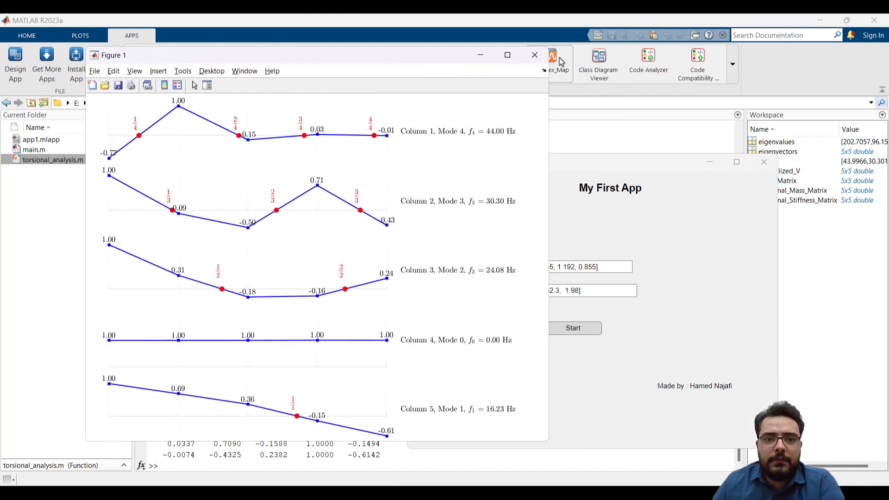
click(535, 54)
drag(638, 163, 512, 163)
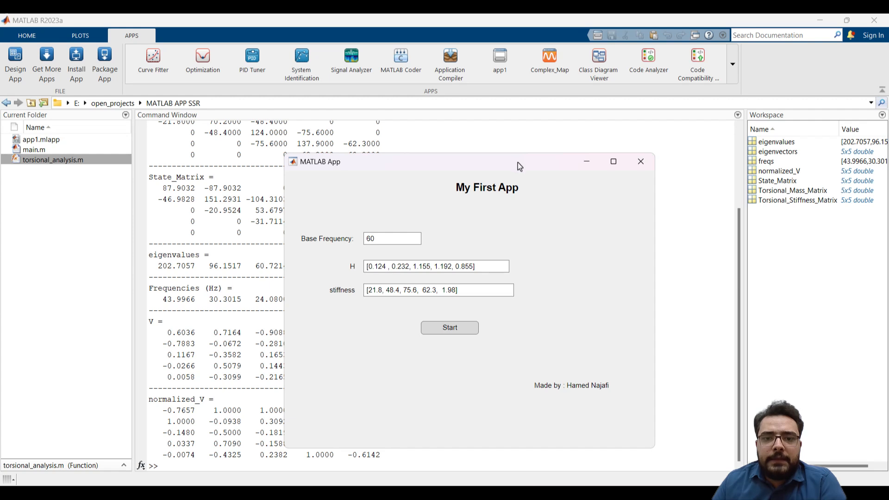